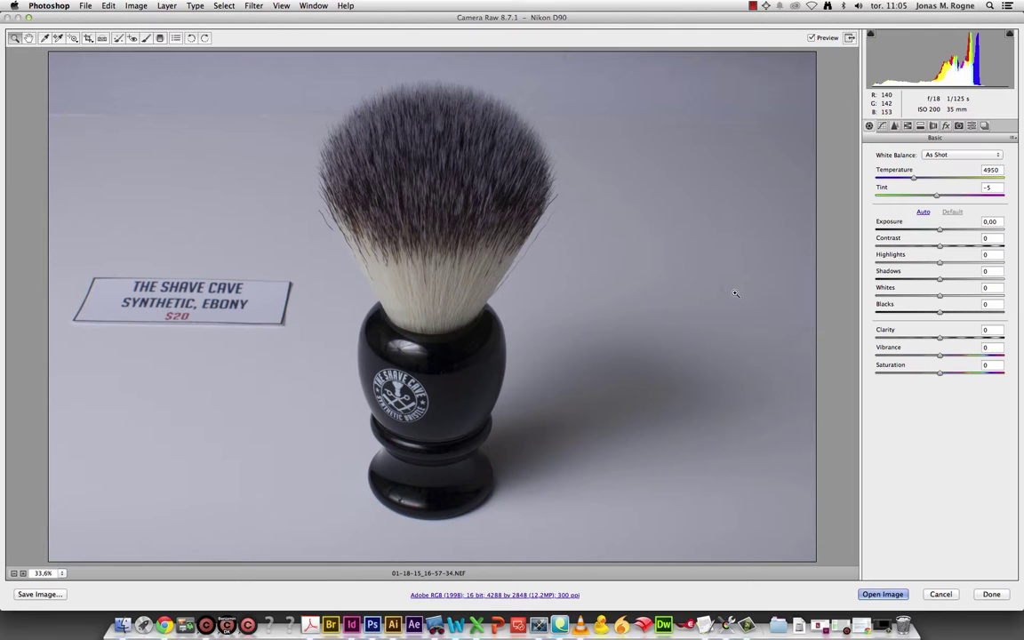
Neutralize white balance on the grey backdrop; set Exposure +0.90, Contrast +92, Shadows +9, Whites −2, Blacks −13, Clarity +1
click(46, 38)
click(622, 221)
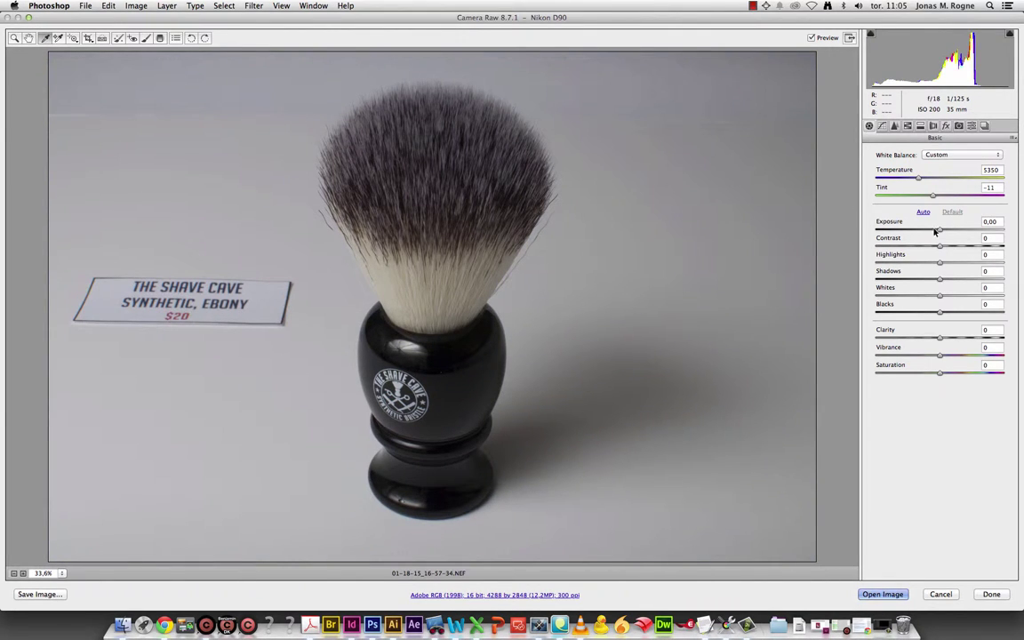
mouse_move(940, 232)
mouse_down()
mouse_move(952, 232)
mouse_move(948, 246)
mouse_move(1000, 246)
mouse_up()
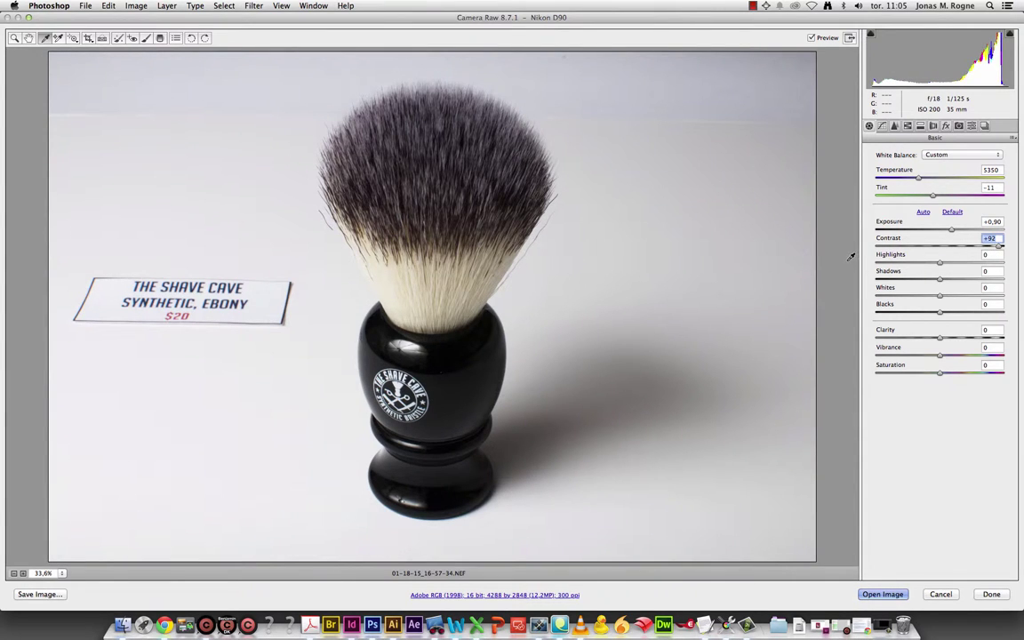
mouse_move(939, 263)
mouse_down()
mouse_move(969, 264)
mouse_move(927, 266)
mouse_up()
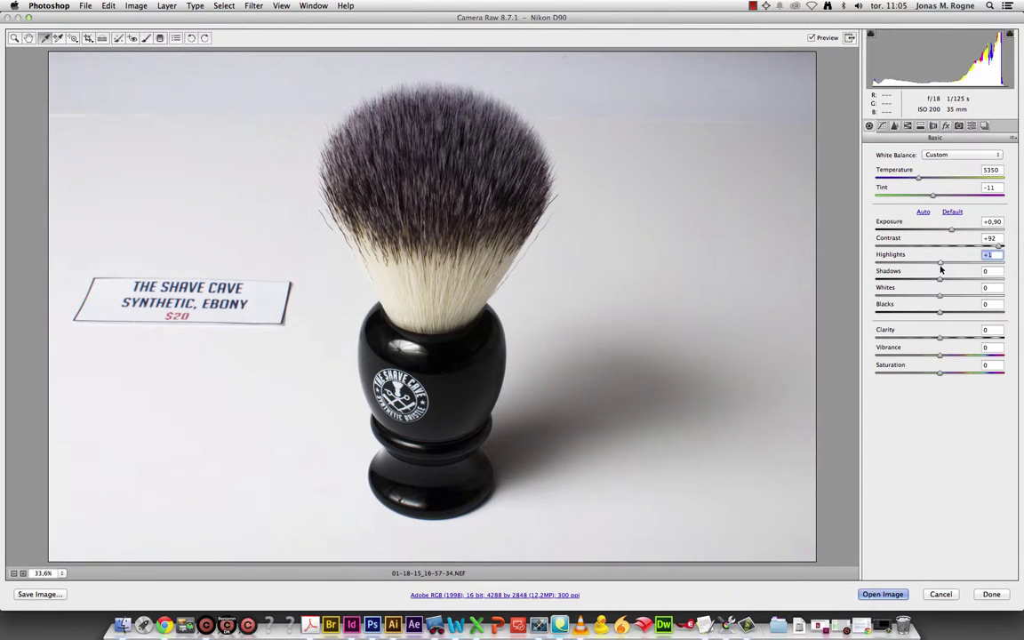
double_click(928, 263)
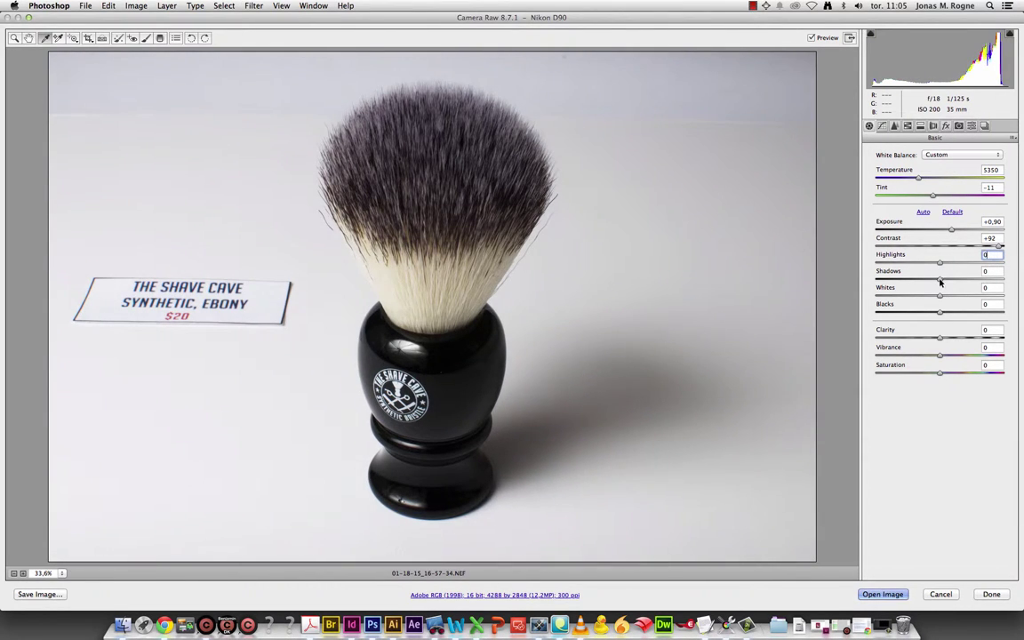
mouse_move(940, 279)
mouse_down()
mouse_move(921, 281)
mouse_move(951, 281)
mouse_up()
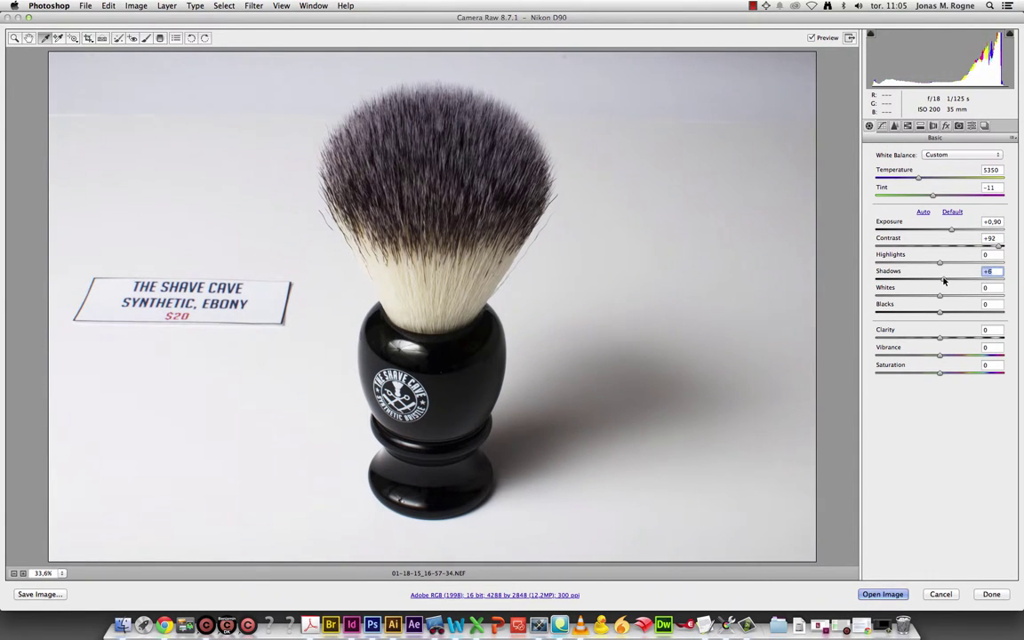
drag(943, 299, 937, 297)
drag(942, 318, 933, 313)
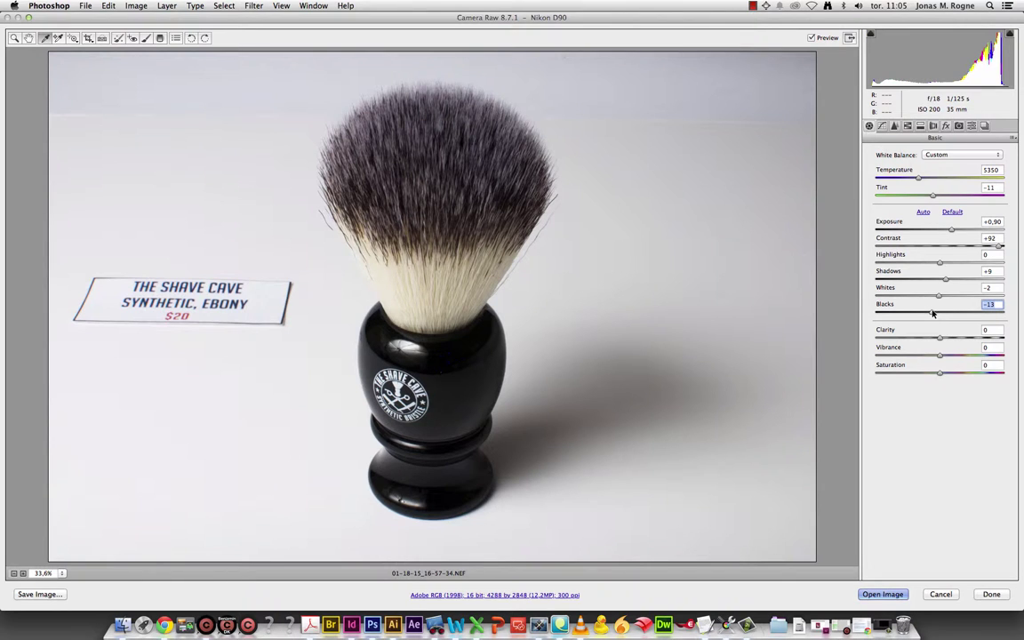
mouse_move(939, 339)
mouse_down()
mouse_move(968, 338)
mouse_move(935, 336)
mouse_up()
Zoom the preview to 100% and enable Lens Profile Corrections
click(65, 574)
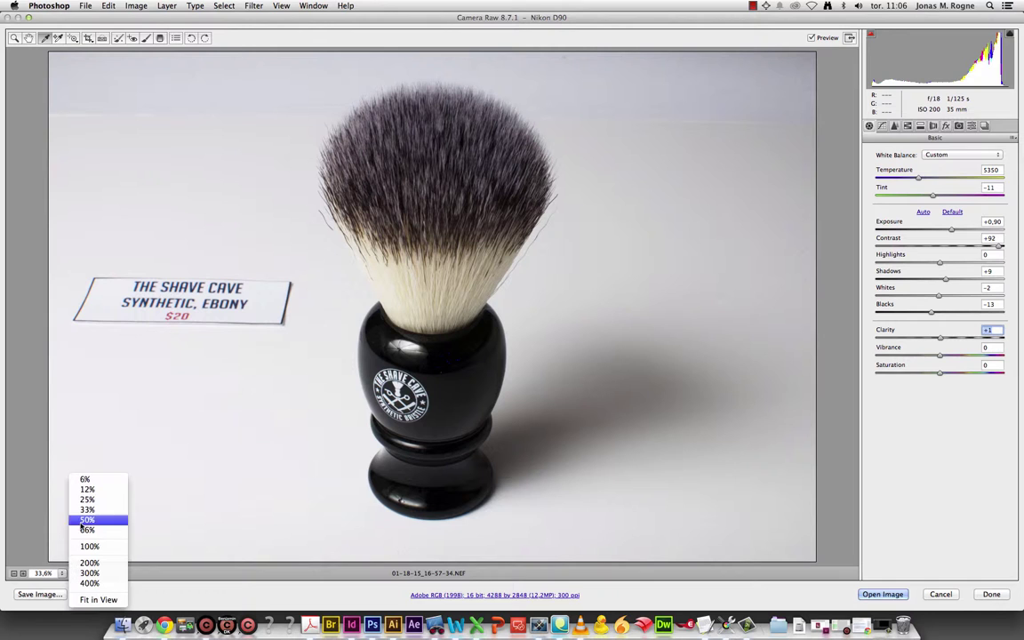
click(88, 493)
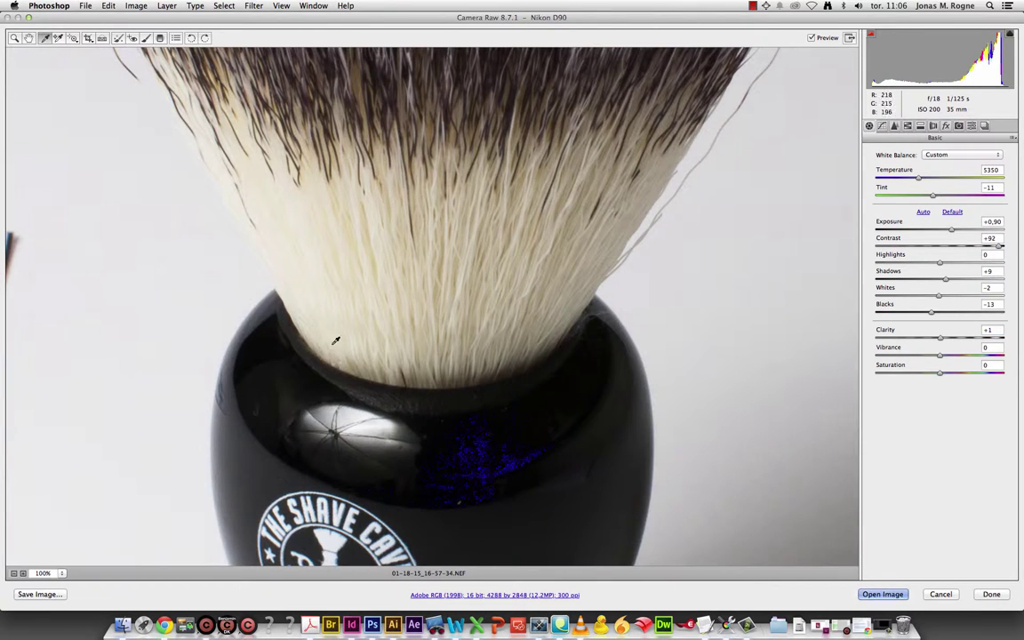
click(933, 125)
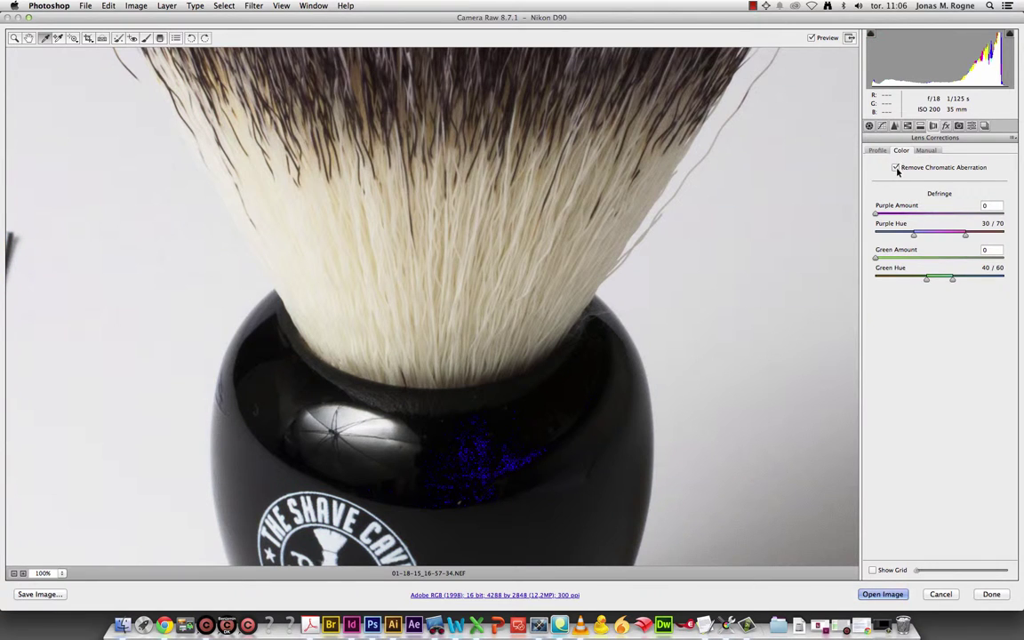
click(876, 151)
click(894, 166)
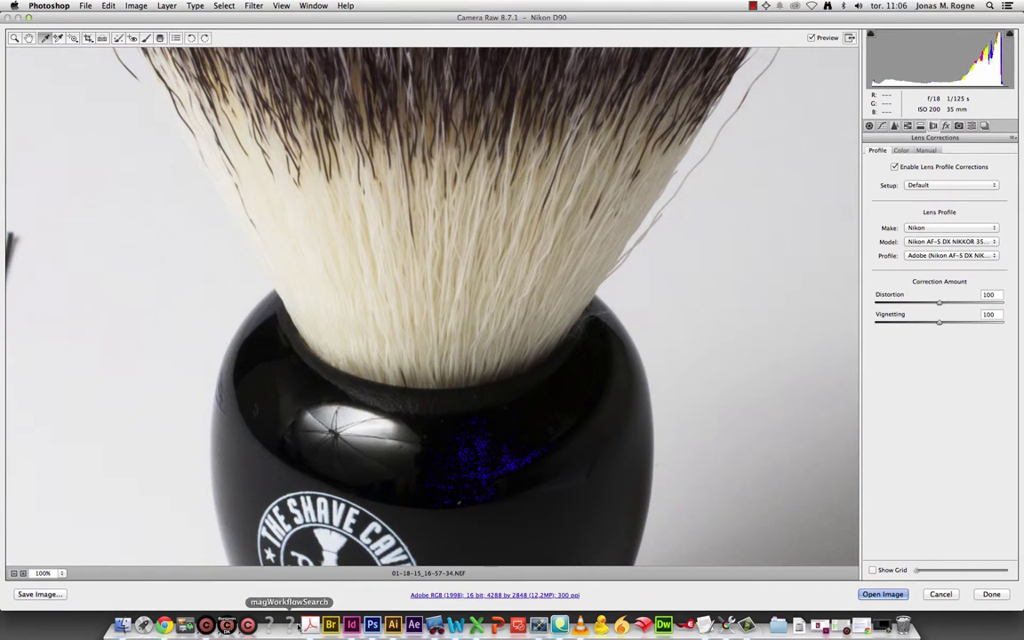
Compare the lens correction at Fit in View, return to 100%, and show the Detail settings
click(59, 573)
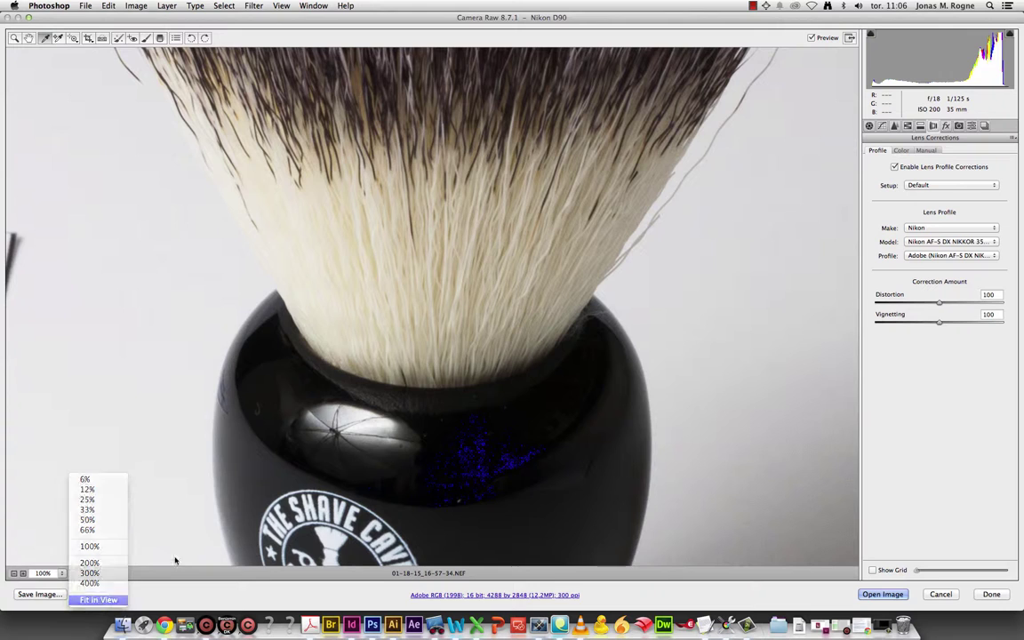
click(98, 600)
click(895, 167)
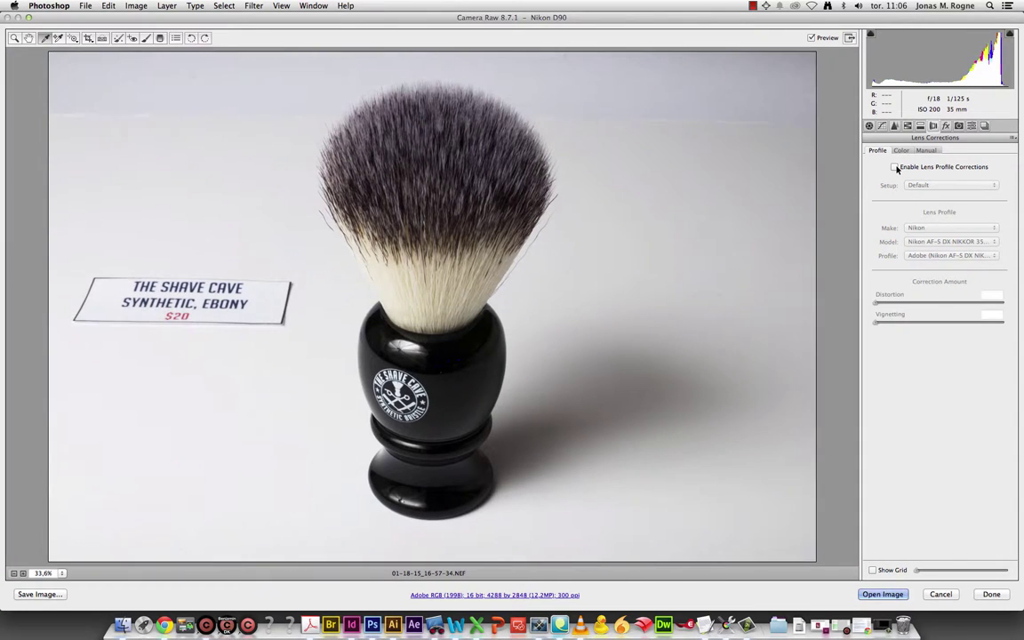
click(61, 573)
click(89, 546)
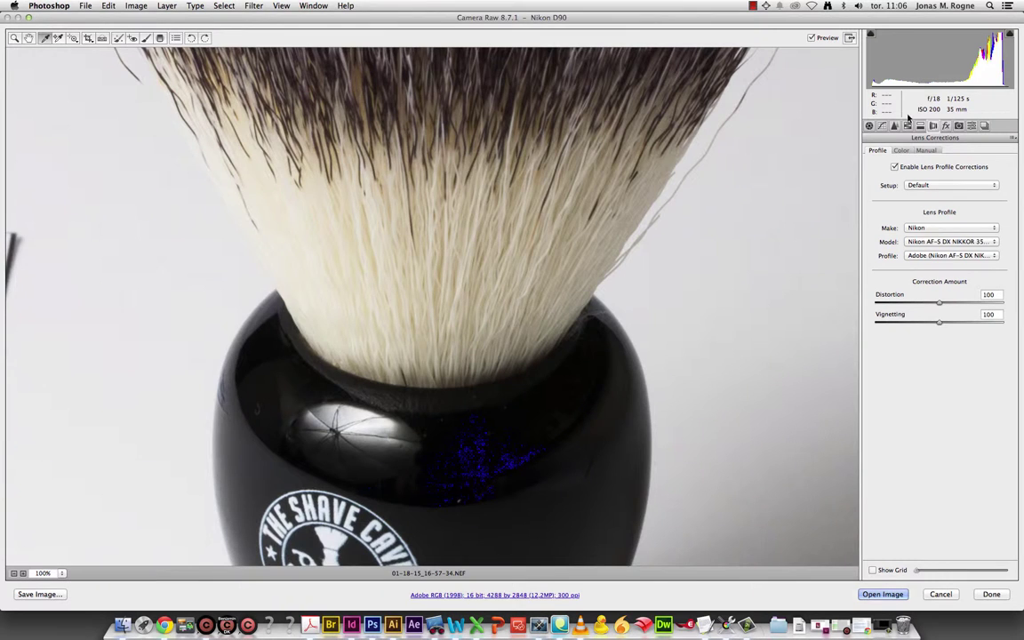
click(894, 126)
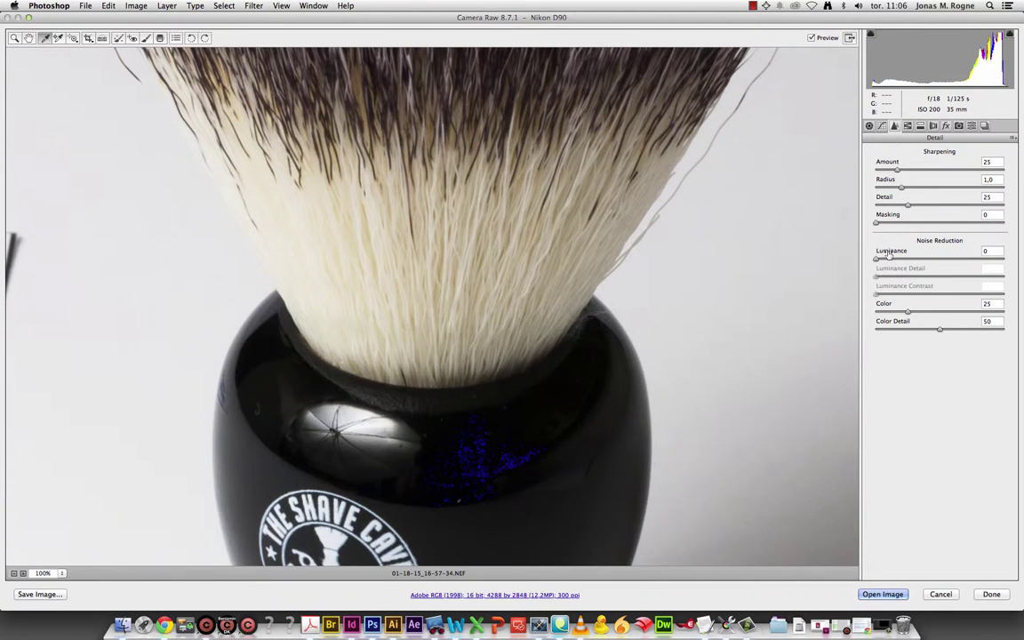
Set Luminance noise reduction to 22 and Sharpening Amount to about 48 on the bristles
drag(886, 261, 893, 263)
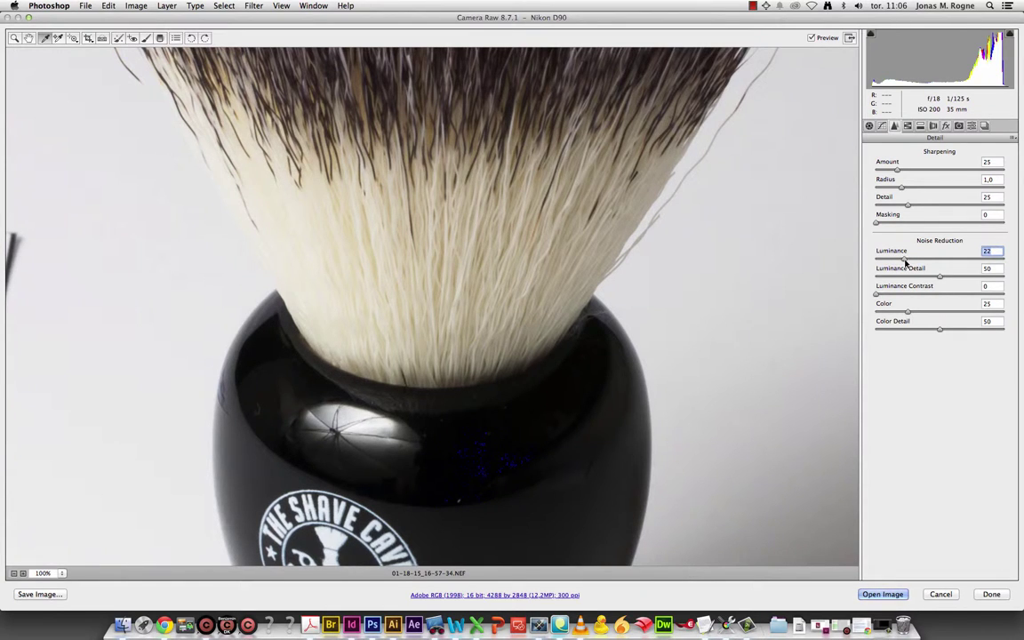
key(h)
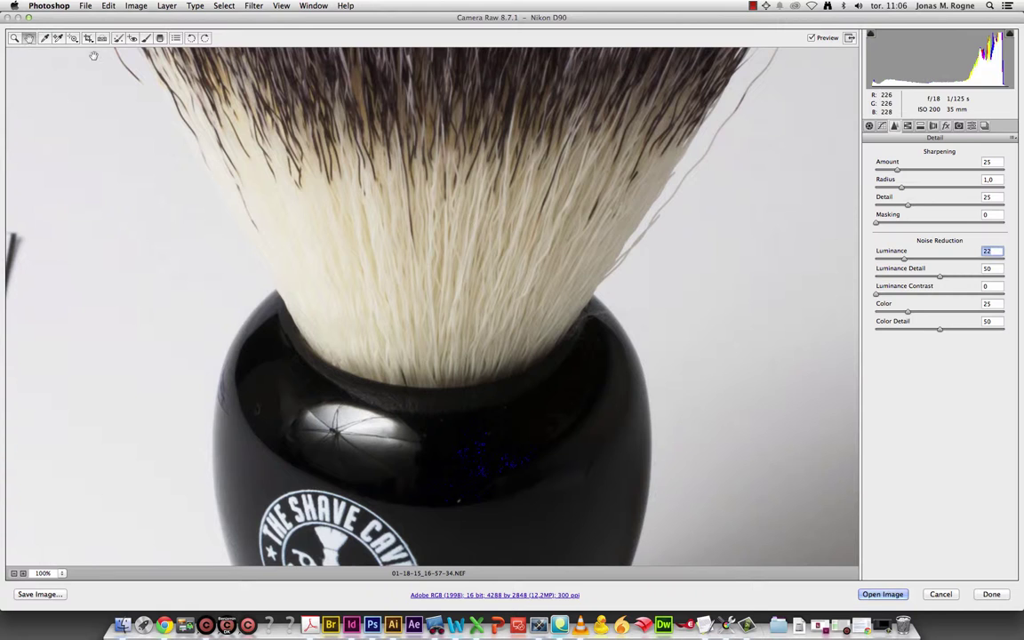
drag(217, 91, 217, 247)
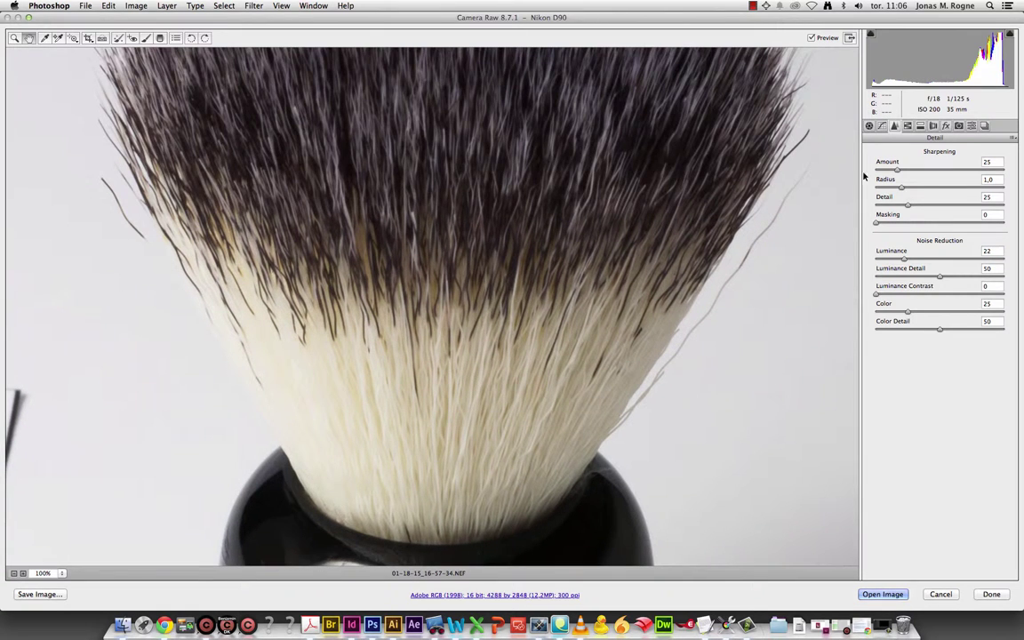
drag(897, 169, 916, 170)
drag(915, 170, 919, 170)
Return to the Basic panel and fit the whole photo in view
key(super+alt+1)
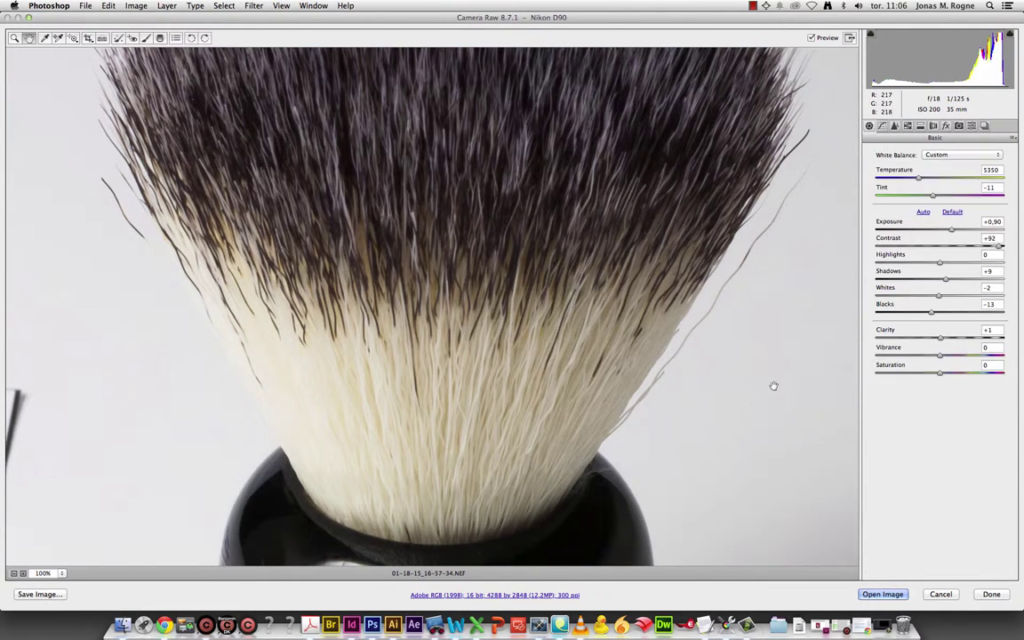
click(62, 572)
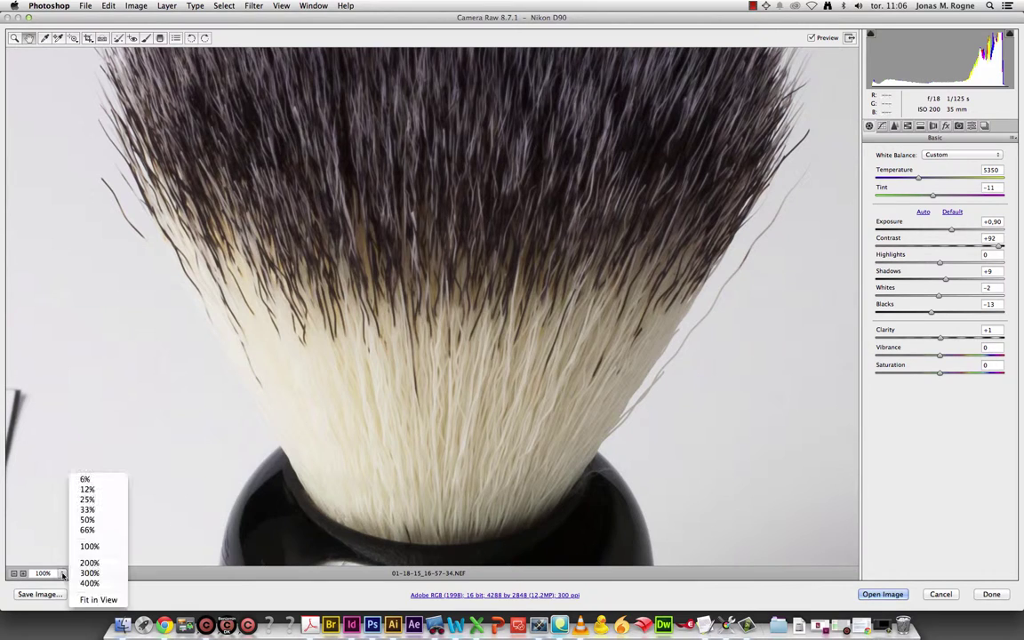
click(98, 600)
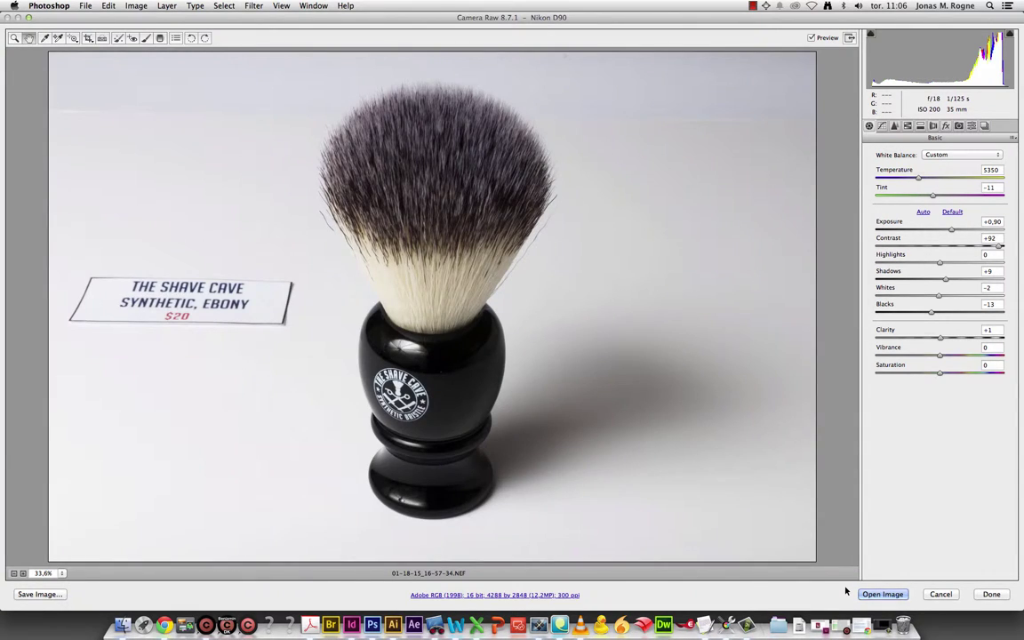
Open the photo in Photoshop keeping its Adobe RGB profile, and duplicate it as Layer 1
click(875, 594)
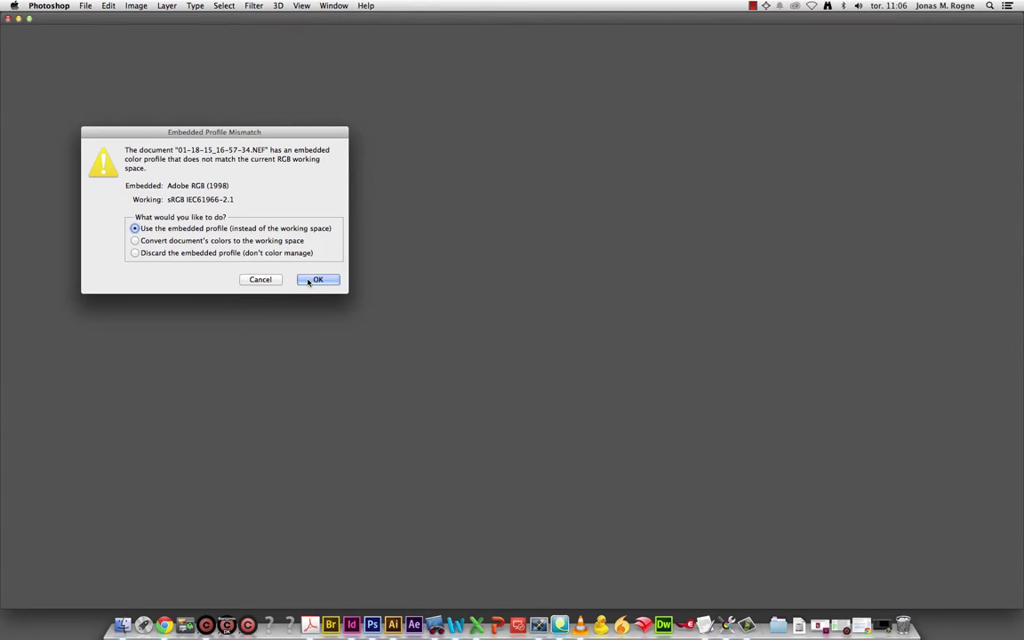
click(313, 280)
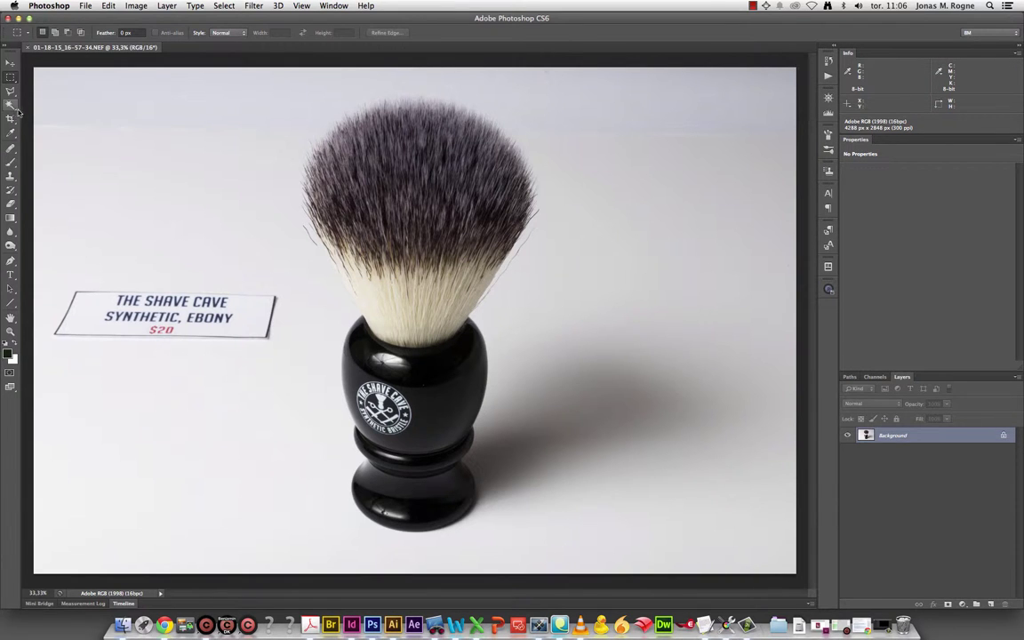
drag(10, 104, 36, 111)
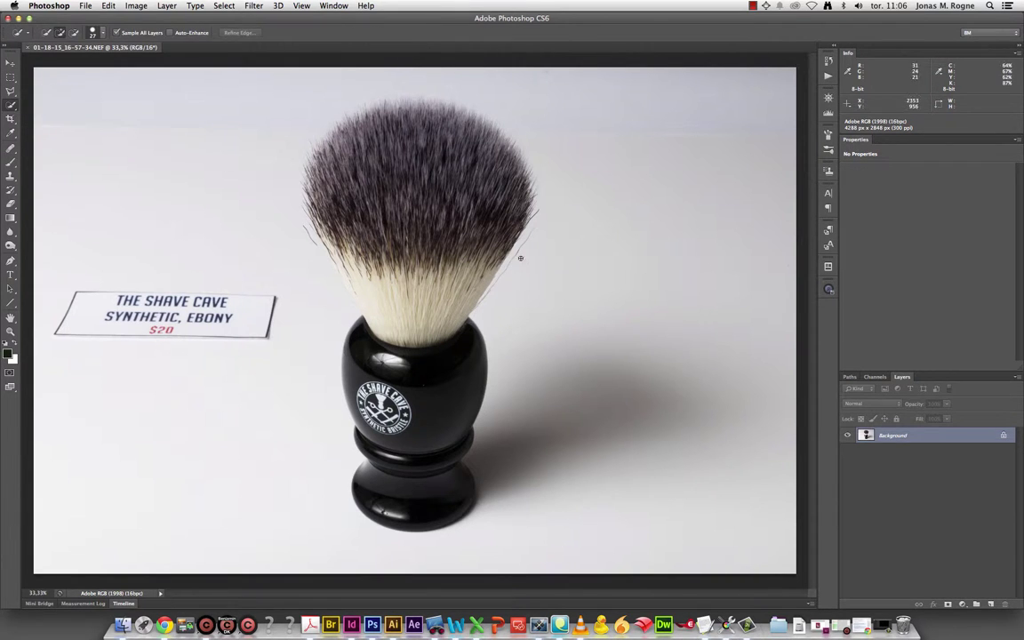
key(j)
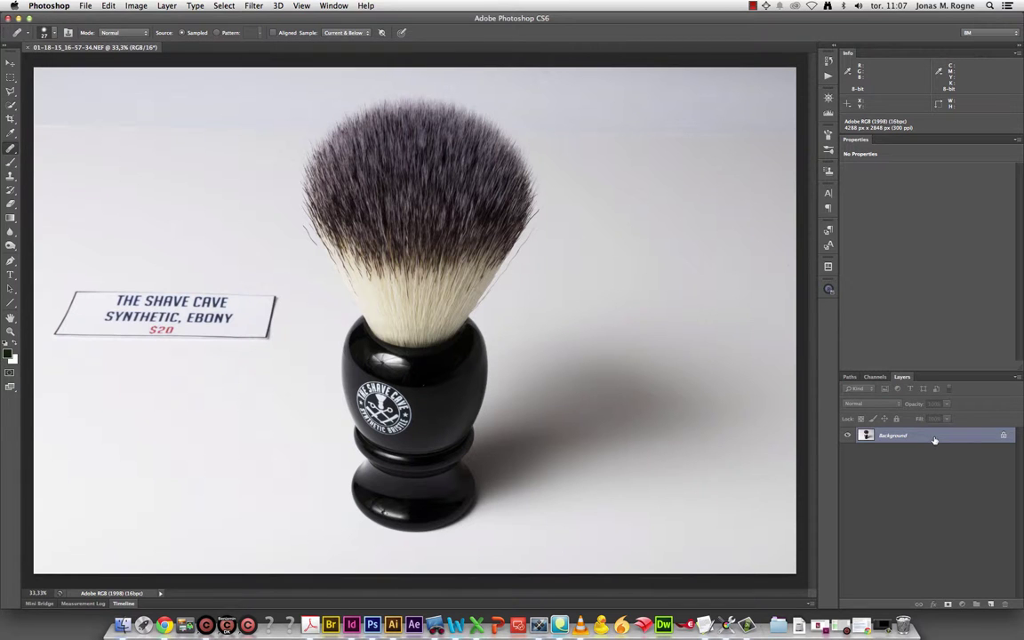
key(ctrl+j)
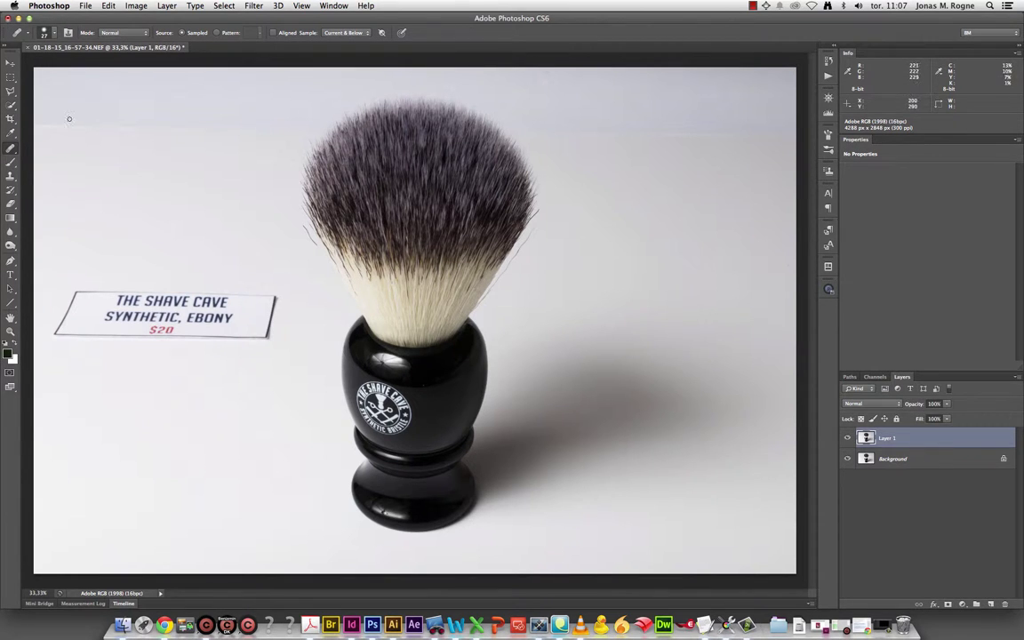
Select the dark and white bristles with the Quick Selection tool
click(11, 104)
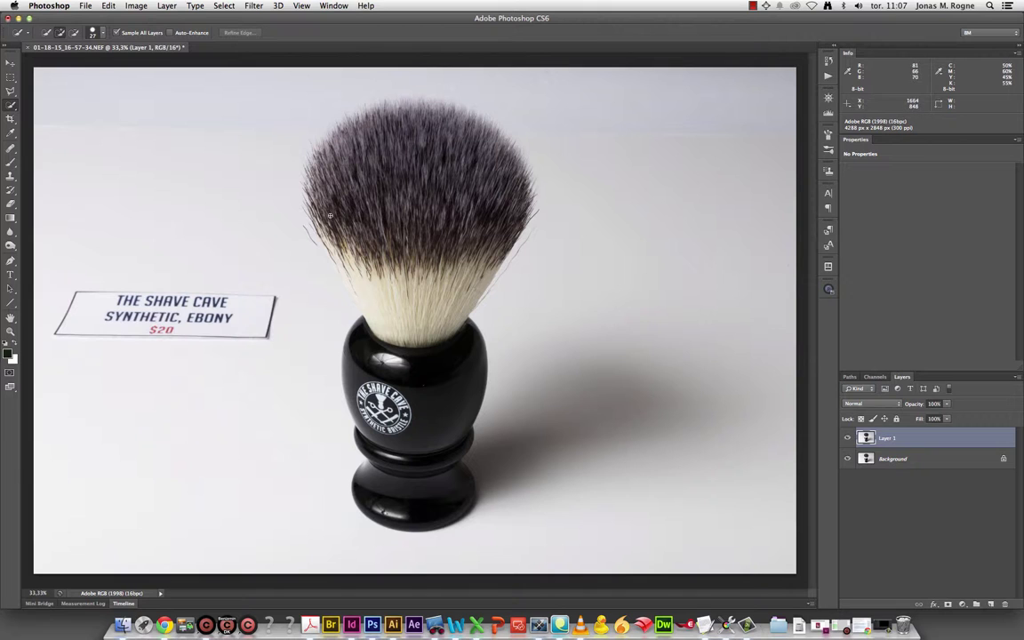
drag(330, 234, 513, 217)
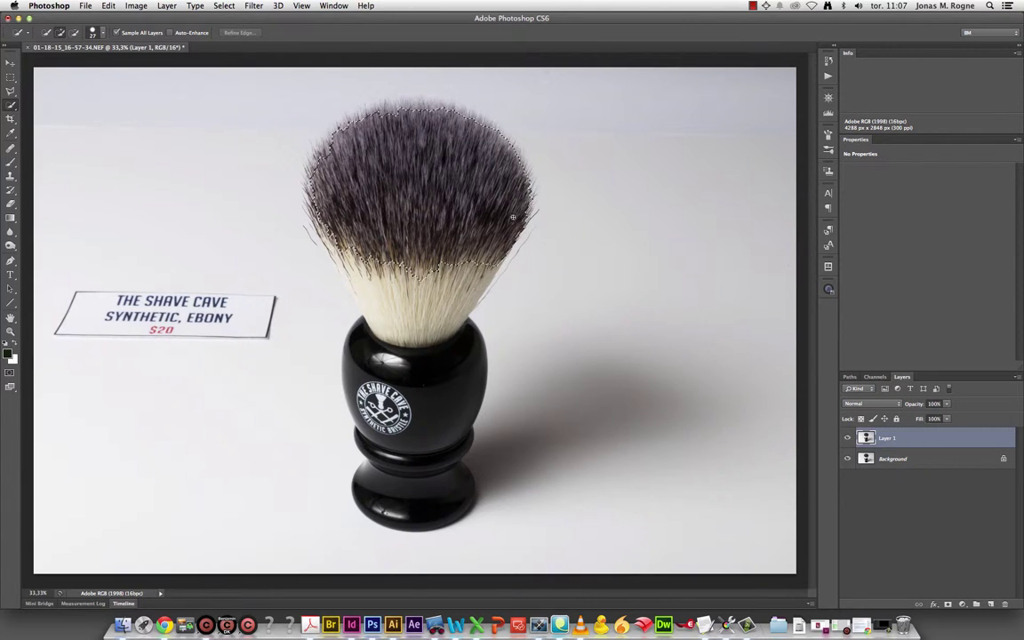
drag(458, 288, 338, 266)
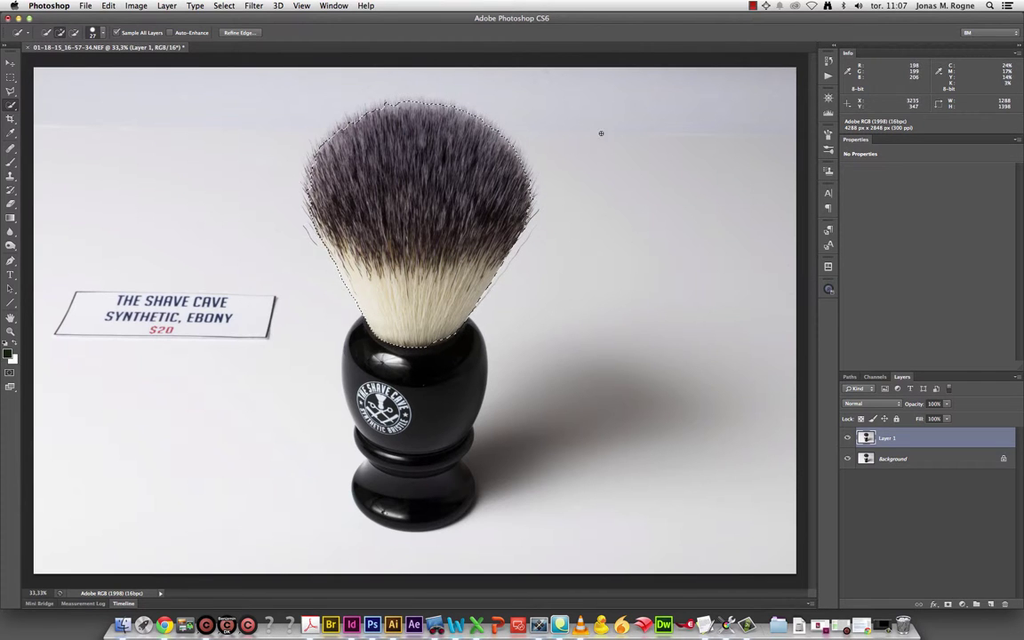
In Refine Edge, zoom in and paint refine radius along the soft left bristle edge
click(236, 33)
key(ctrl+plus)
key(ctrl+plus)
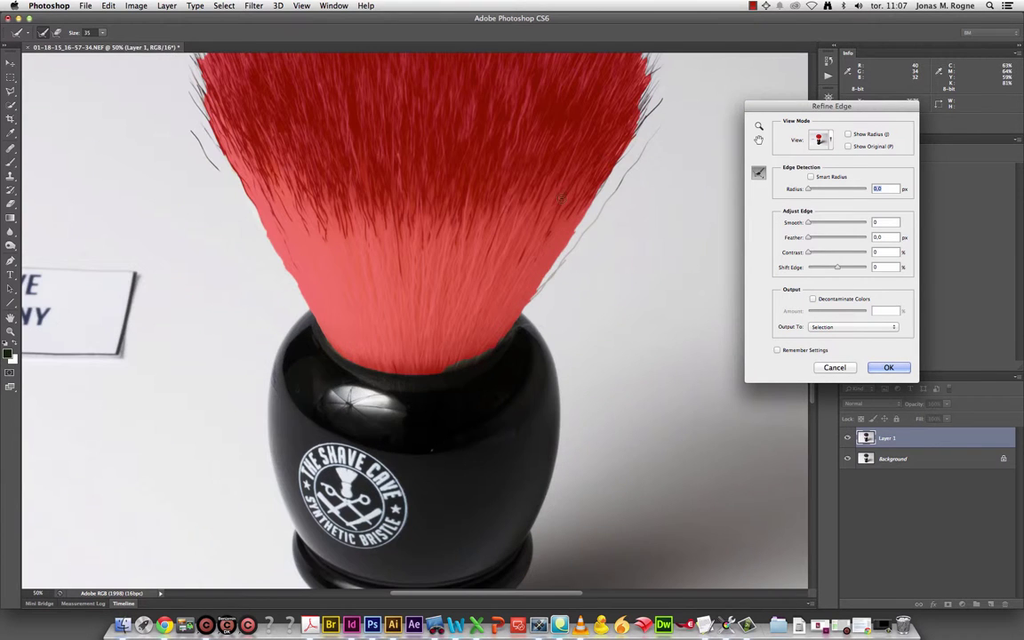
scroll(524, 365, up, 5)
scroll(521, 403, up, 1)
scroll(525, 418, up, 1)
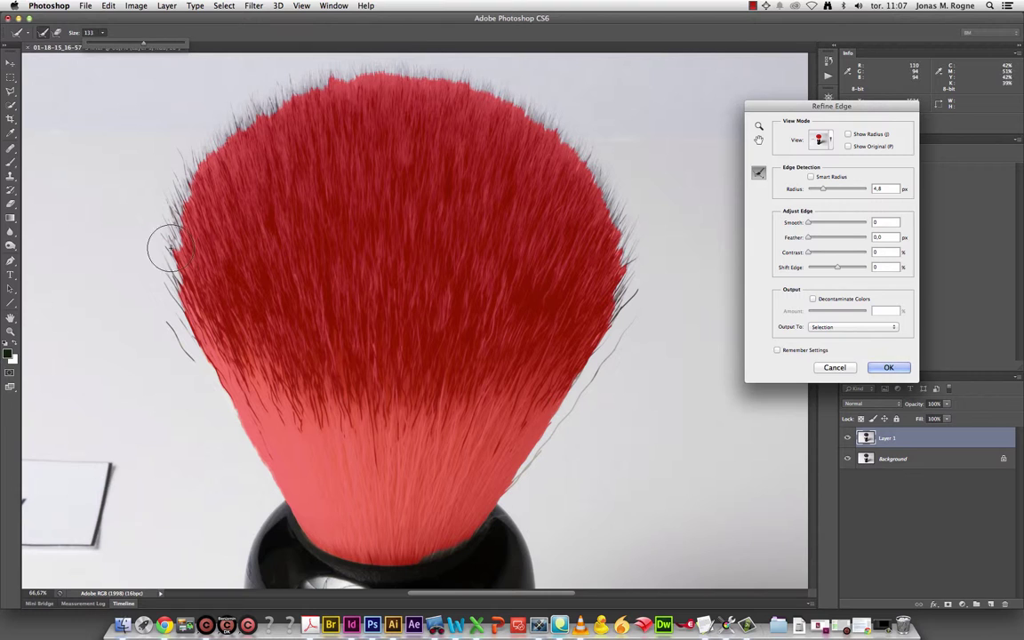
mouse_move(165, 286)
mouse_down()
mouse_move(187, 325)
mouse_move(168, 206)
mouse_move(276, 96)
mouse_move(444, 77)
mouse_move(502, 108)
mouse_move(612, 205)
mouse_move(631, 272)
mouse_move(637, 227)
mouse_move(610, 188)
mouse_move(568, 293)
mouse_up()
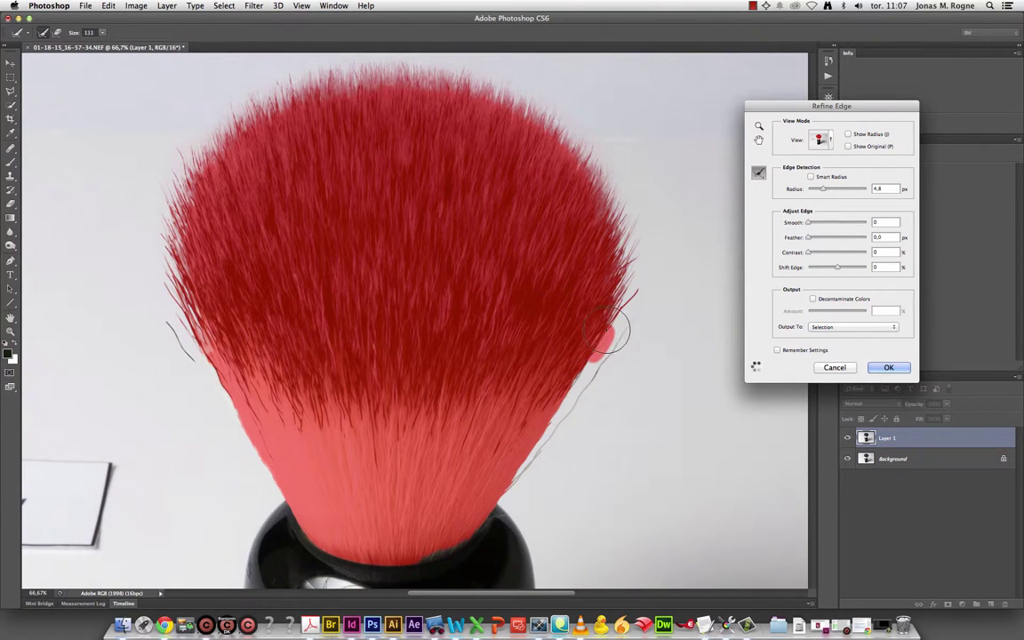
Extend the refine area over stray hairs and the lower edge, then output a selection
drag(605, 338, 519, 480)
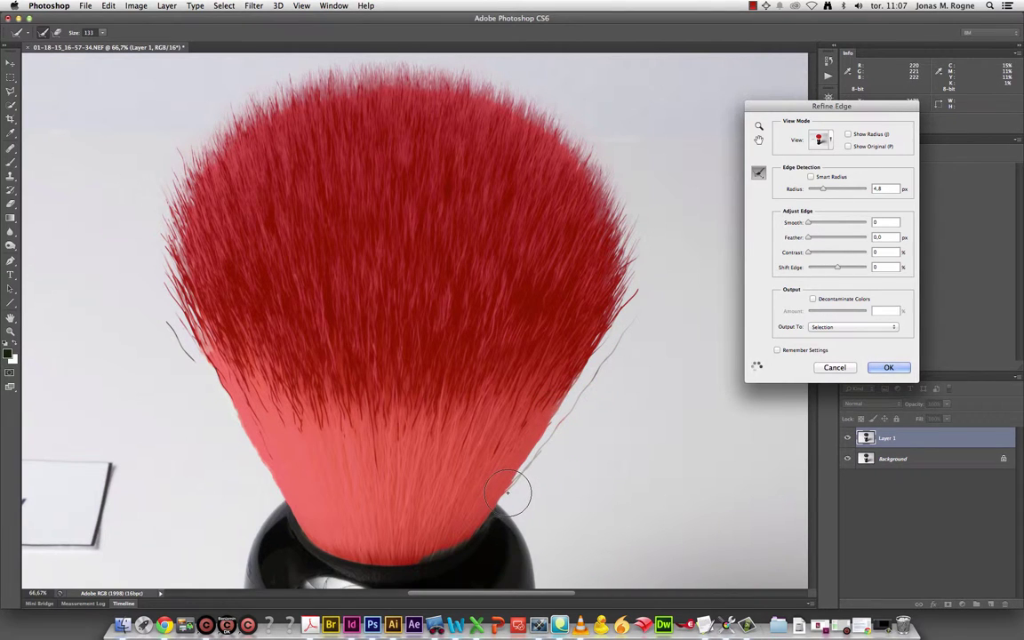
click(518, 480)
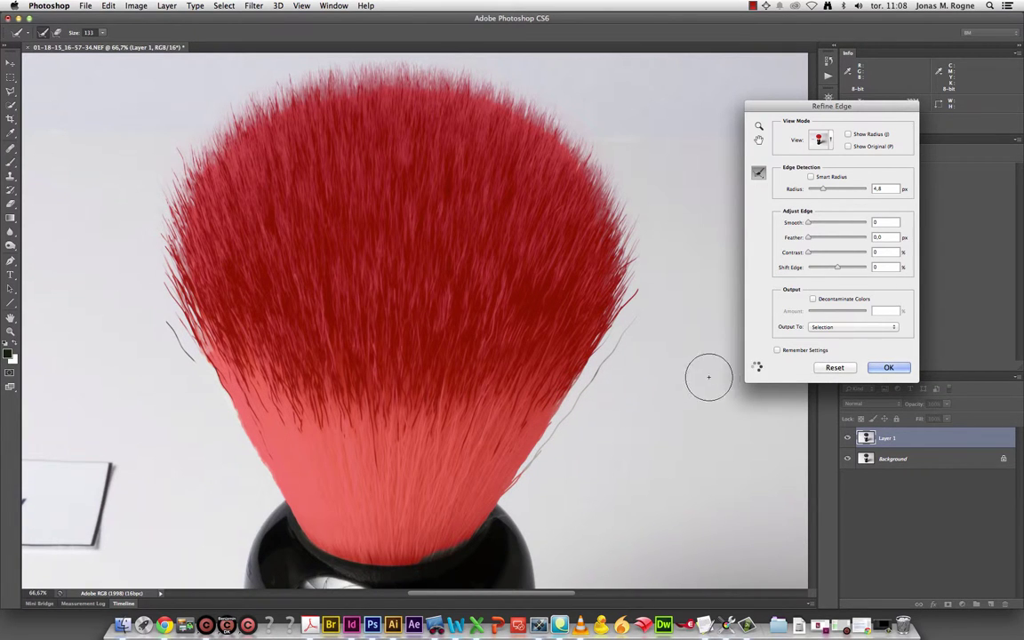
key(alt)
drag(527, 471, 517, 484)
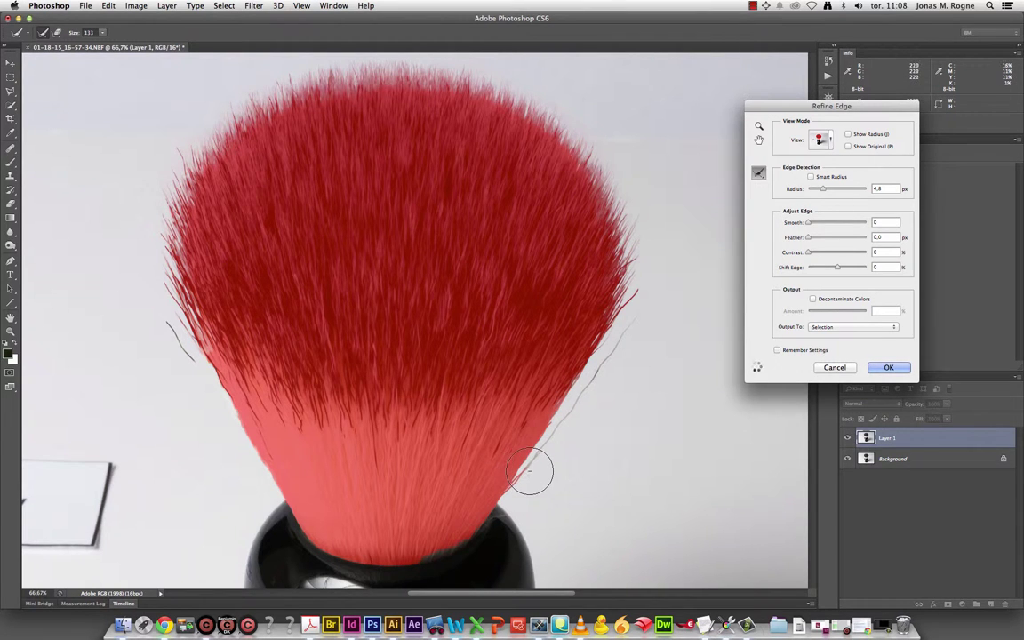
key(alt)
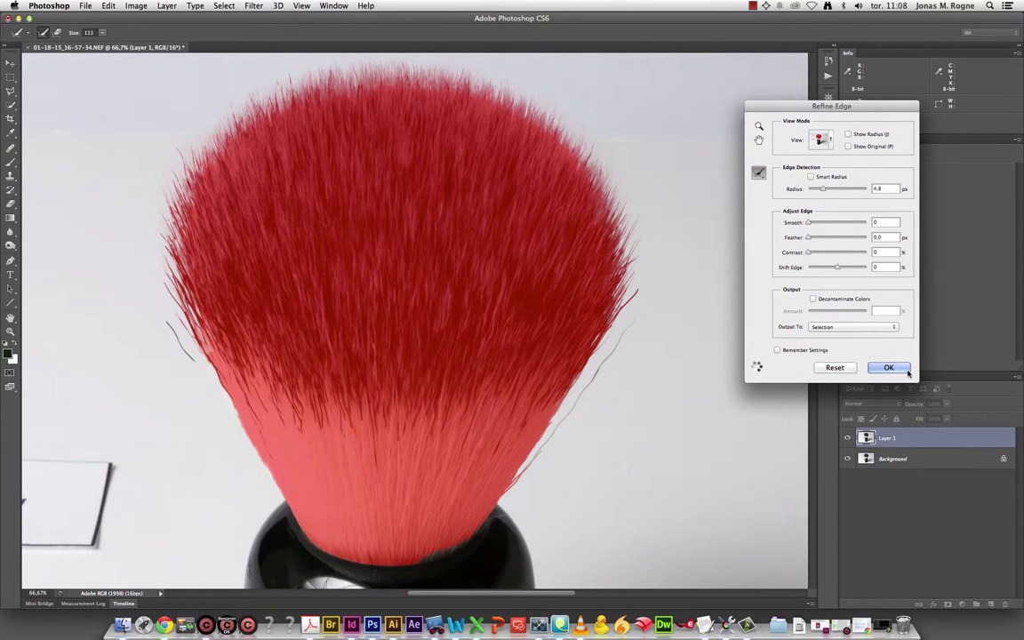
click(872, 373)
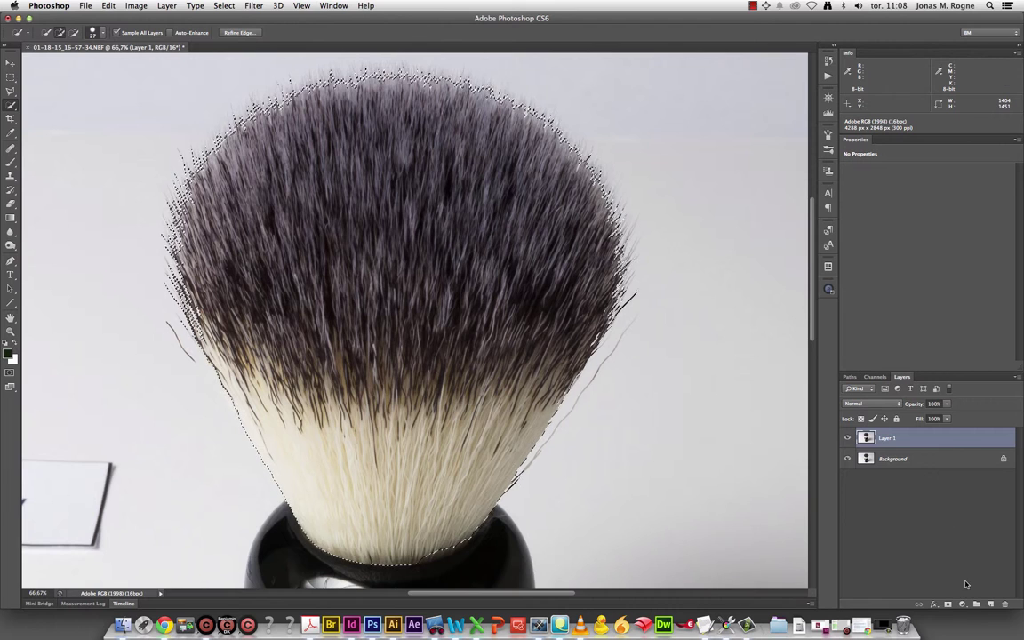
Mask Layer 1 to the bristles and add a Solid Color fill layer above Background
click(947, 604)
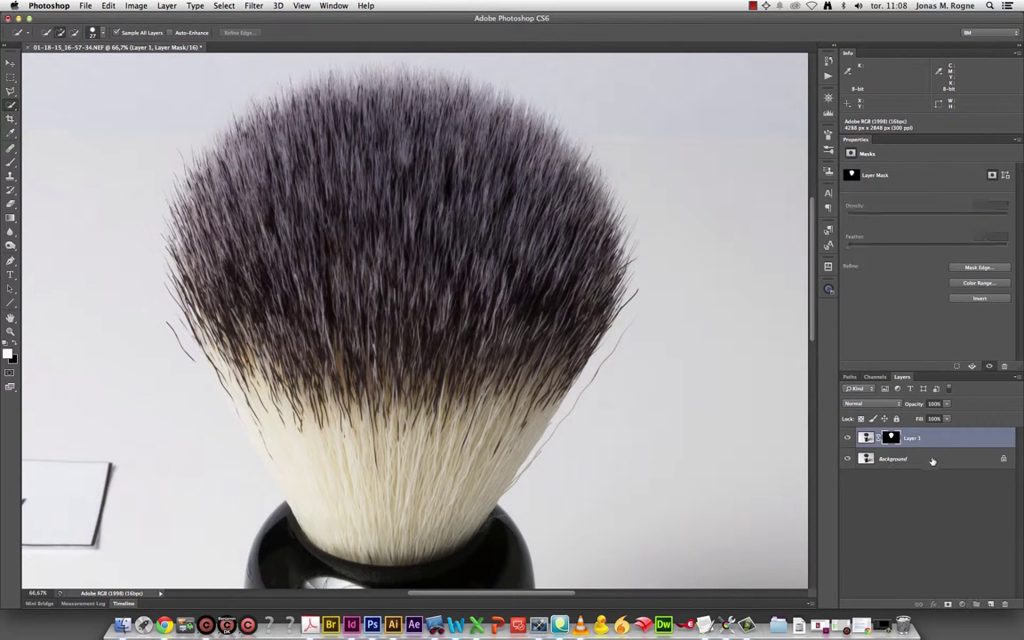
click(925, 458)
click(961, 605)
click(975, 442)
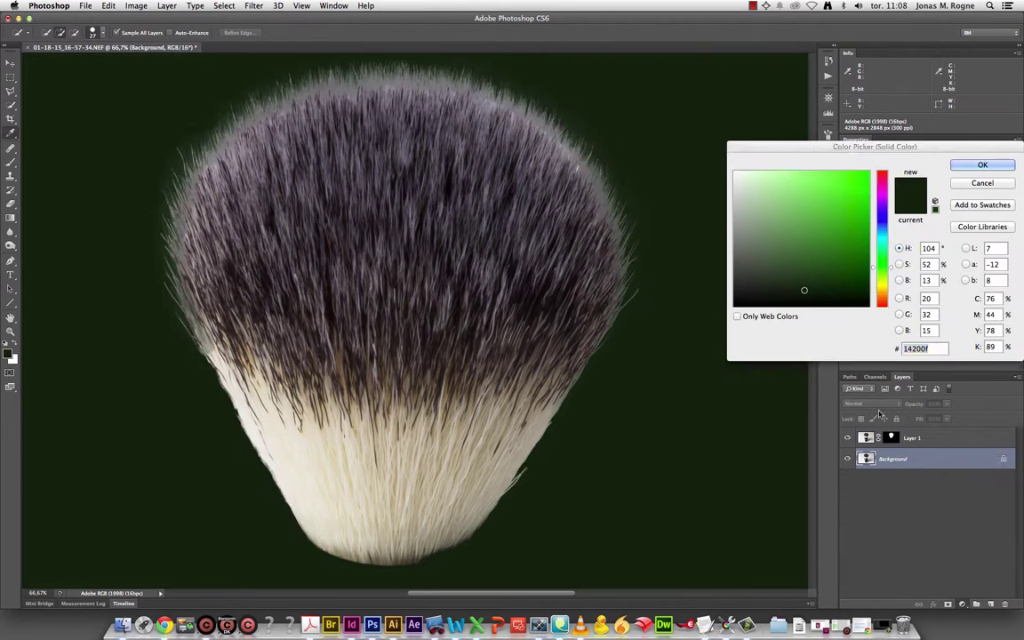
Choose an olive-green colour for the solid fill
click(830, 228)
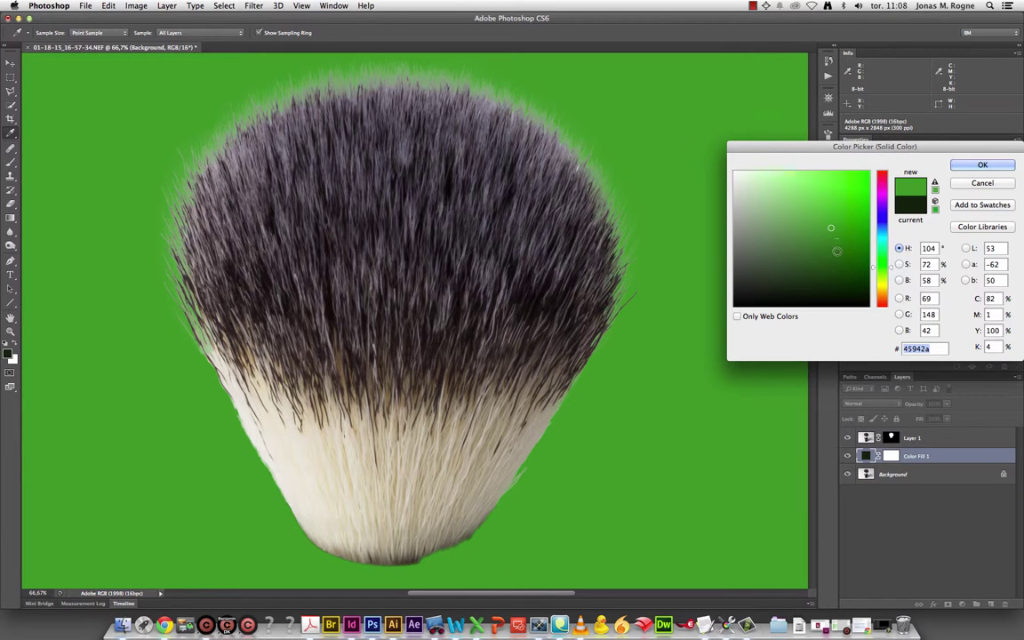
click(840, 266)
click(882, 280)
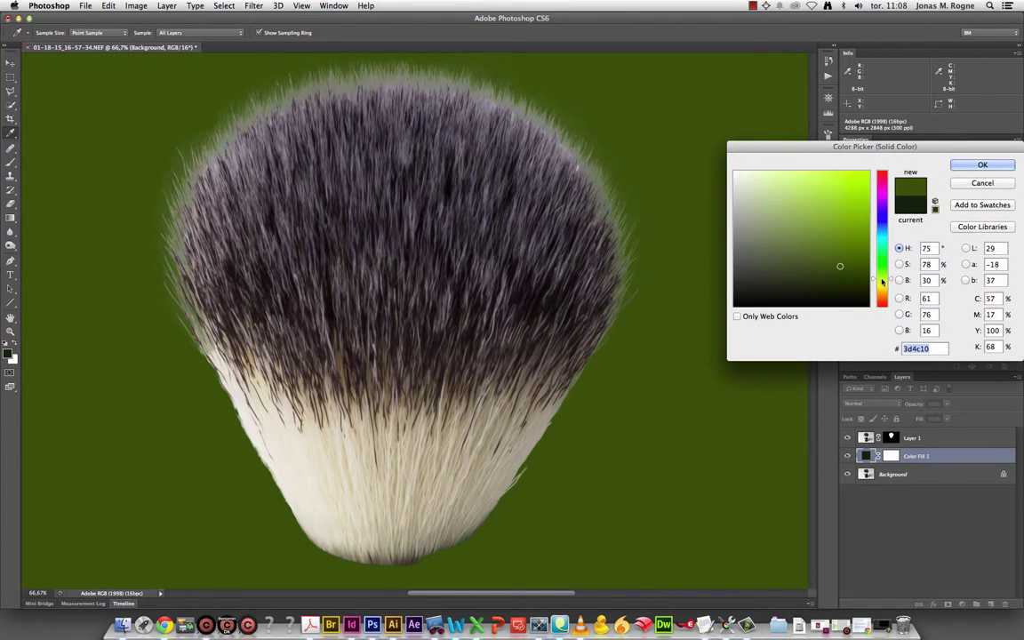
click(955, 168)
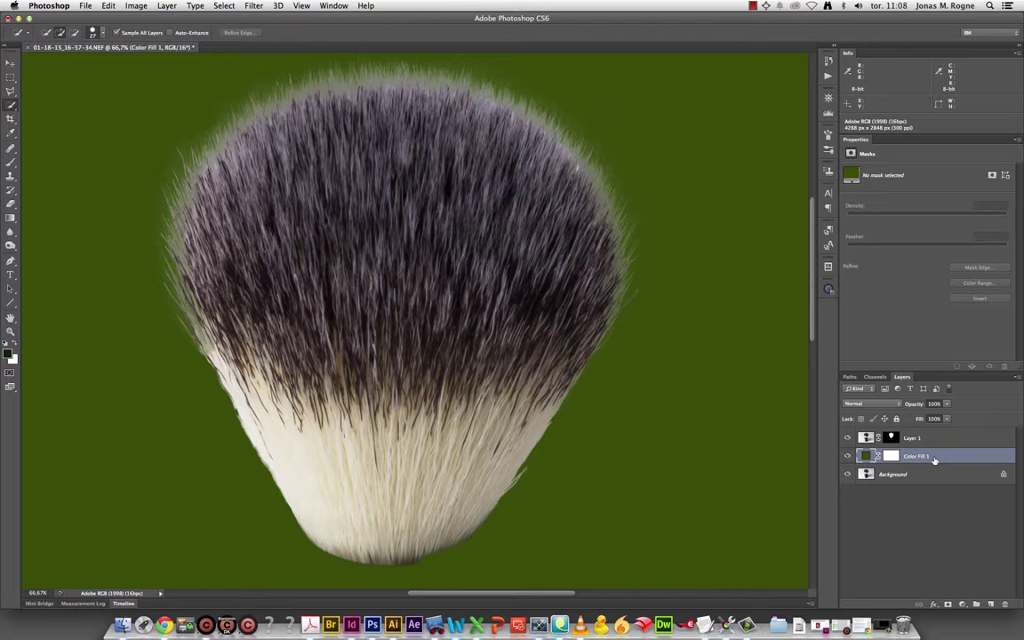
Burn Layer 1's mask along the bristle edges with a 108 px brush, Shadows at 50%
click(911, 437)
scroll(415, 336, up, 5)
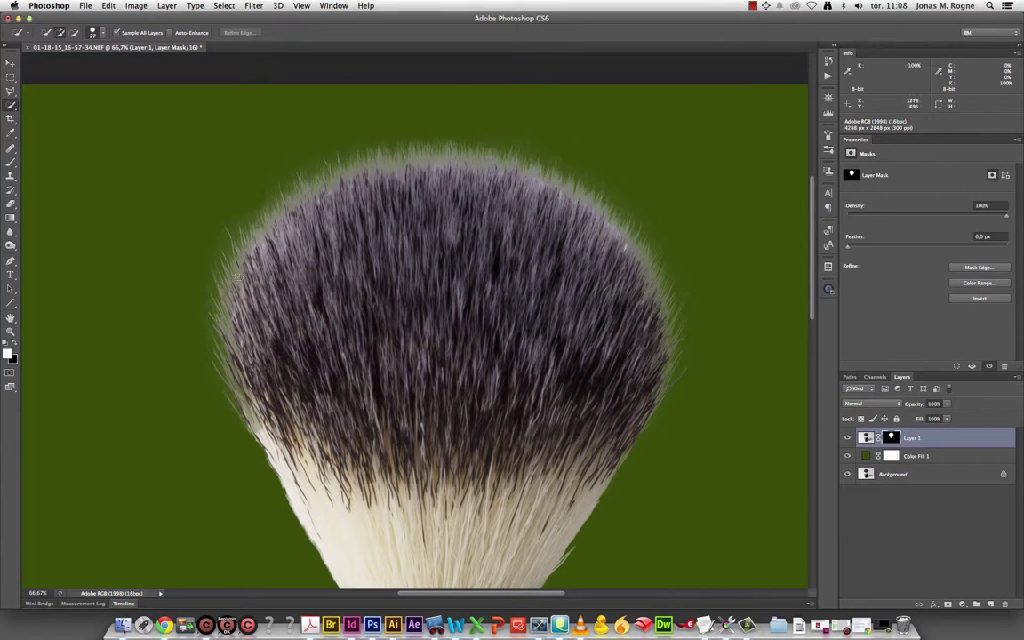
click(11, 245)
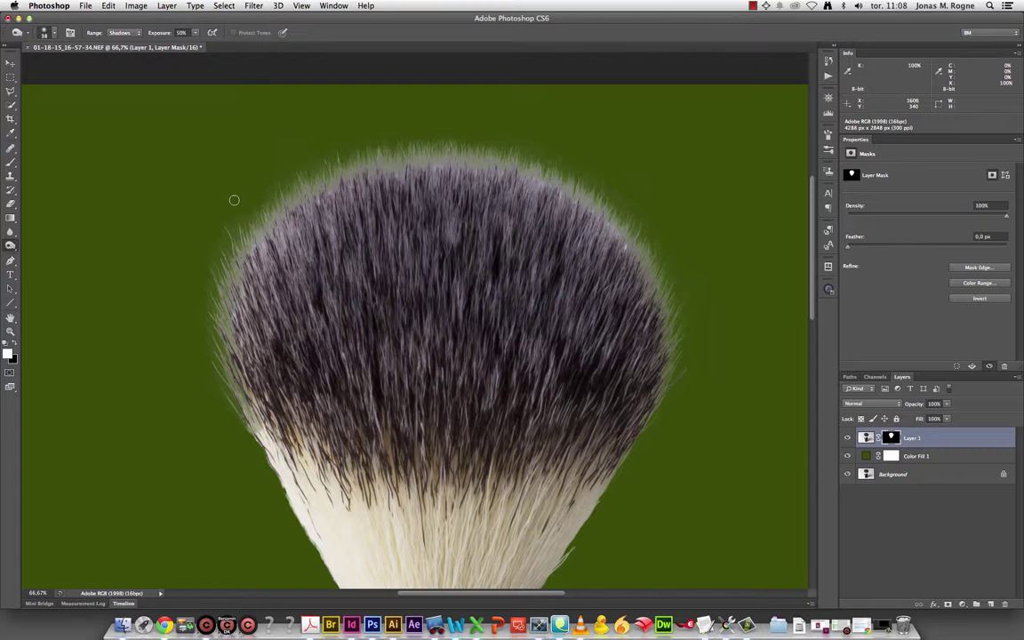
right_click(264, 166)
drag(309, 187, 329, 187)
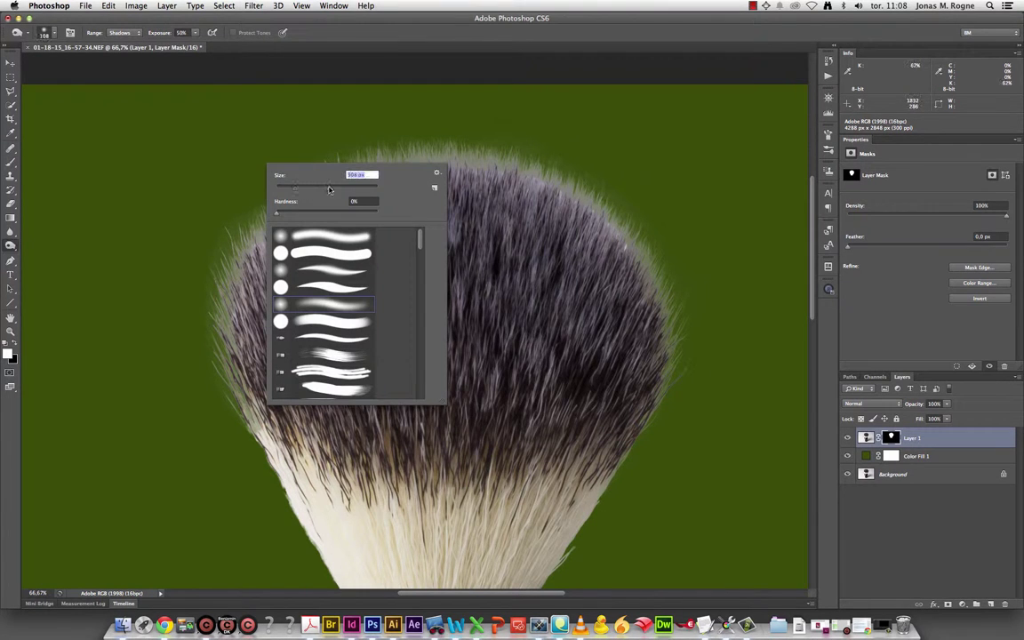
click(241, 211)
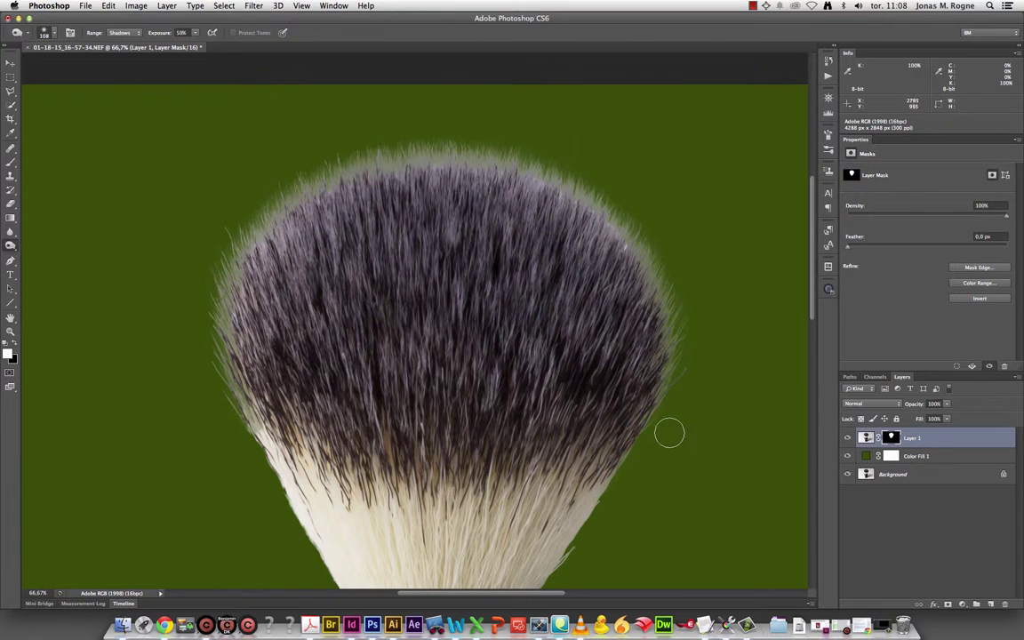
scroll(604, 494, down, 1)
drag(603, 495, 612, 297)
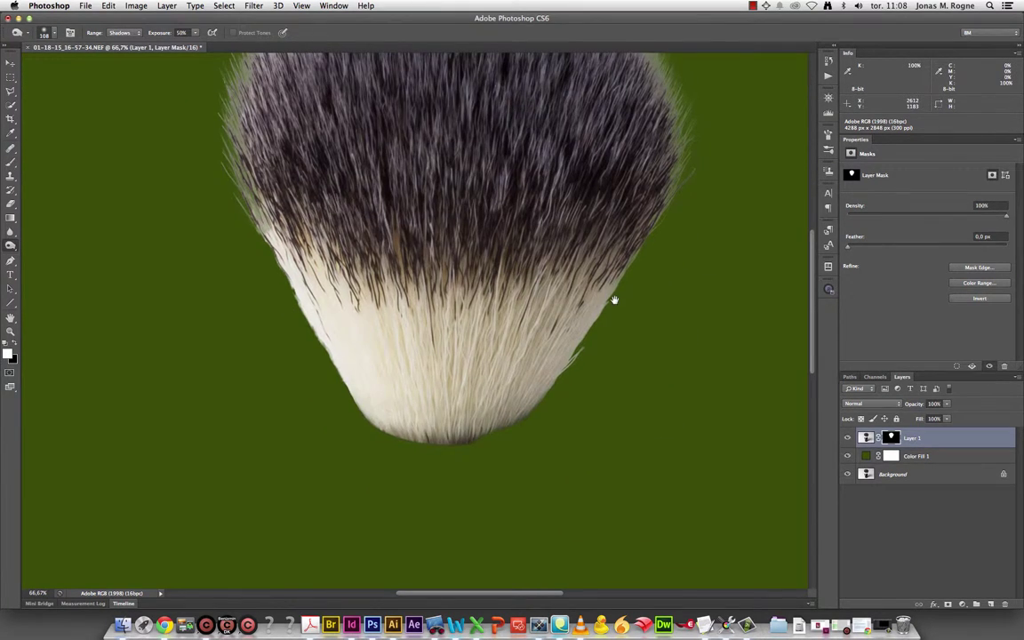
Hide Color Fill 1 and start a pen path at the handle's top on Background, zoomed to 200%
click(888, 474)
click(846, 455)
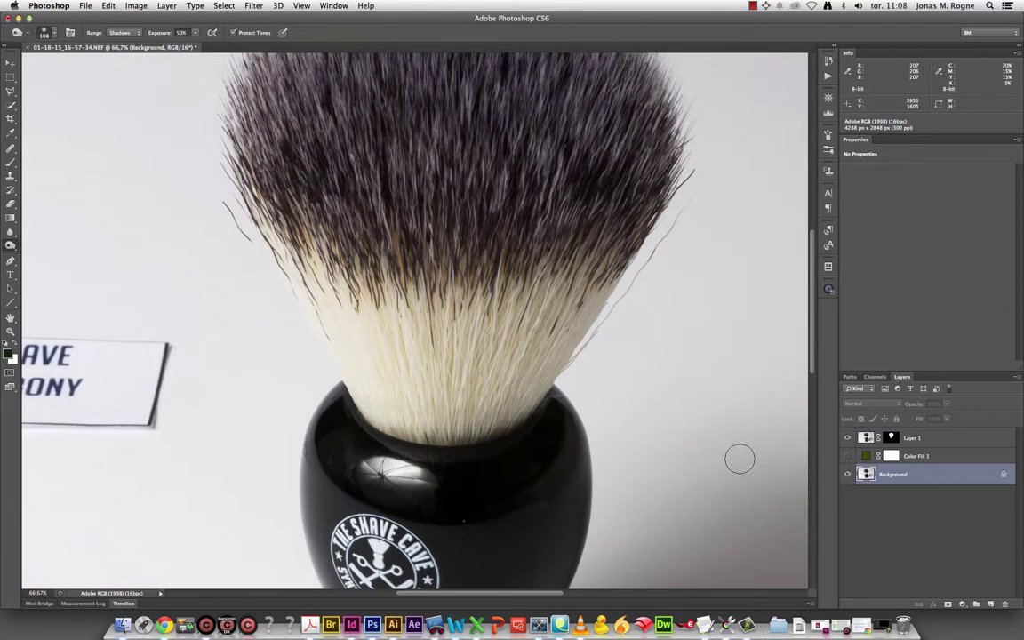
click(10, 259)
key(ctrl+plus)
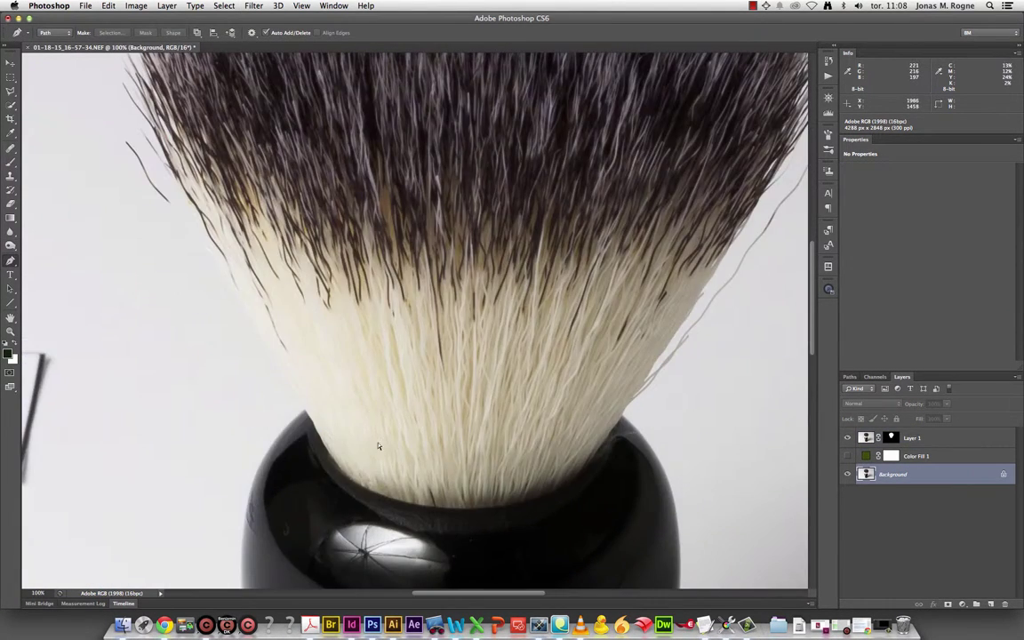
key(ctrl+plus)
drag(358, 384, 544, 183)
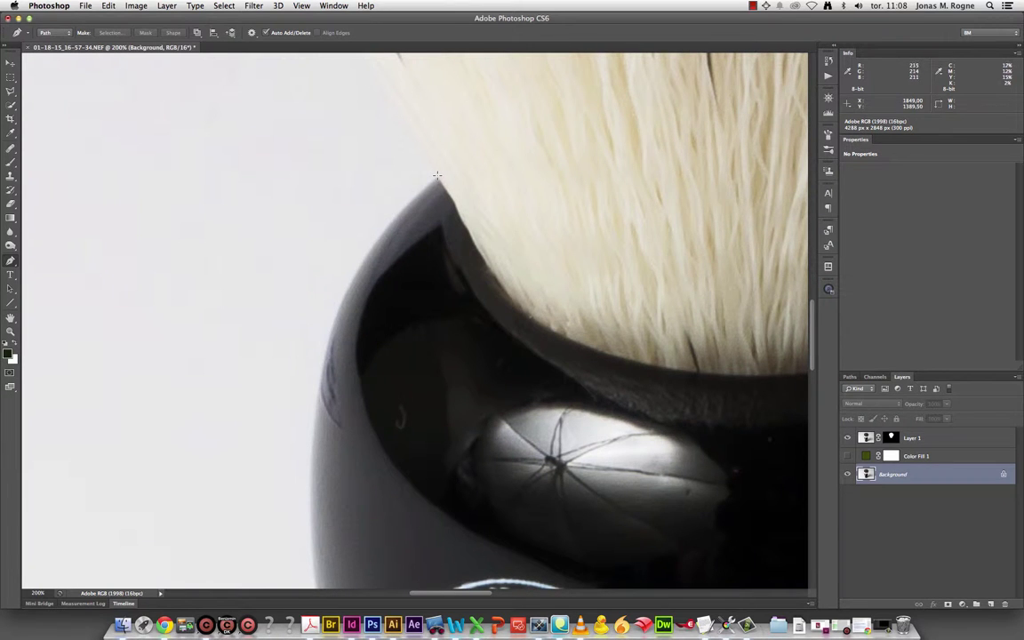
drag(437, 177, 333, 264)
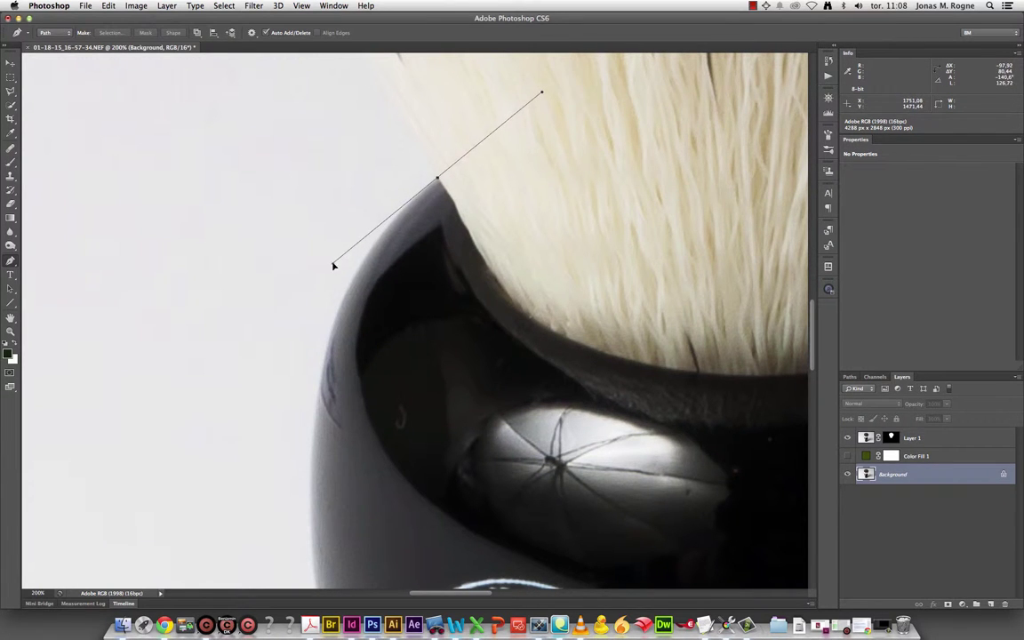
Add curved anchors down the handle's left edge past the logo to the collar
key(ctrl+minus)
mouse_move(444, 390)
mouse_down()
mouse_move(413, 312)
mouse_move(386, 429)
mouse_move(424, 481)
mouse_up()
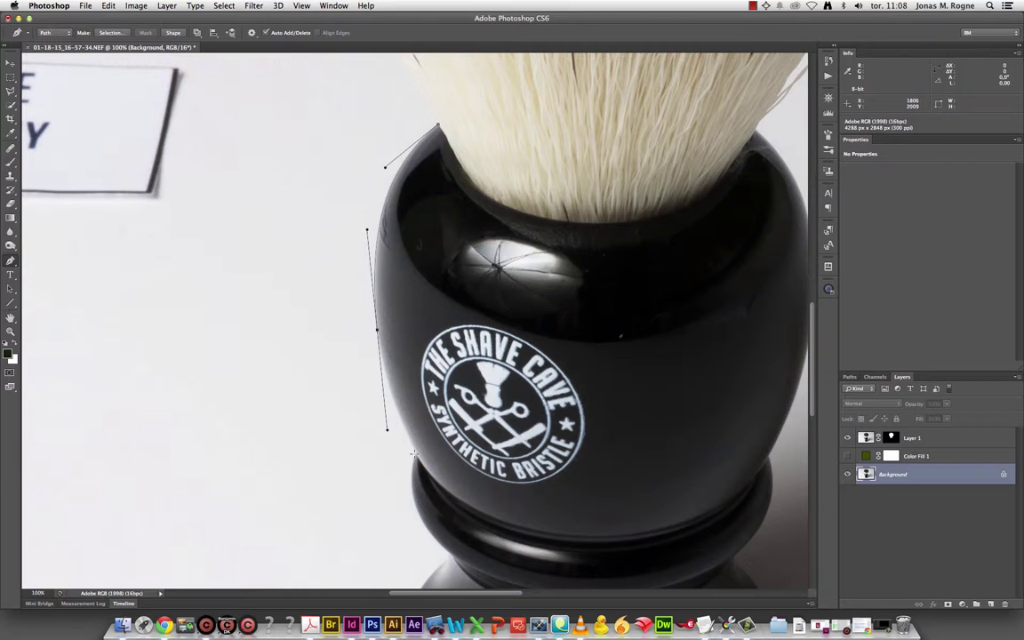
drag(388, 433, 386, 410)
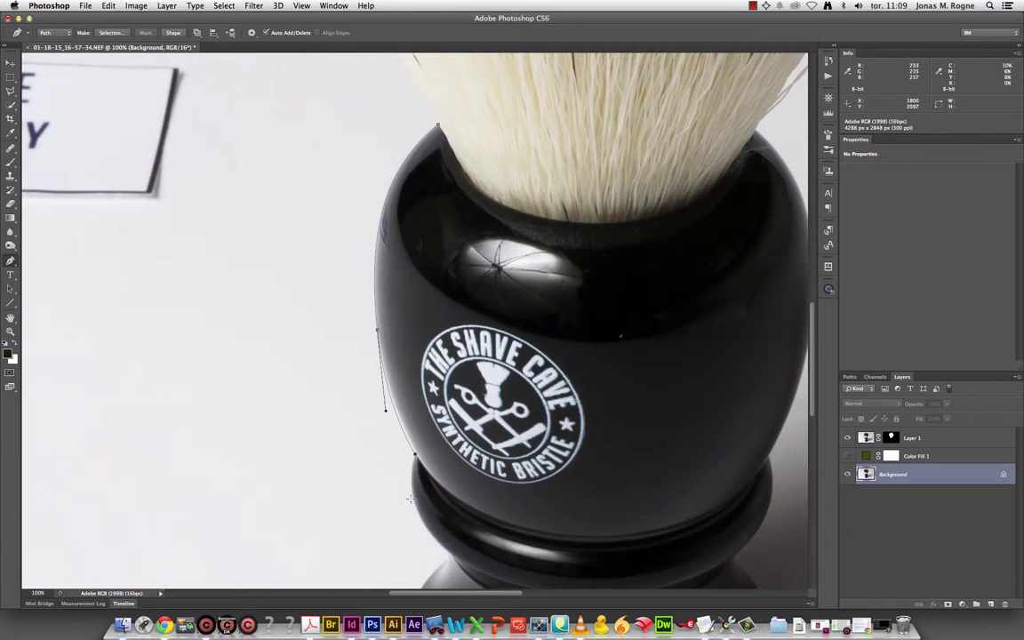
key(ctrl+plus)
scroll(381, 220, down, 5)
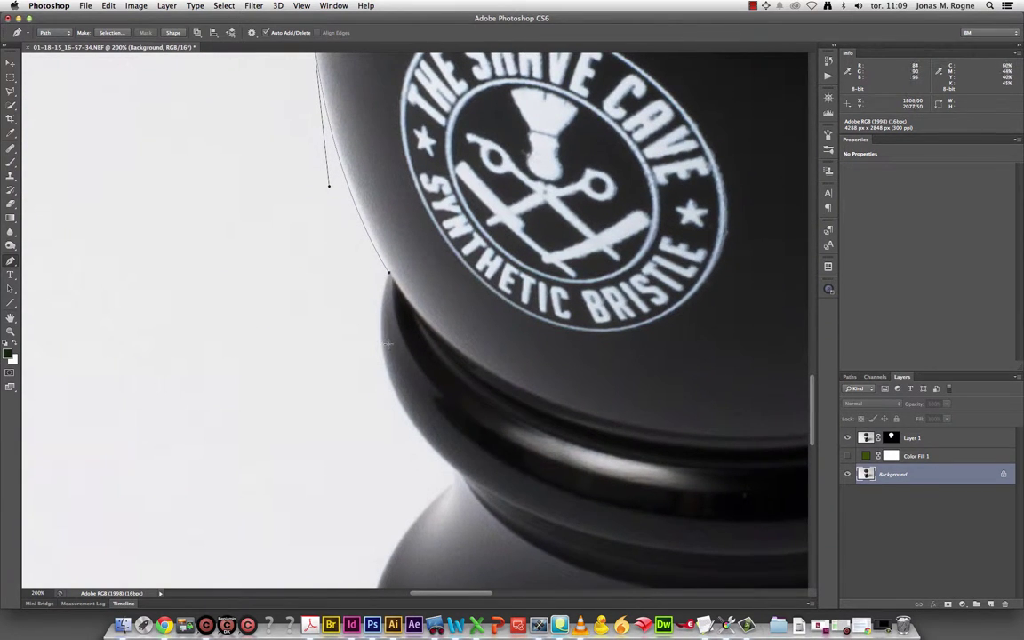
drag(393, 388, 417, 456)
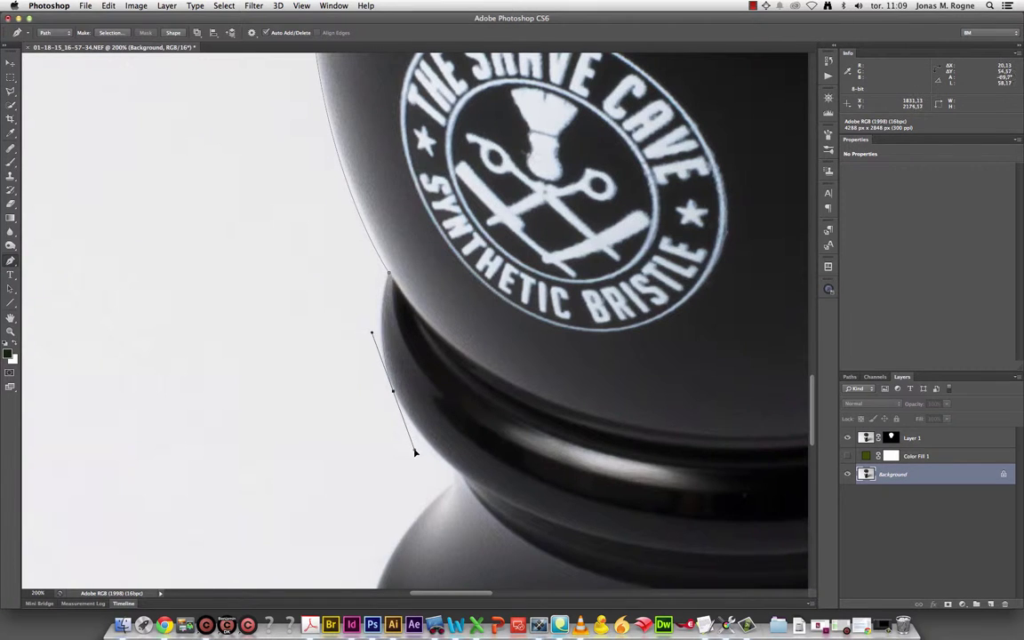
click(459, 474)
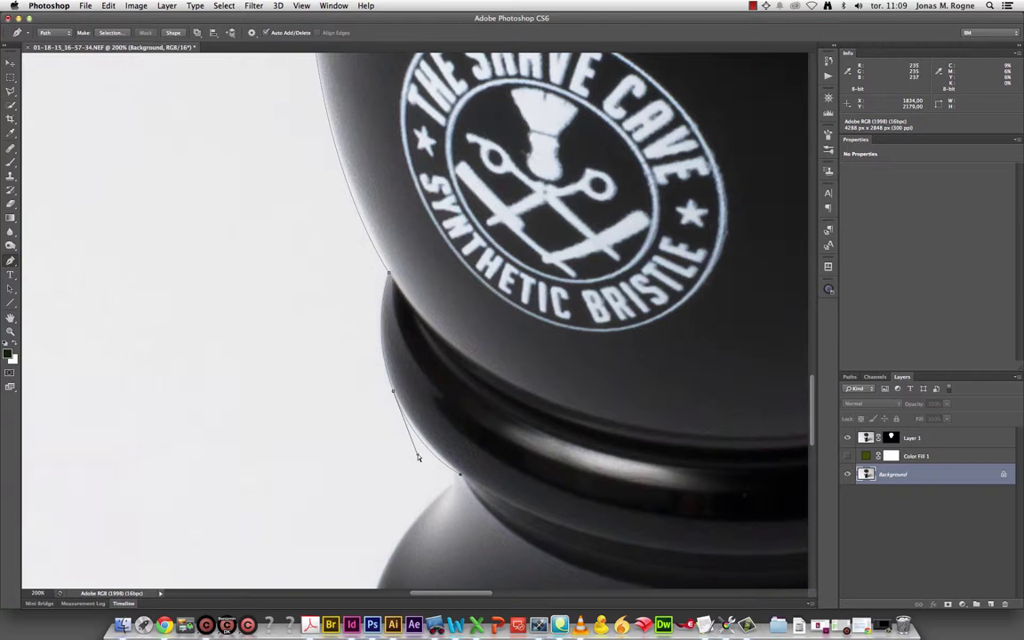
drag(417, 456, 413, 438)
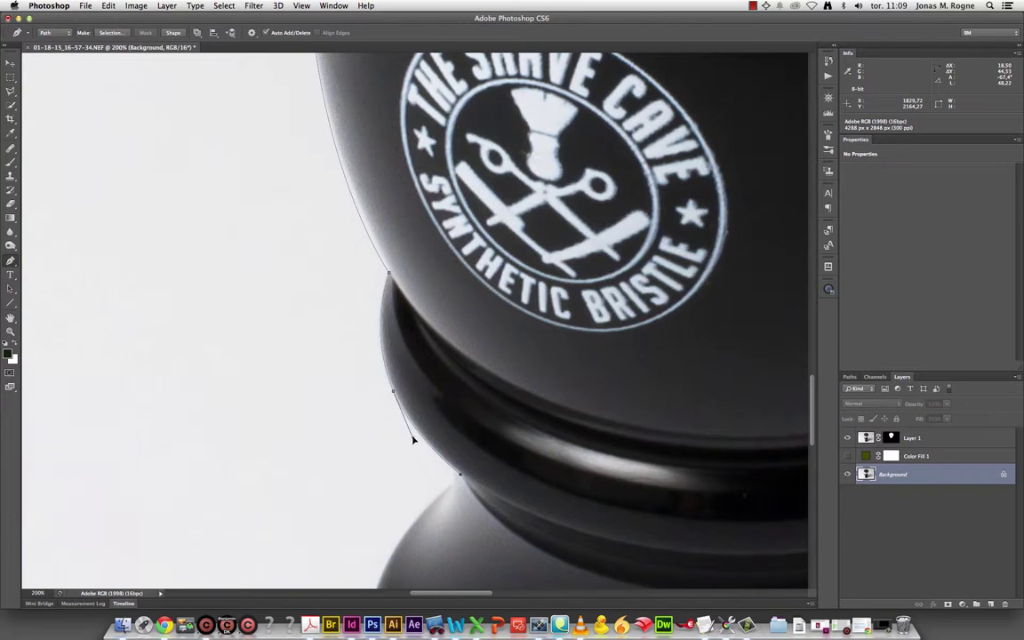
click(393, 390)
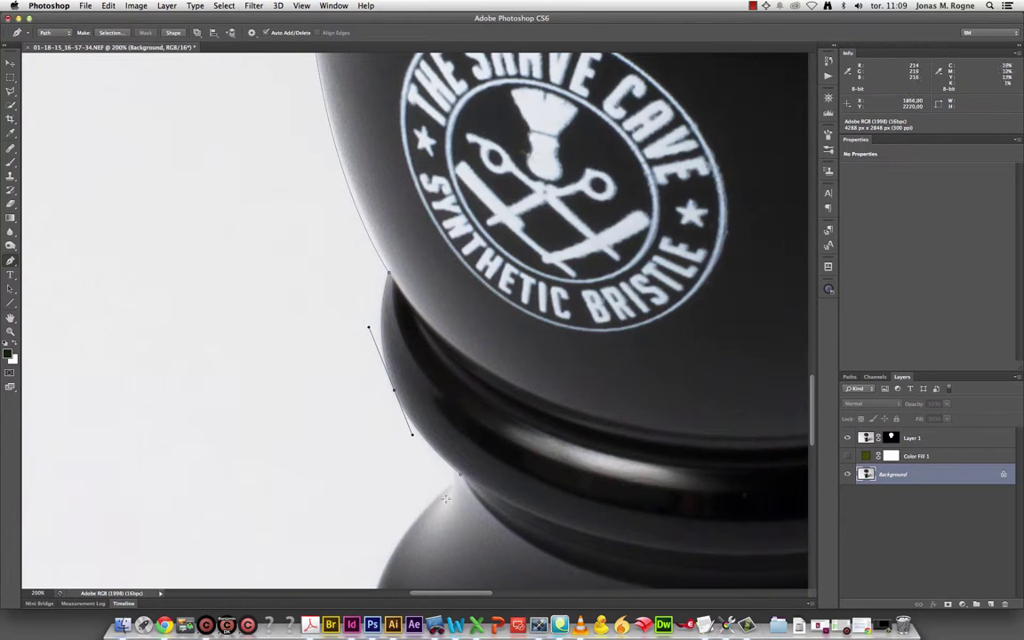
mouse_move(465, 503)
mouse_down()
mouse_move(407, 355)
mouse_move(240, 336)
mouse_move(164, 371)
mouse_move(337, 336)
mouse_move(352, 235)
mouse_up()
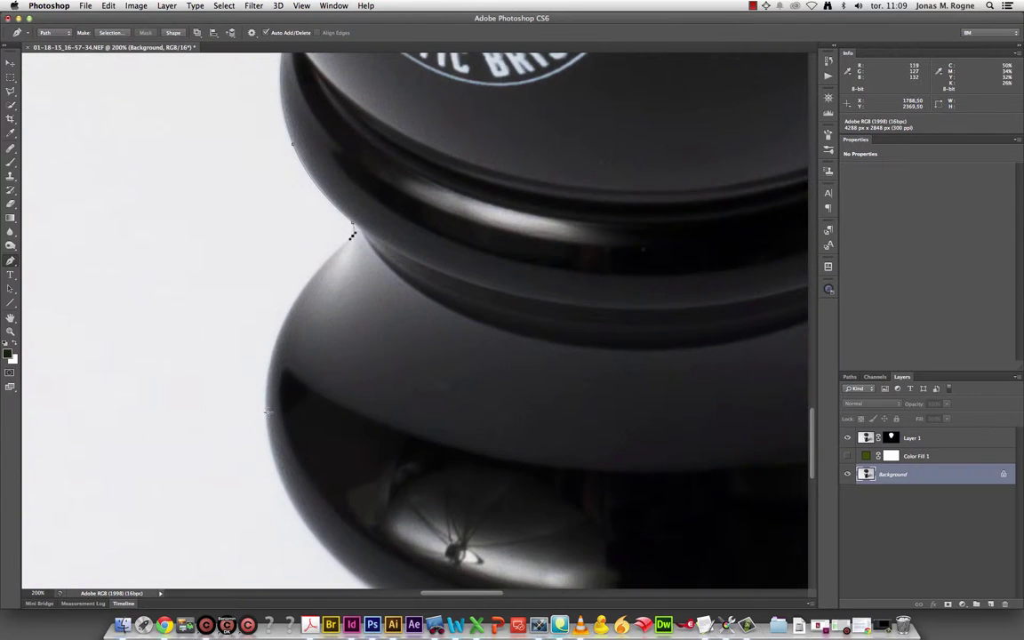
Trace curved anchors around the left side and bottom of the handle's base
drag(264, 411, 266, 513)
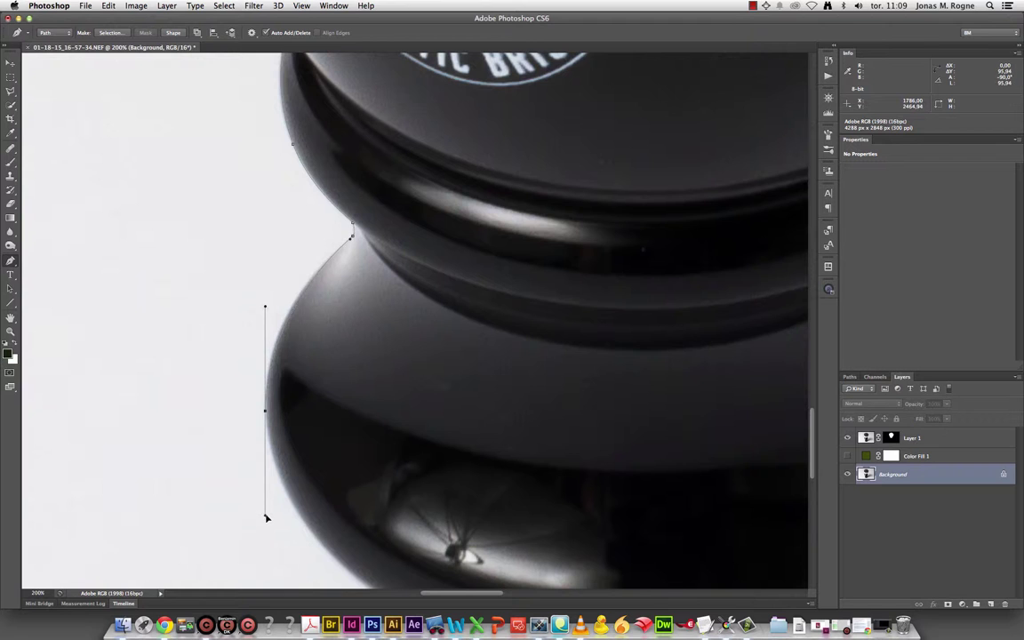
scroll(277, 308, down, 5)
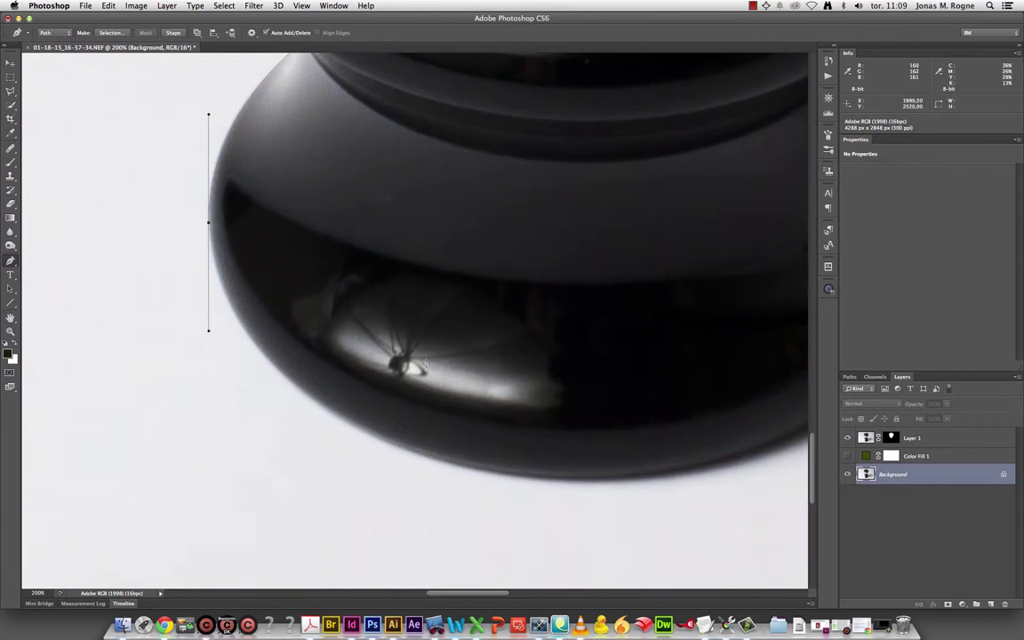
drag(583, 475, 783, 475)
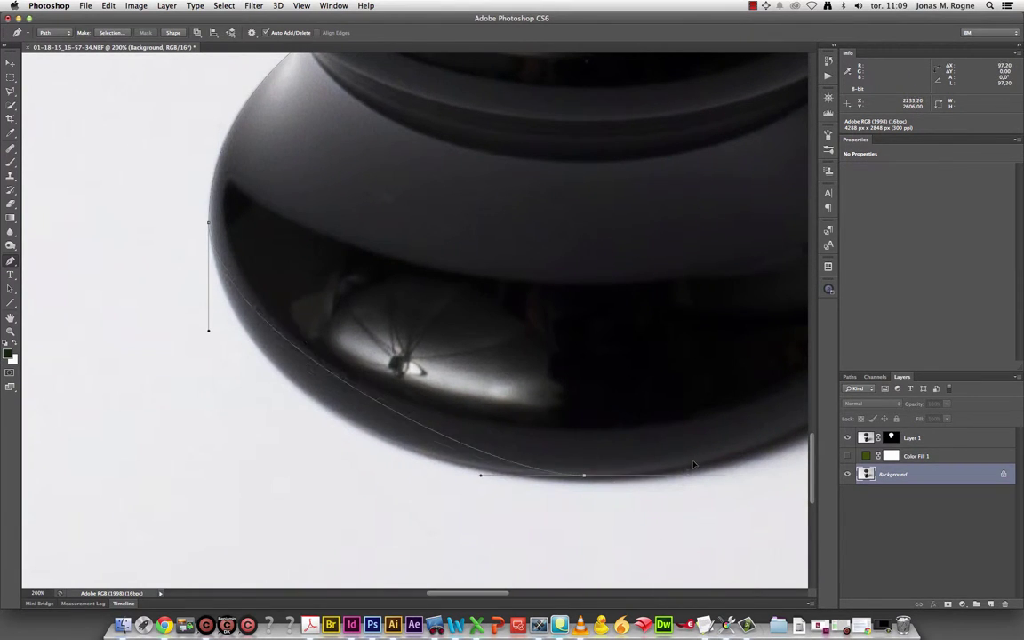
click(327, 397)
drag(328, 398, 318, 405)
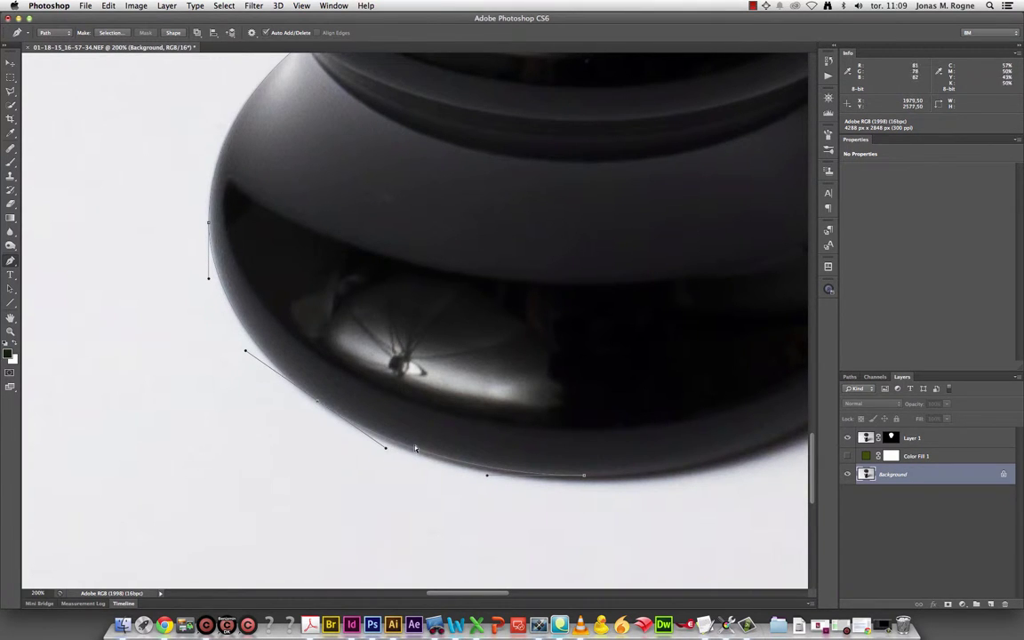
drag(415, 449, 419, 454)
scroll(551, 428, right, 10)
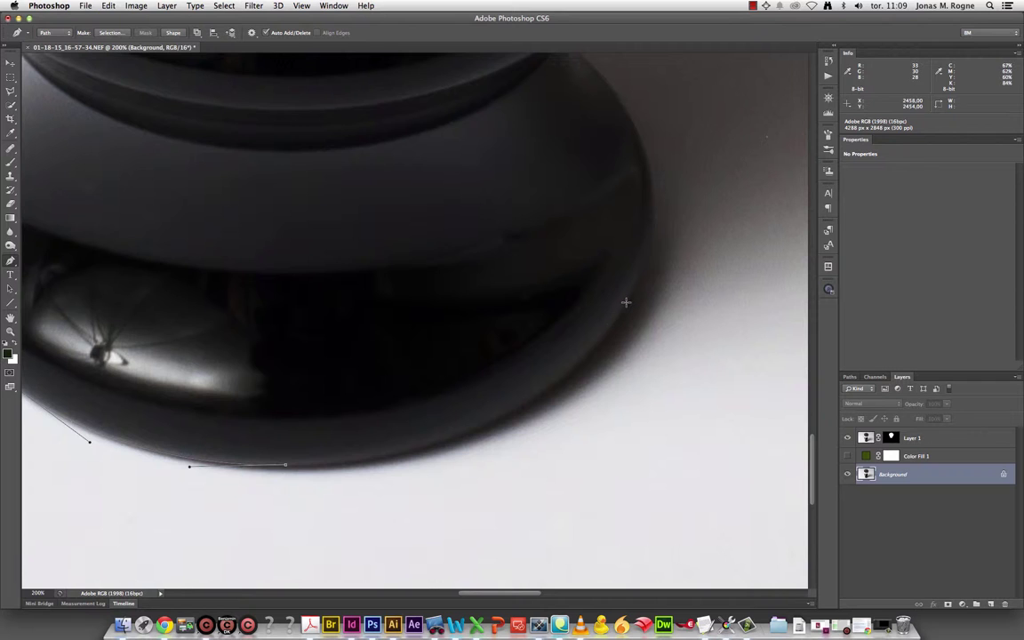
Continue the path up the base's right side, angling the top anchor's handle along the rim
drag(626, 302, 663, 238)
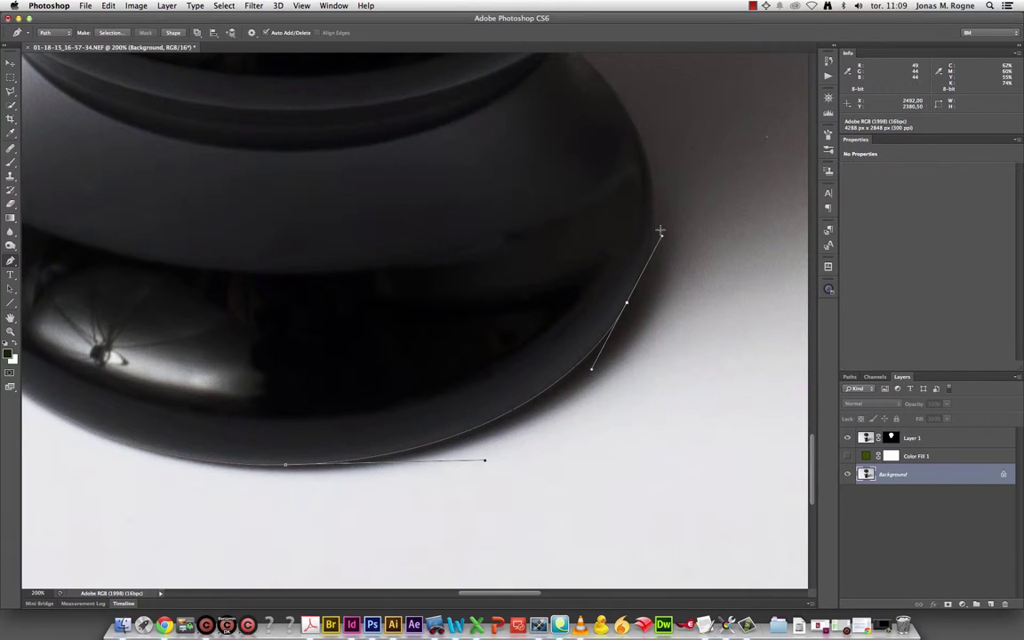
scroll(600, 300, up, 3)
scroll(554, 234, up, 1)
drag(542, 206, 472, 125)
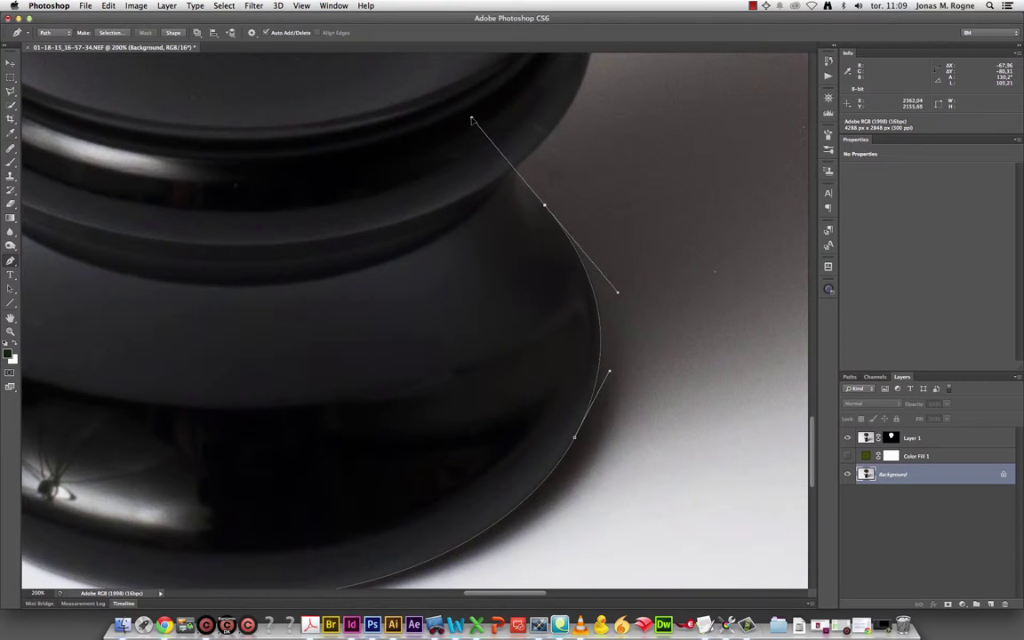
drag(472, 124, 530, 189)
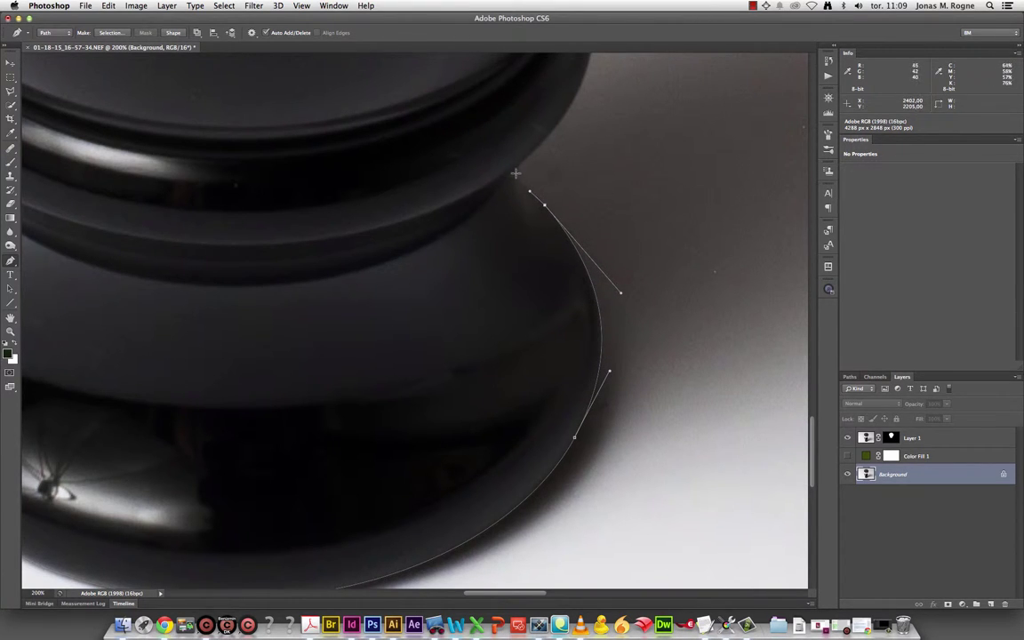
super+click(511, 172)
super+click(519, 164)
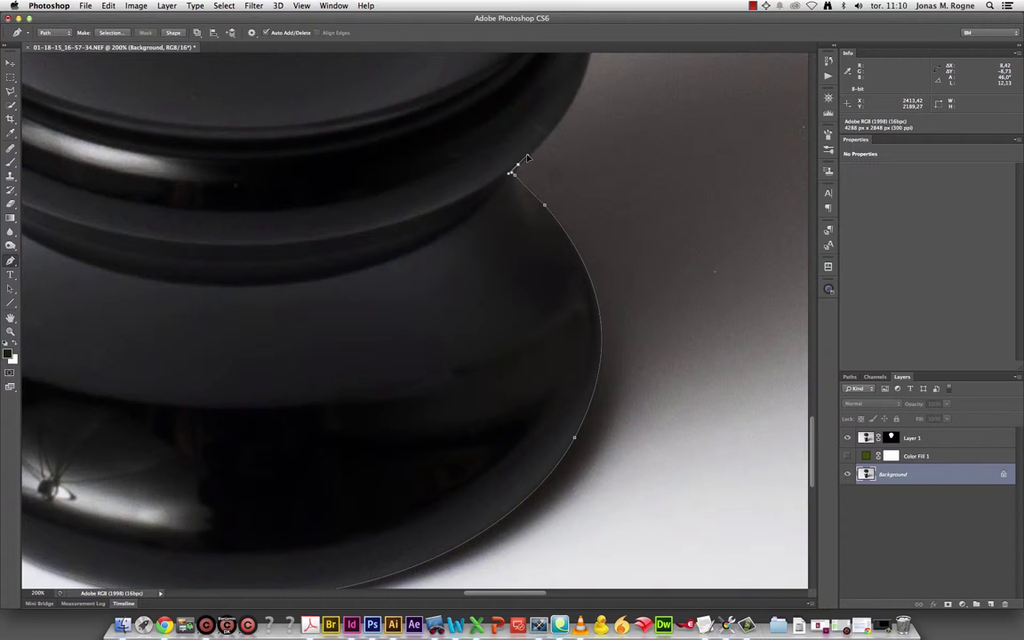
drag(526, 157, 527, 161)
Add another curved anchor up the edge toward the bowl, then zoom out to the whole brush
scroll(483, 349, up, 3)
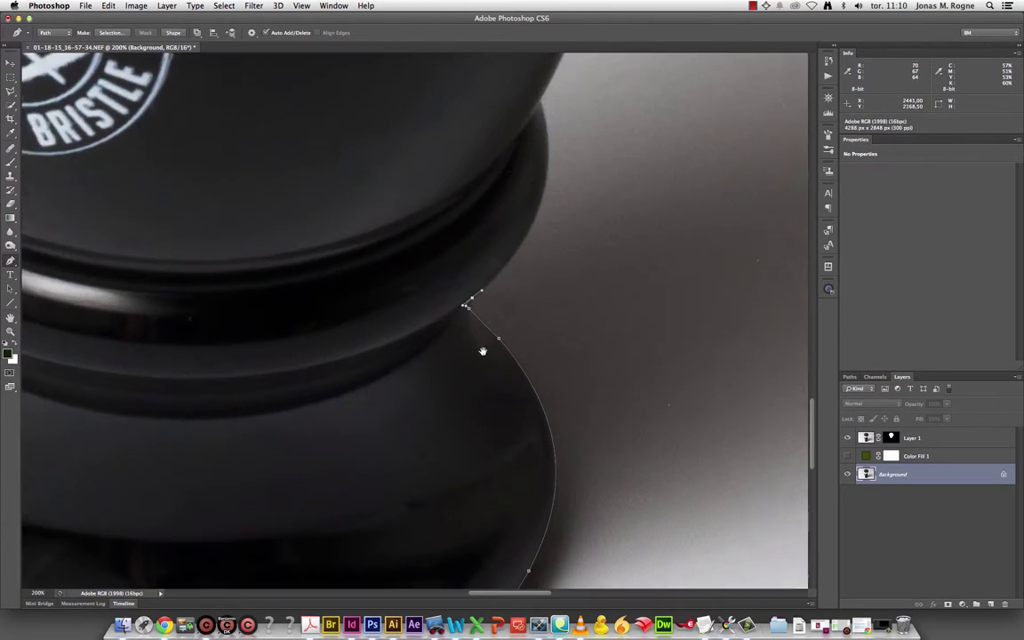
scroll(498, 320, up, 2)
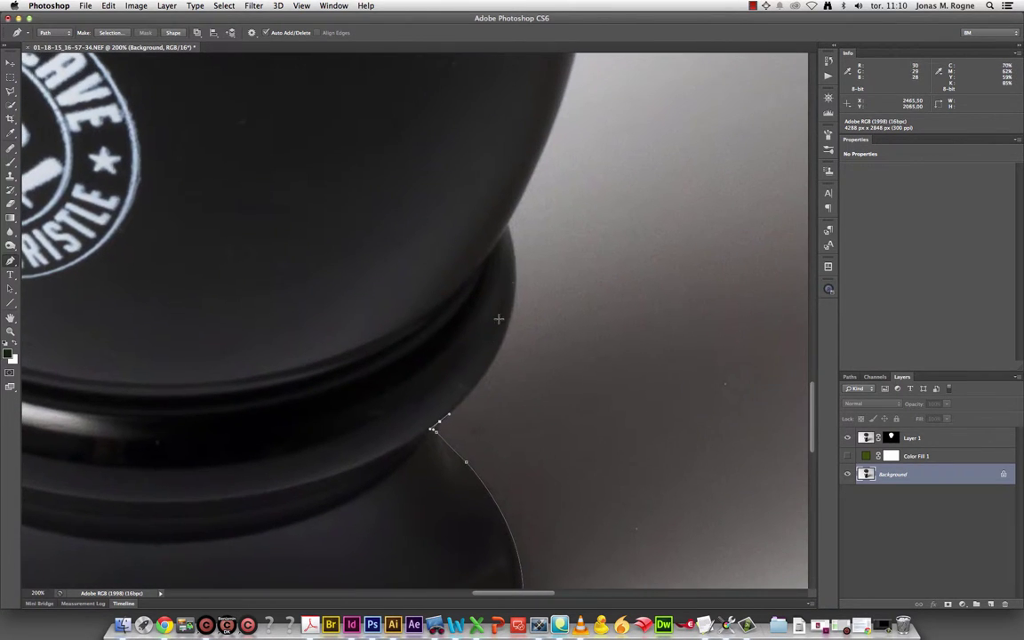
click(514, 276)
mouse_move(515, 275)
mouse_down()
mouse_move(519, 192)
mouse_move(522, 238)
mouse_move(513, 223)
mouse_up()
drag(500, 117, 507, 342)
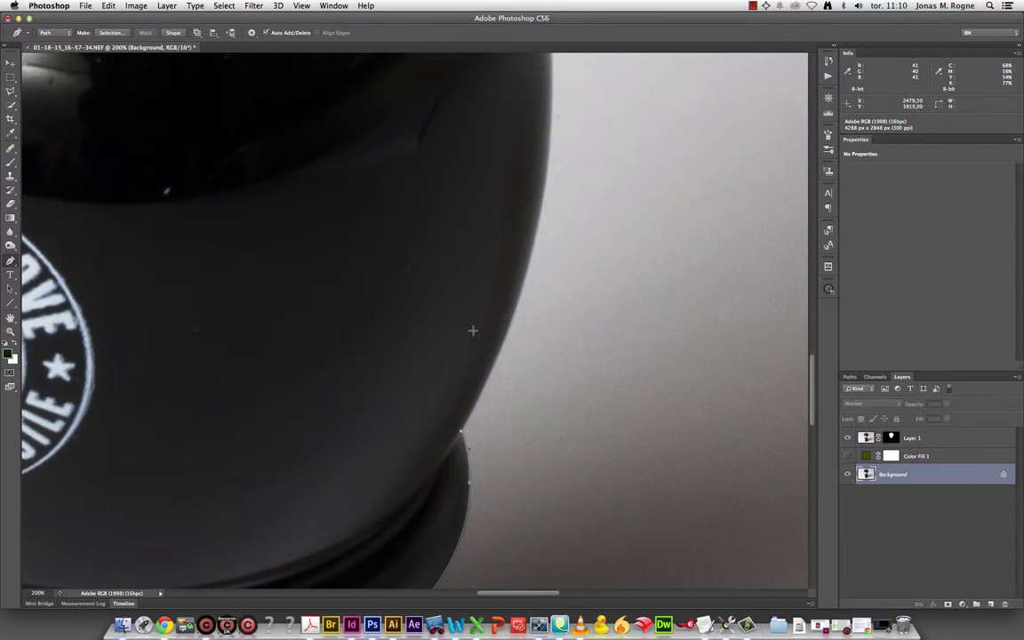
key(super+minus)
Close the path up the handle's right side to the bristle base, then zoom out to 50%
scroll(480, 302, up, 5)
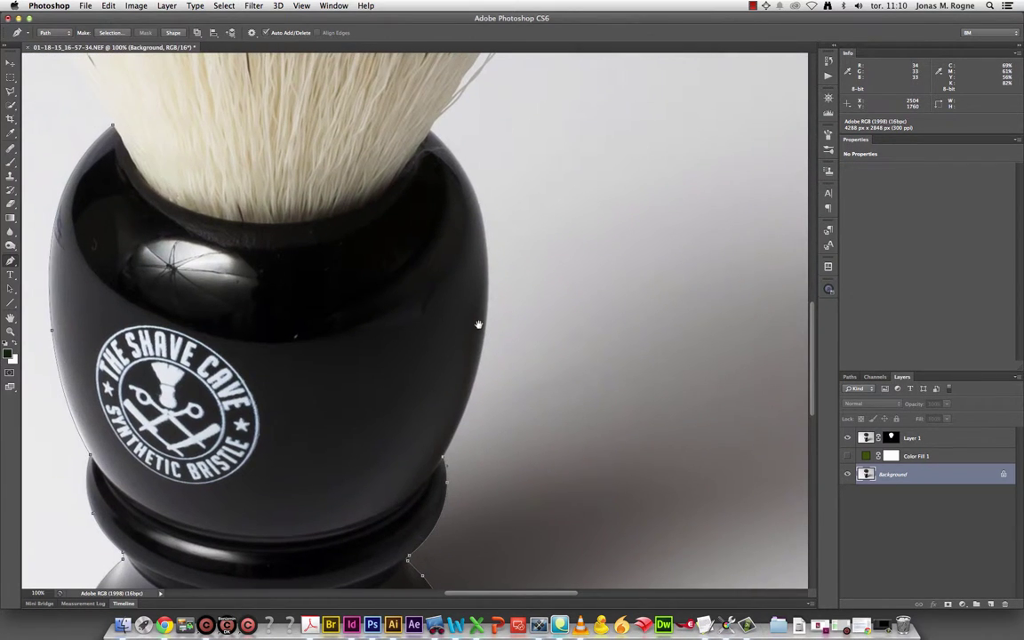
mouse_move(487, 288)
mouse_down()
mouse_move(500, 199)
mouse_move(498, 212)
mouse_up()
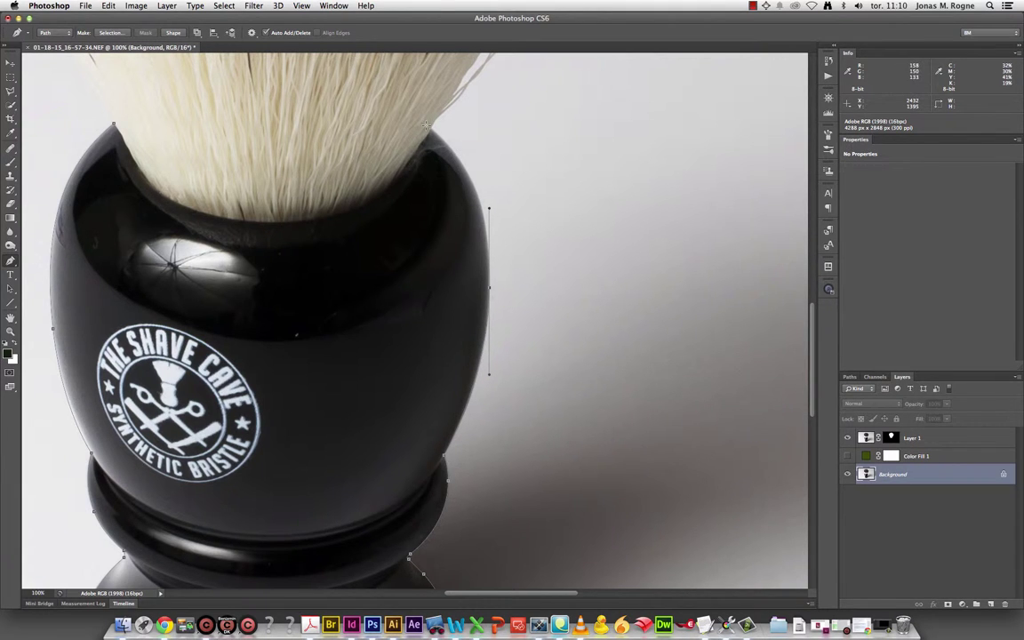
key(ctrl+z)
drag(432, 129, 383, 83)
key(super+minus)
key(super+minus)
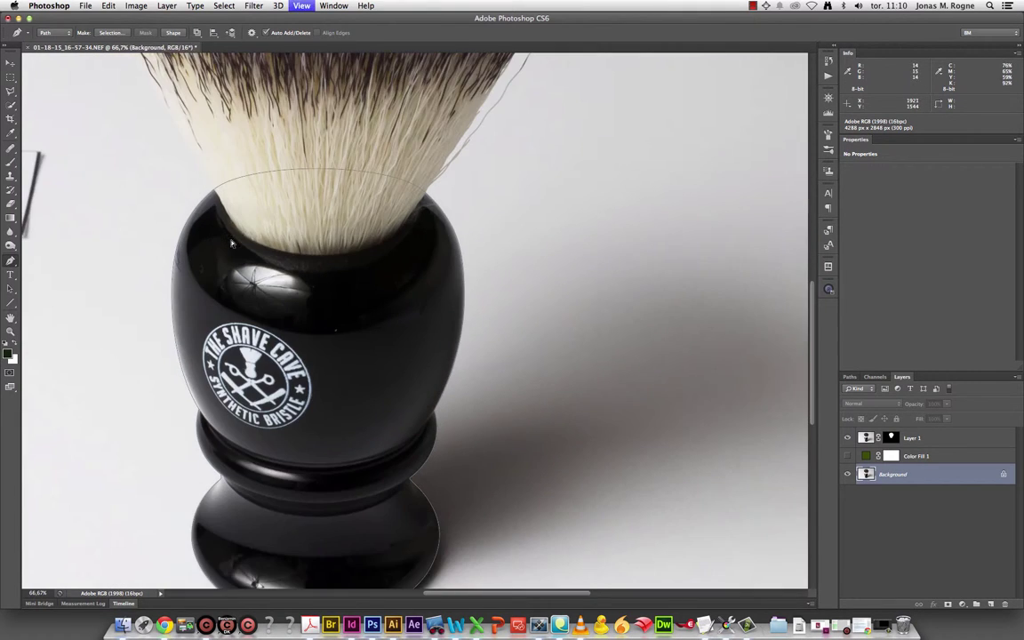
key(super+plus)
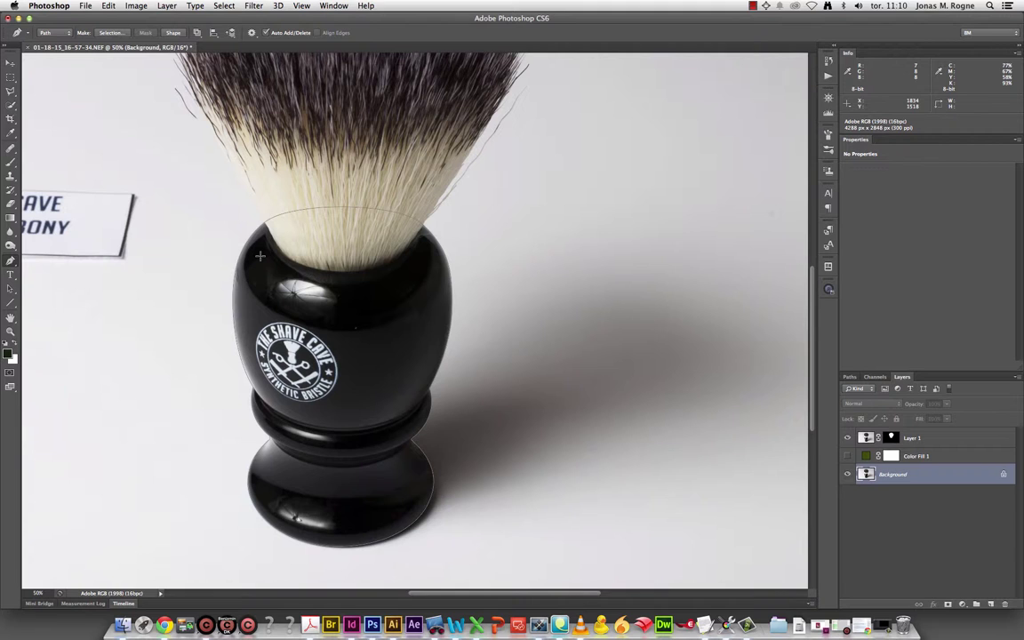
Mask the photo layer to the traced path and show the green Color Fill 1 below Layer 0
click(950, 605)
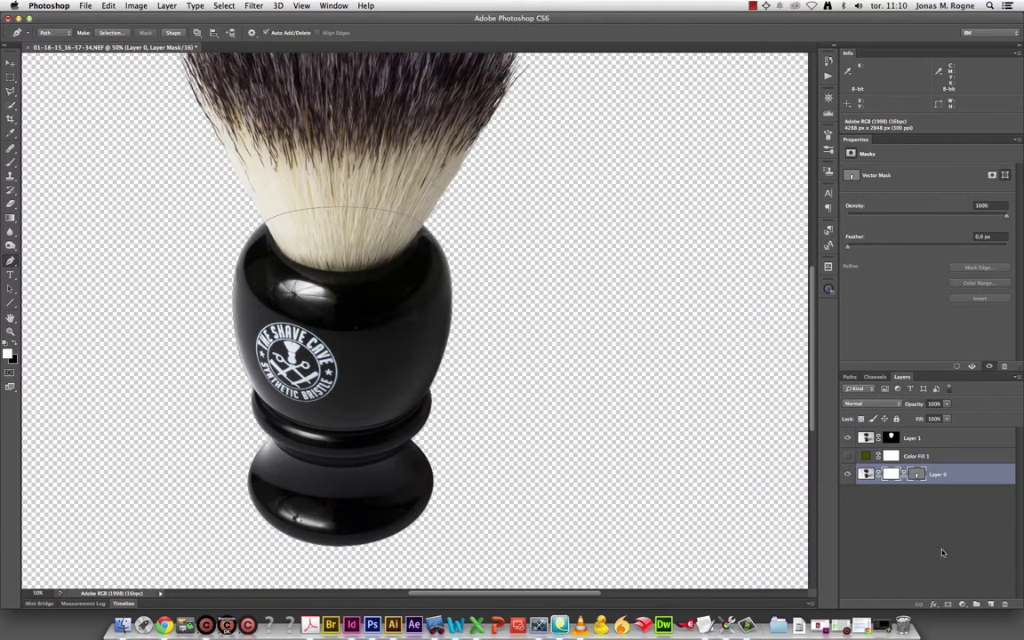
mouse_move(890, 473)
mouse_down()
mouse_move(966, 548)
mouse_move(813, 491)
mouse_up()
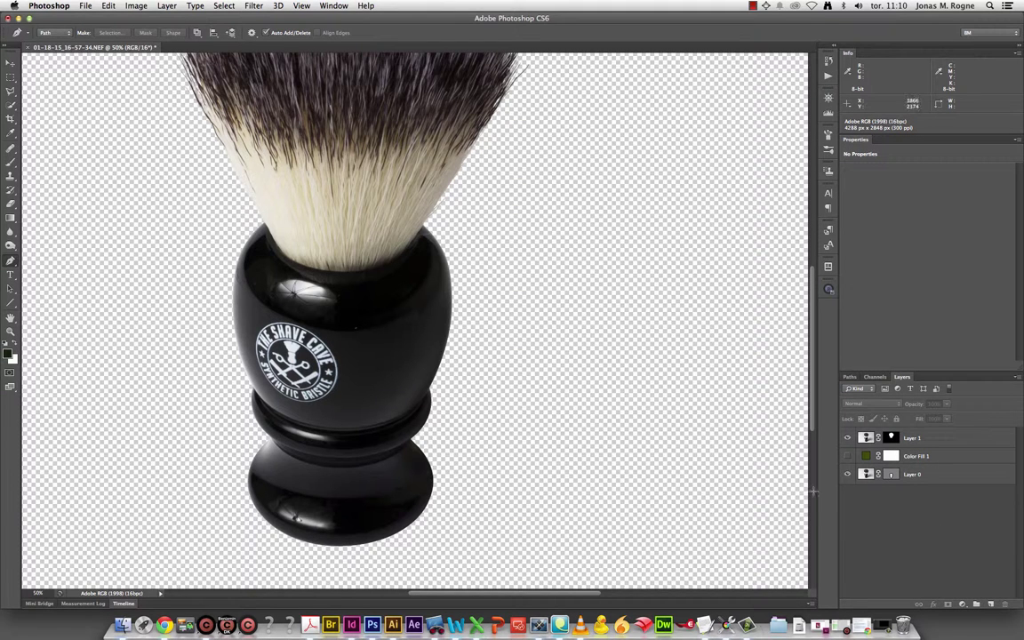
drag(925, 459, 897, 487)
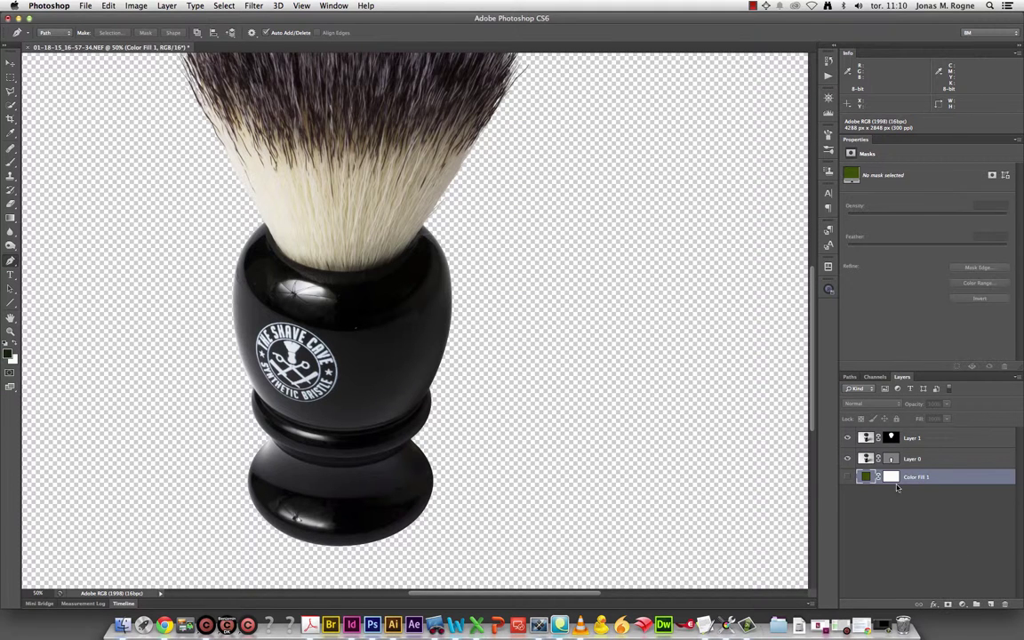
click(847, 477)
Zoom to 100% on the bristles and target Layer 1's mask with the Brush tool
mouse_move(468, 211)
mouse_down()
mouse_move(564, 400)
mouse_move(599, 412)
mouse_up()
key(super+plus)
key(super+plus)
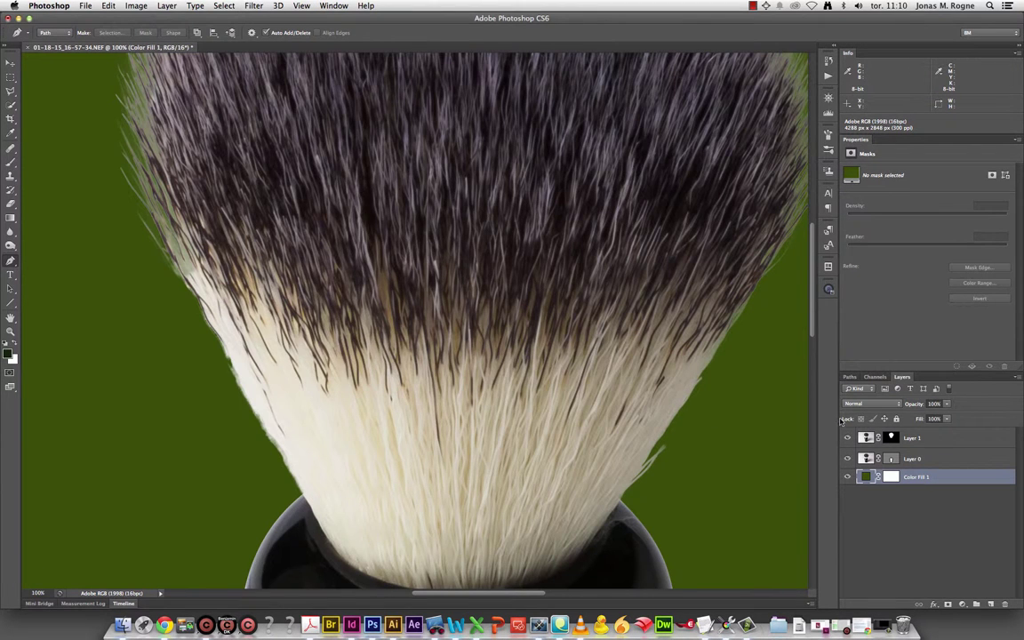
click(892, 438)
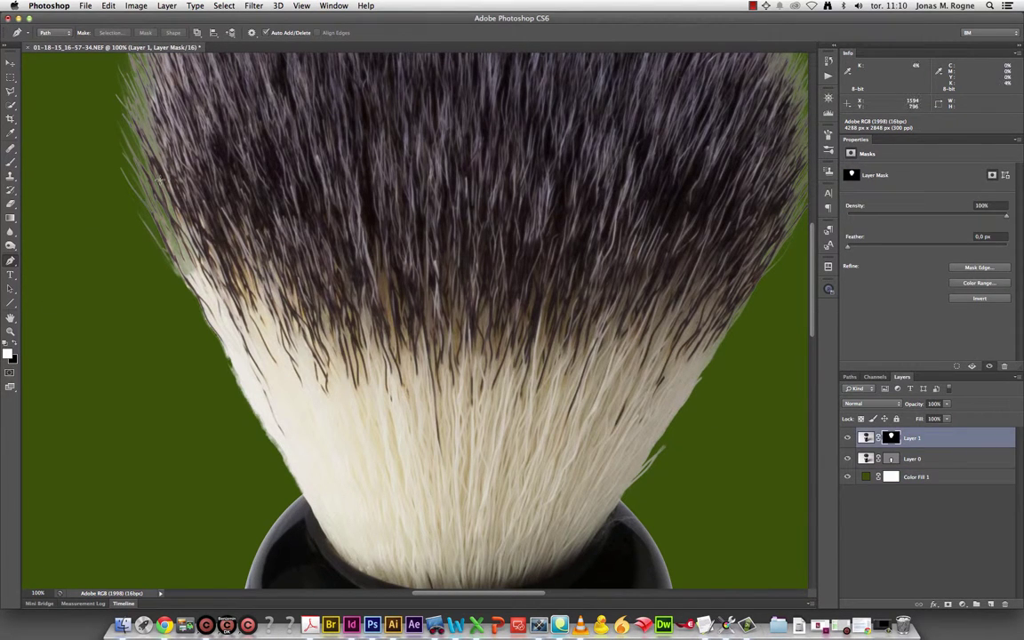
click(10, 162)
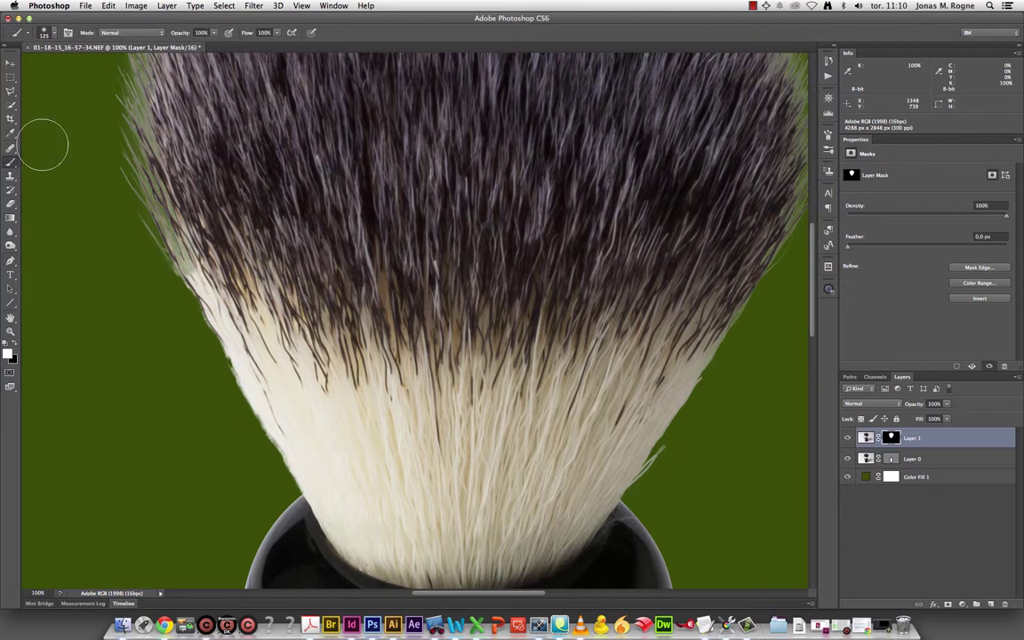
drag(227, 164, 285, 366)
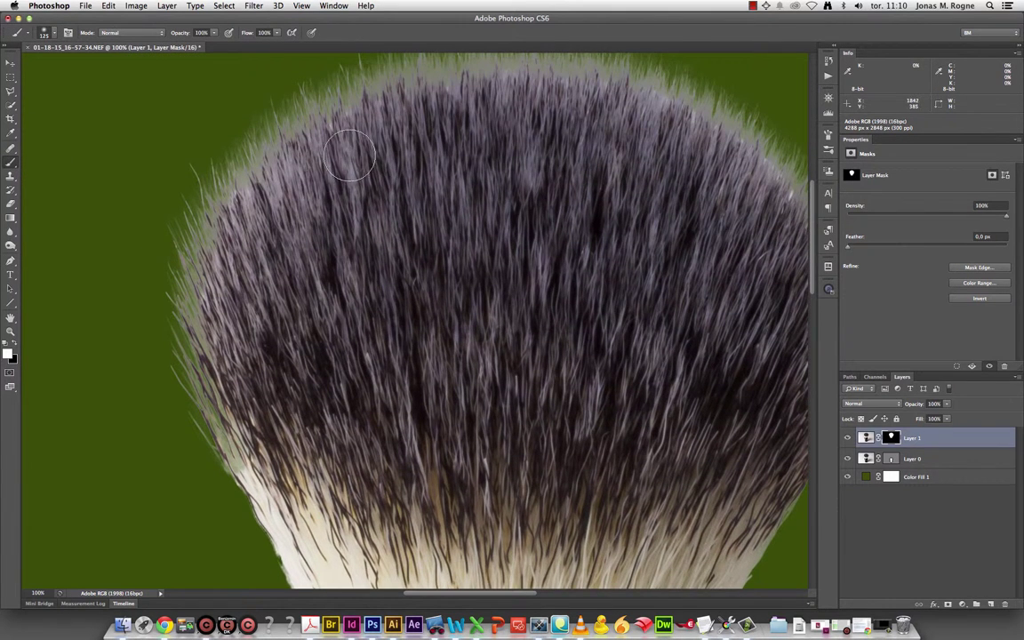
right_click(361, 140)
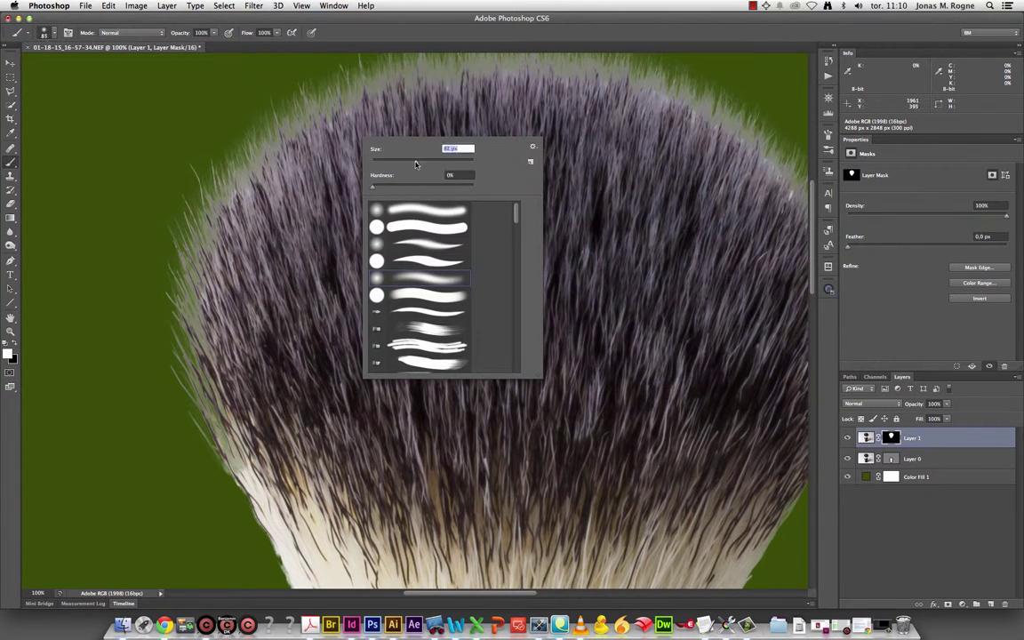
key(Return)
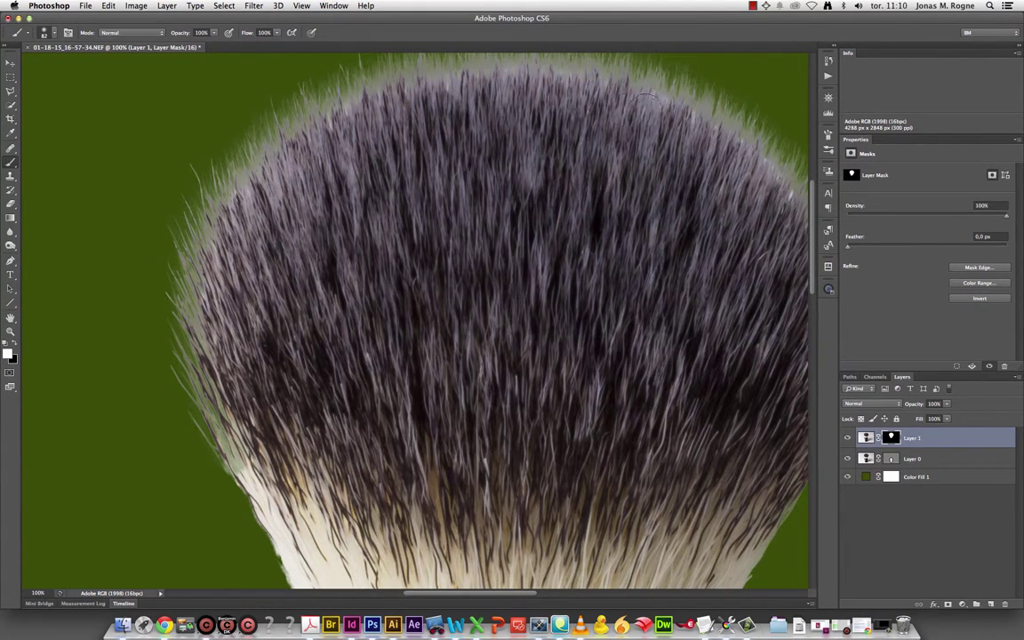
Set the soft brush to 23 px for working the bristle base
drag(650, 96, 497, 169)
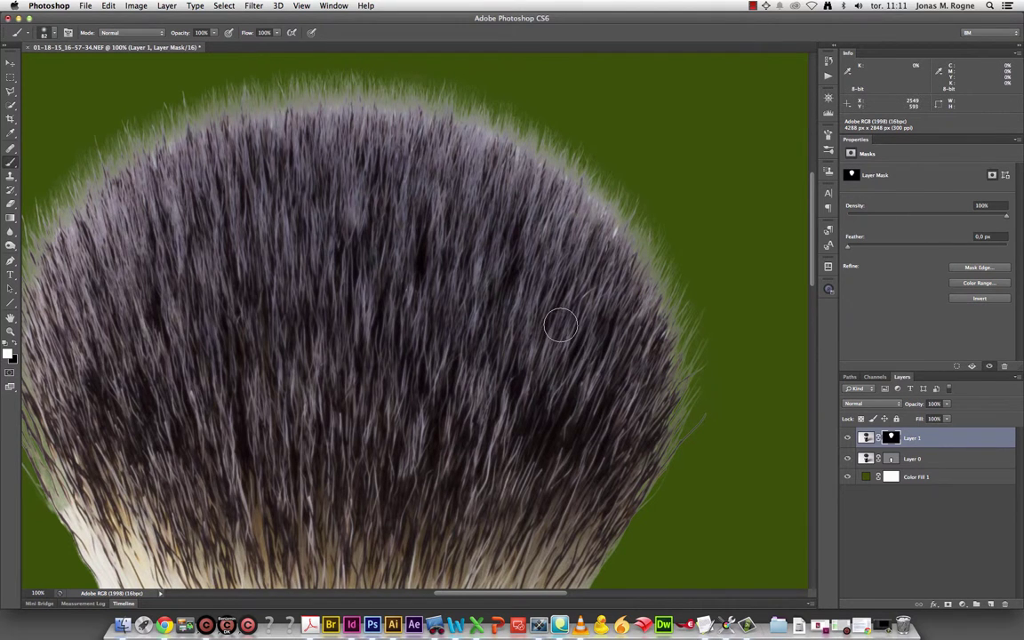
drag(568, 431, 651, 208)
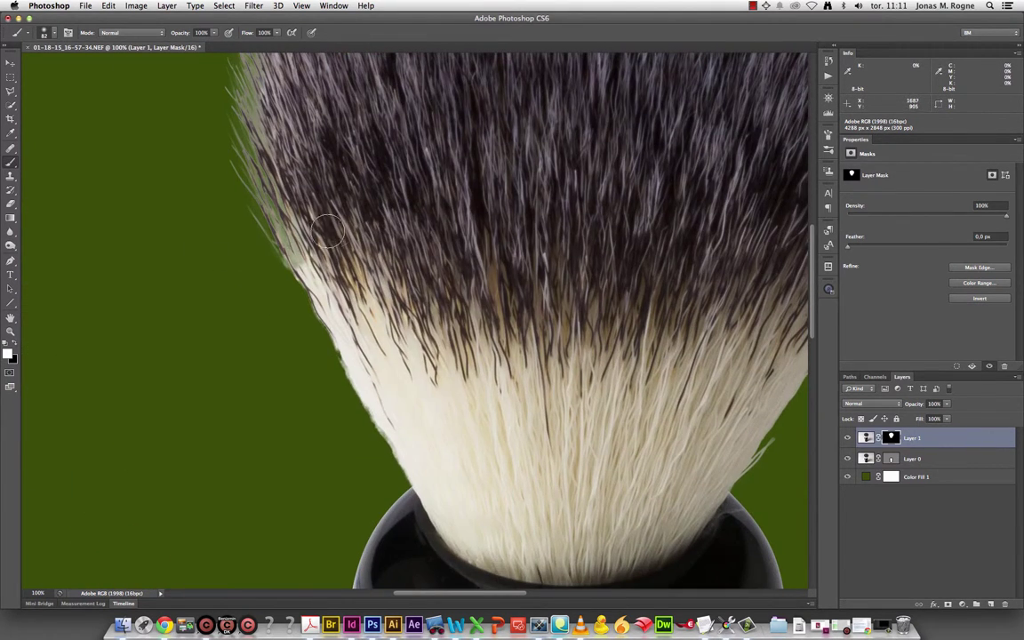
right_click(347, 251)
click(257, 178)
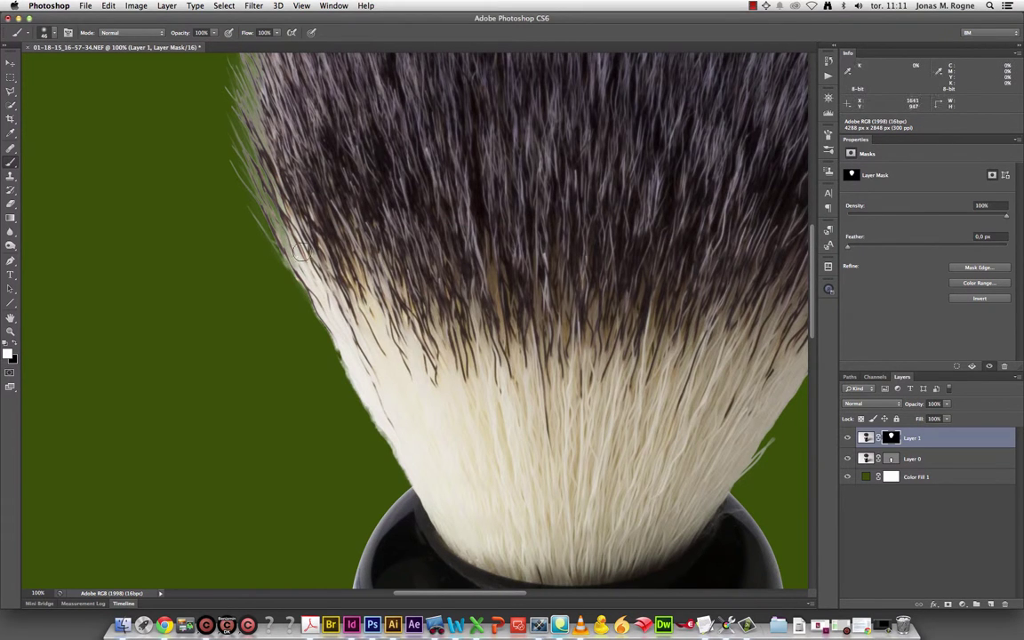
right_click(319, 245)
text(23)
key(Return)
With the Pen at 200% zoom, start a path where the bristles meet the handle
click(11, 260)
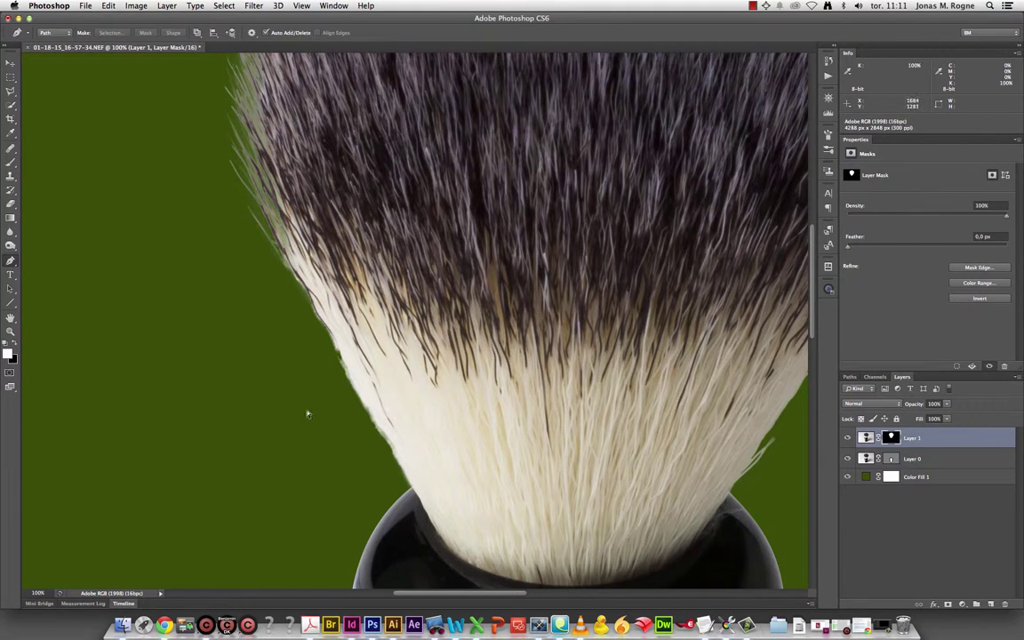
scroll(405, 450, down, 3)
scroll(391, 444, down, 2)
key(super+plus)
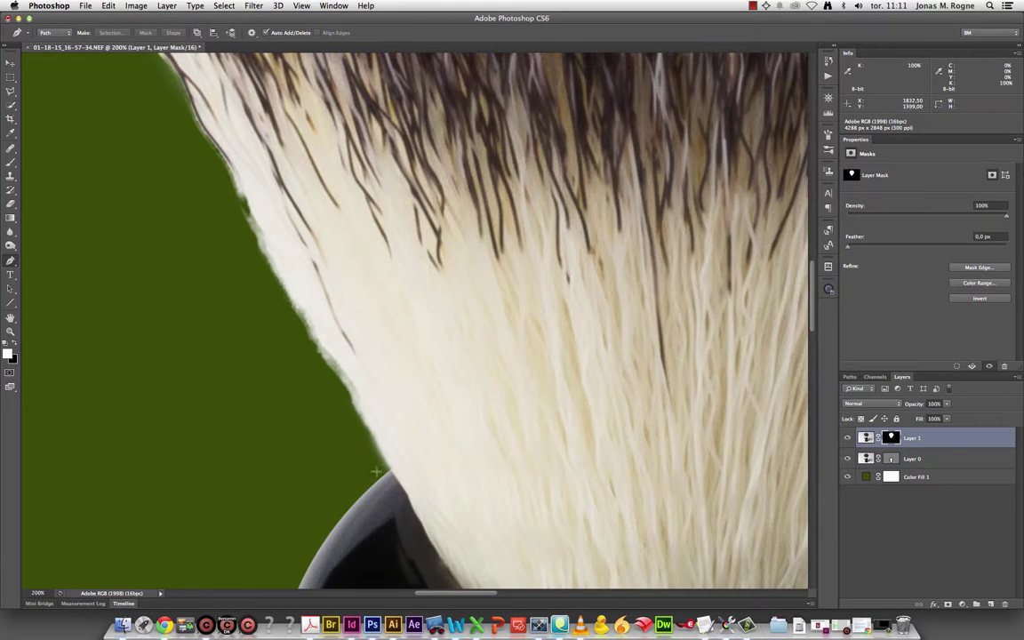
drag(387, 497, 390, 480)
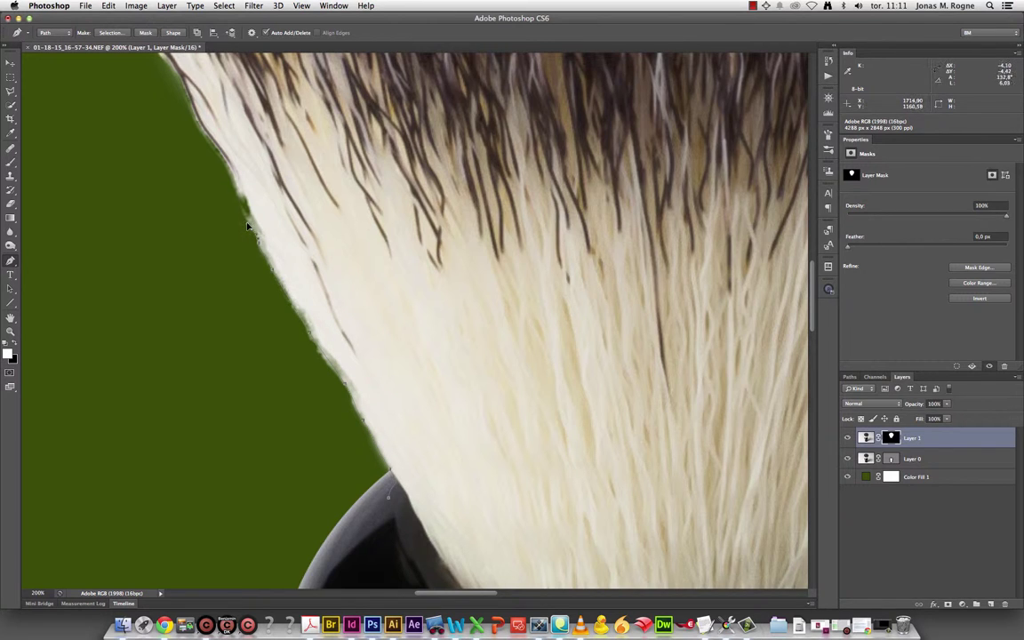
mouse_move(233, 189)
mouse_down()
mouse_move(204, 147)
mouse_move(224, 160)
mouse_up()
drag(175, 87, 214, 165)
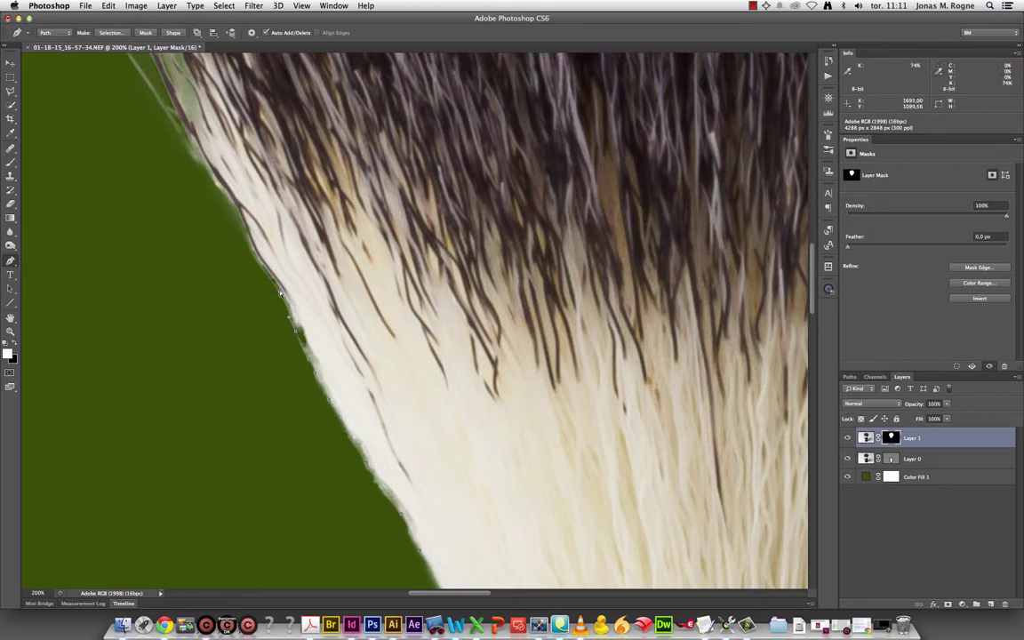
drag(281, 289, 283, 293)
Continue the path up the bristle edge, out through the background and back toward the handle
drag(255, 254, 235, 203)
scroll(267, 240, up, 5)
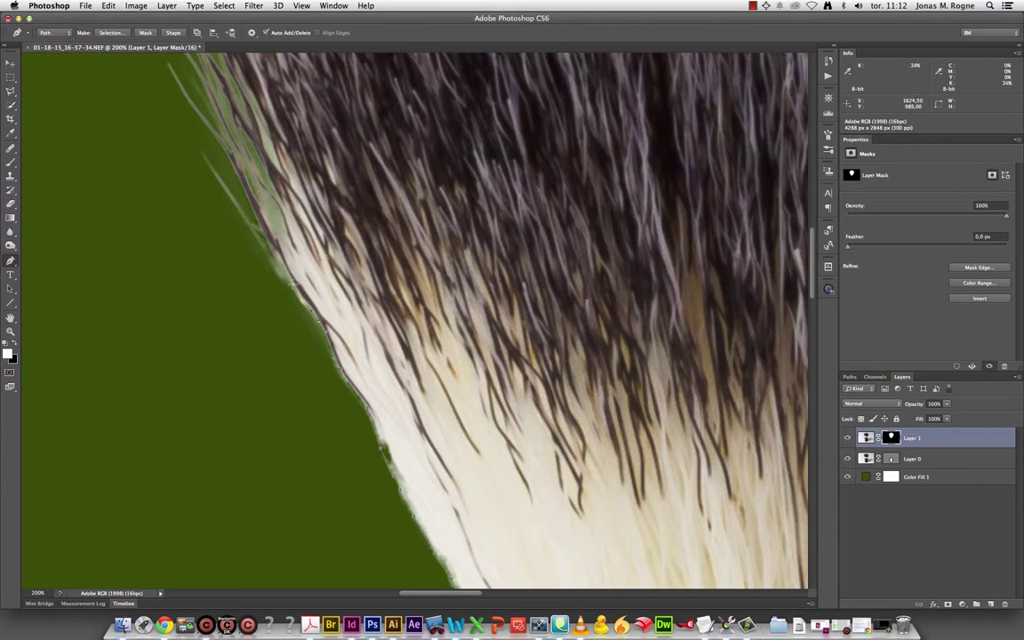
mouse_move(292, 282)
mouse_down()
mouse_move(240, 222)
mouse_move(256, 229)
mouse_up()
drag(184, 124, 146, 112)
drag(99, 252, 183, 448)
scroll(291, 329, down, 2)
scroll(268, 288, down, 4)
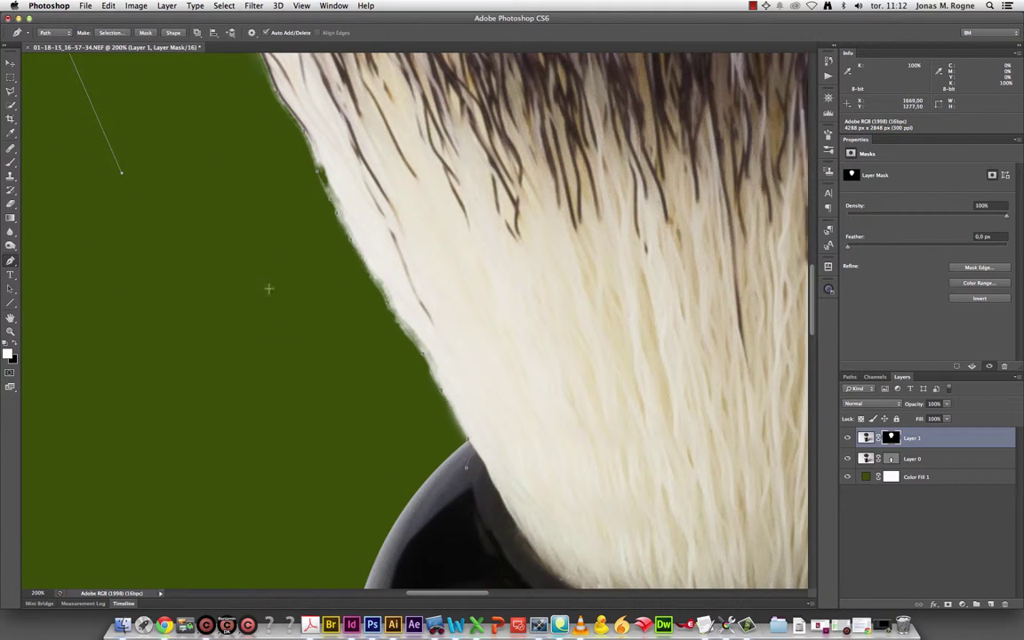
drag(322, 445, 373, 459)
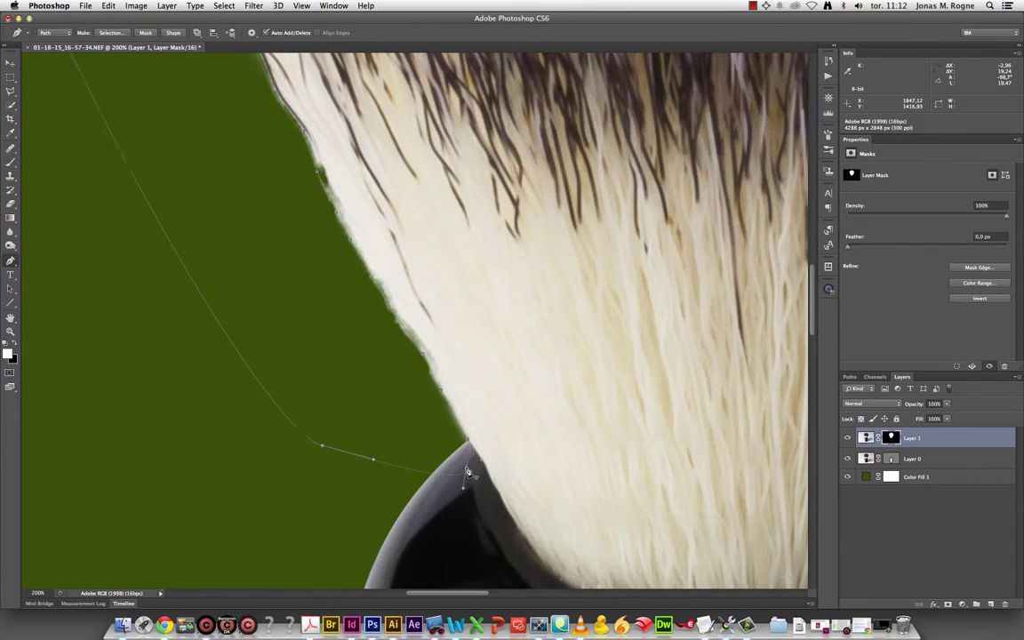
Close the path into Layer 1's vector mask, set to Subtract Front Shape with a 0.4 px feather
click(468, 470)
click(949, 604)
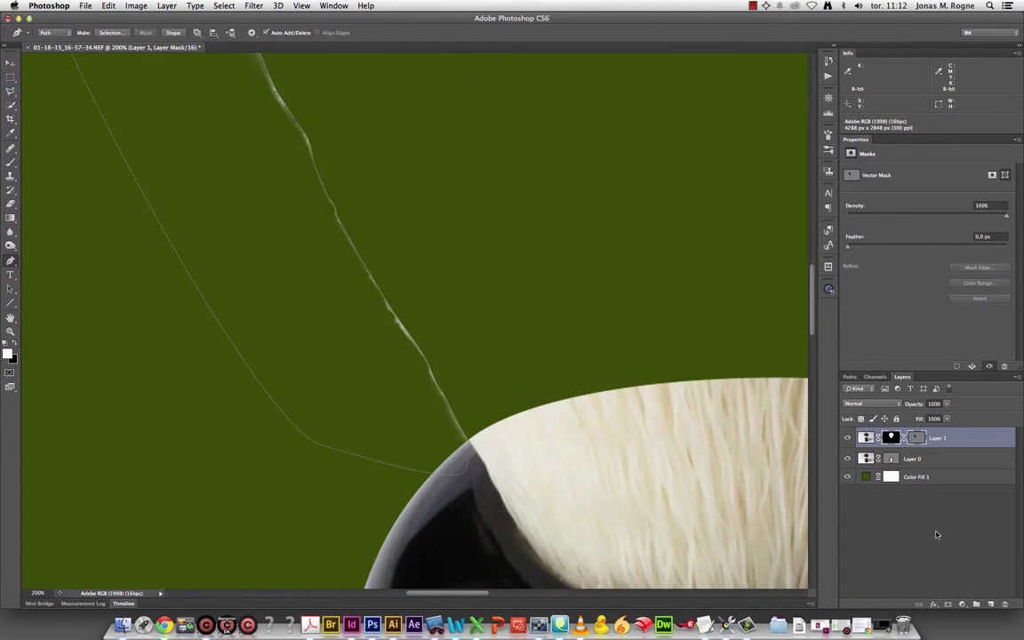
click(11, 290)
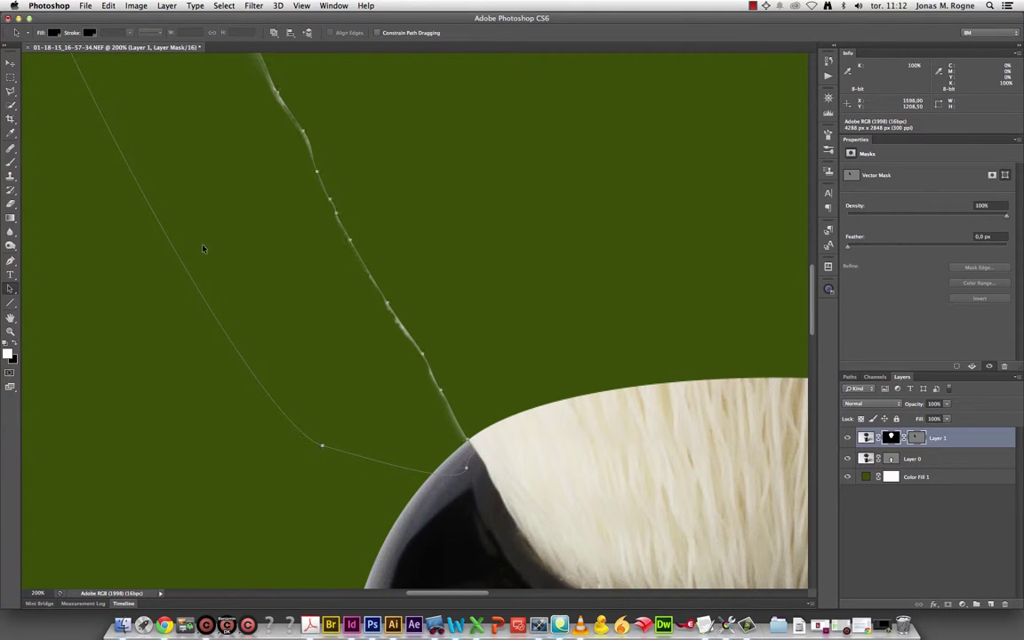
click(274, 32)
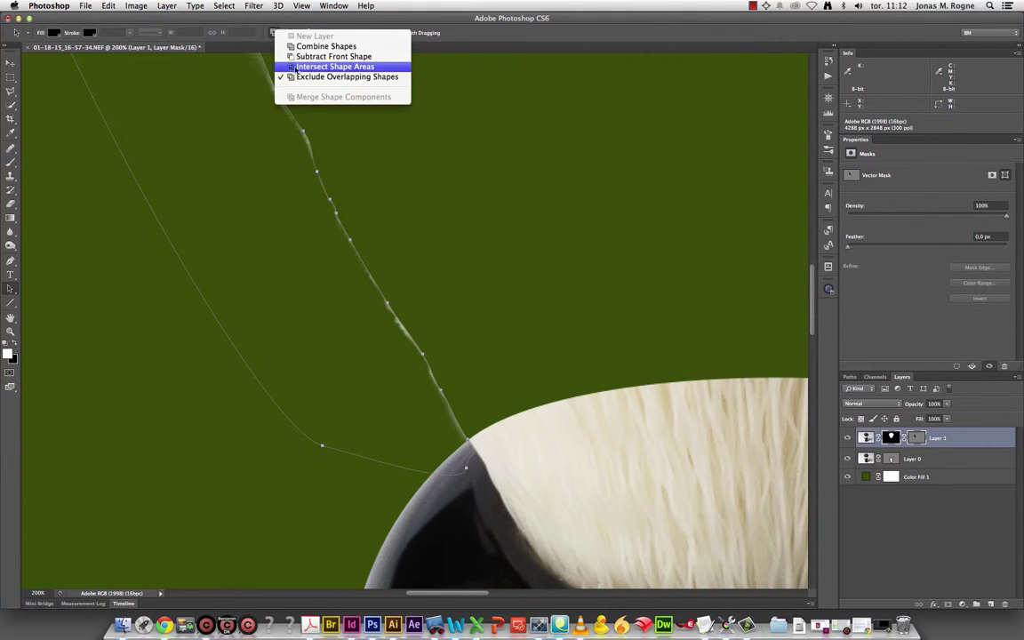
click(320, 56)
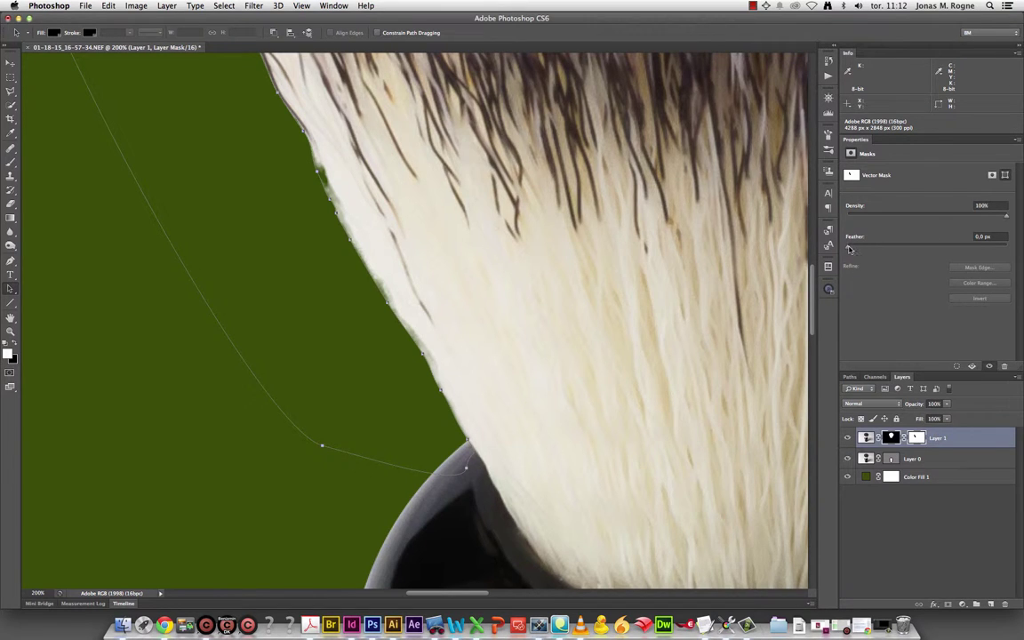
drag(849, 249, 851, 250)
Feather Layer 0's handle vector mask to 0.5 px, then target Layer 1's layer mask
click(897, 459)
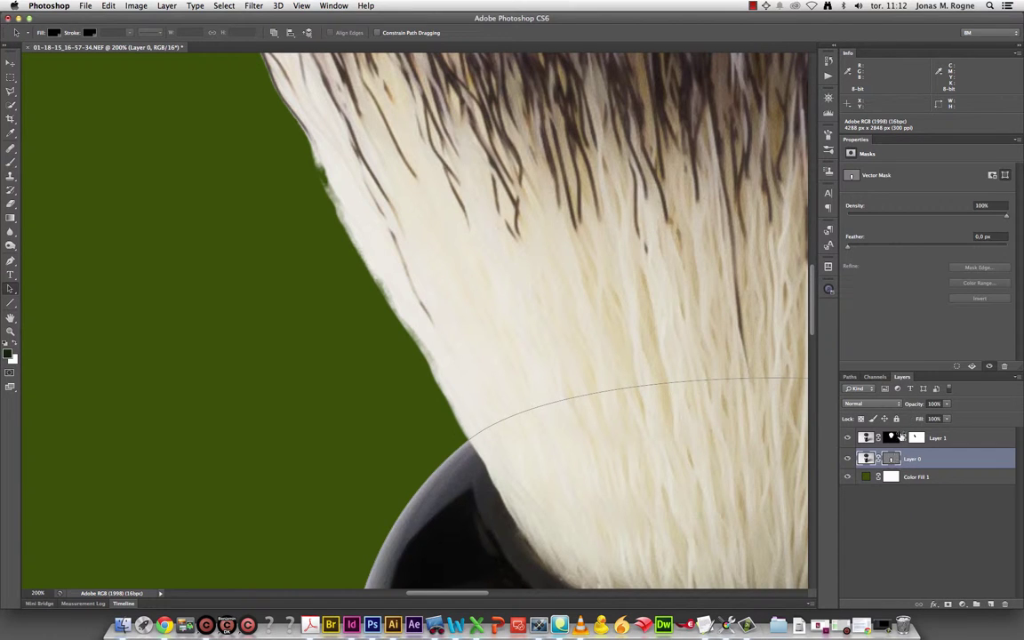
drag(846, 251, 852, 249)
click(893, 506)
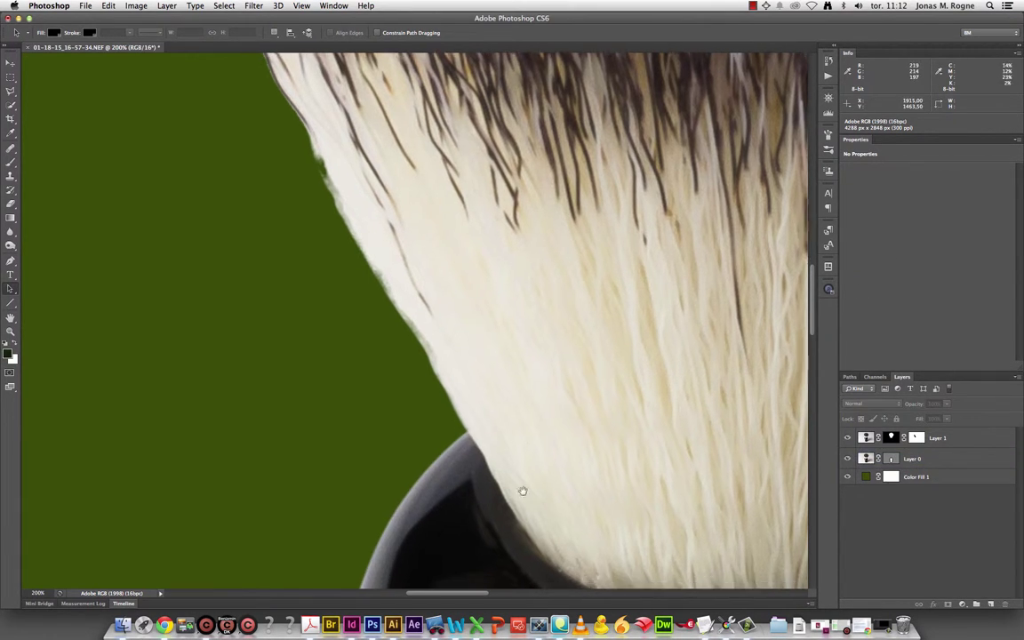
drag(520, 489, 541, 141)
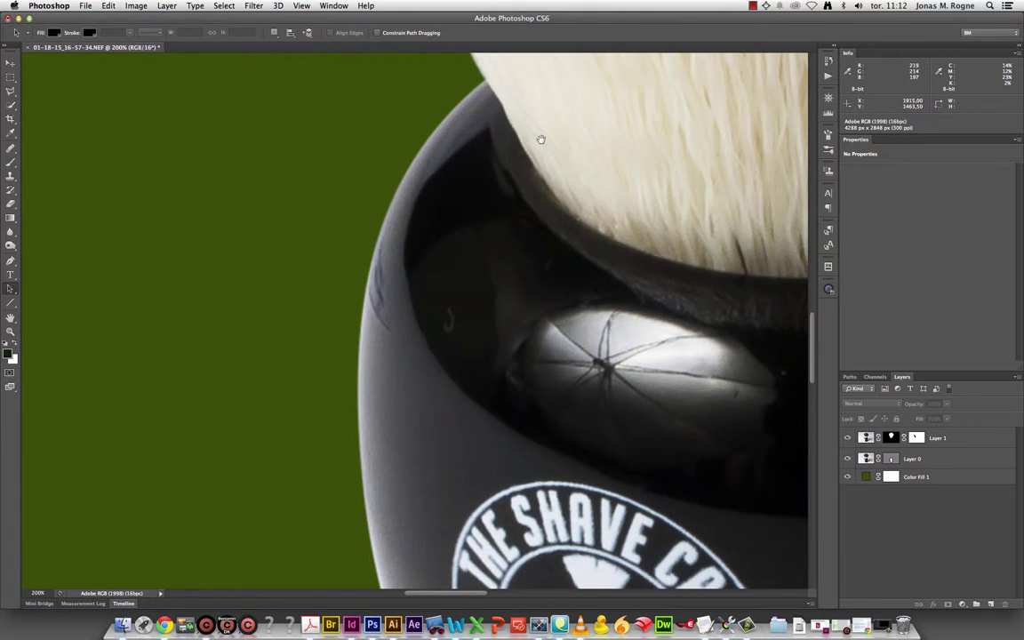
drag(640, 160, 548, 372)
mouse_move(399, 61)
mouse_down()
mouse_move(522, 305)
mouse_move(531, 368)
mouse_up()
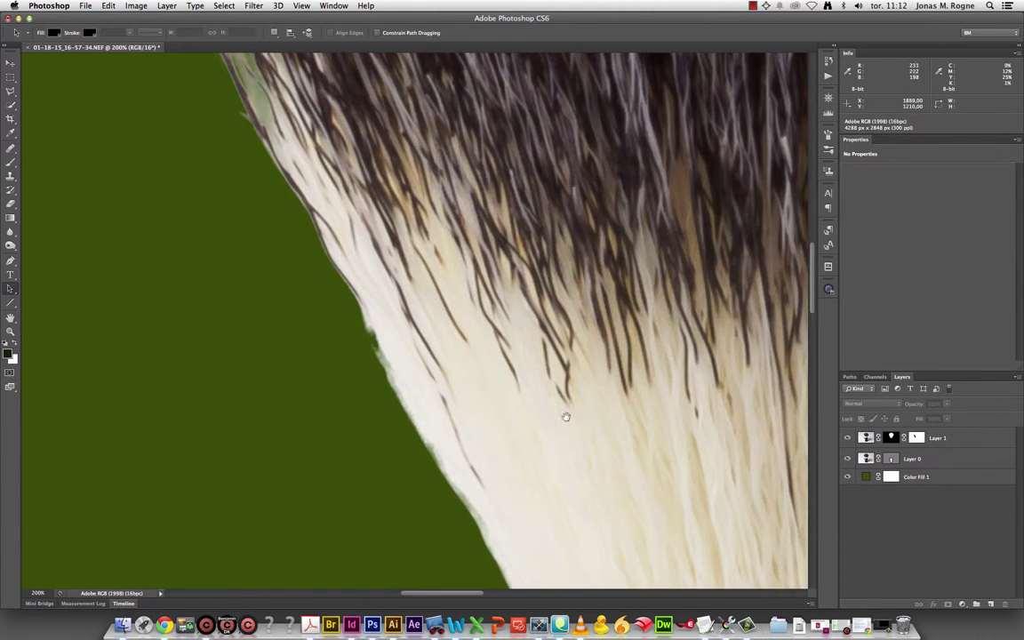
click(892, 439)
Paint Layer 1's mask with the Brush to clean the bristle edge
key(b)
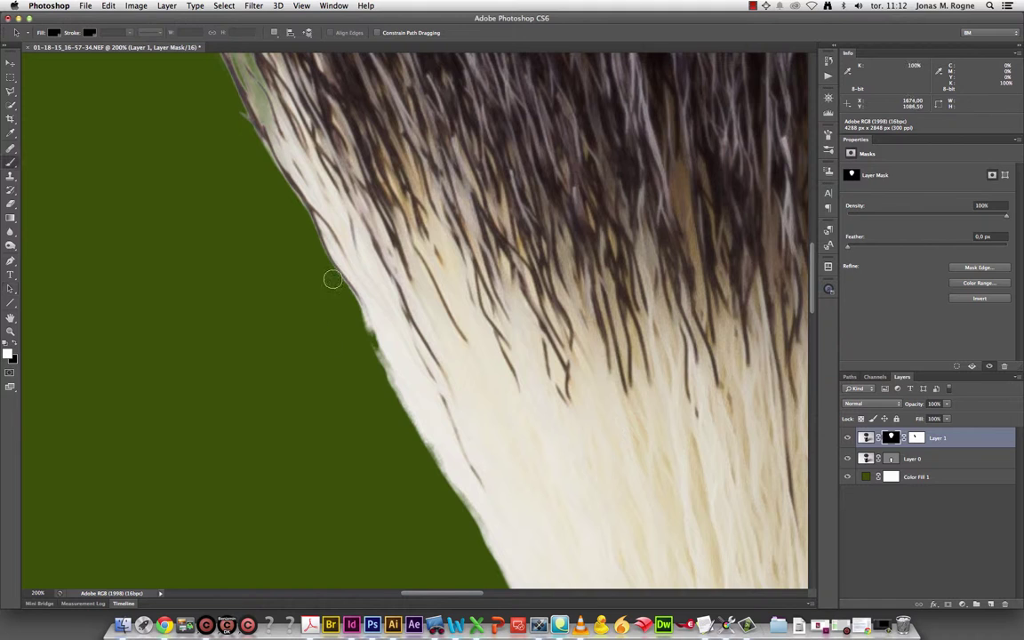
mouse_move(394, 374)
mouse_down()
mouse_move(354, 279)
mouse_move(457, 483)
mouse_up()
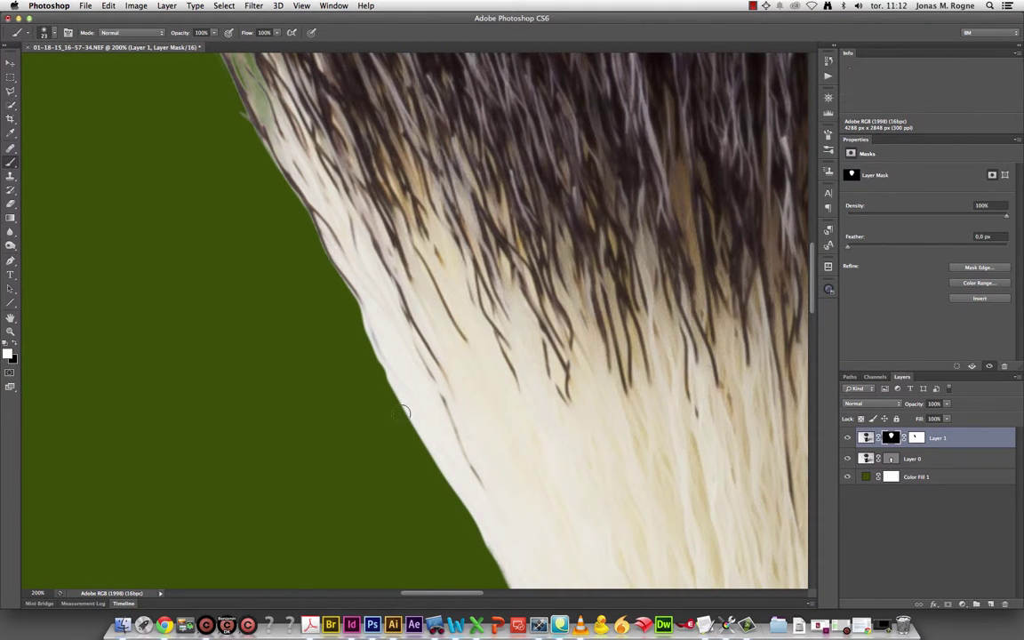
scroll(374, 291, down, 5)
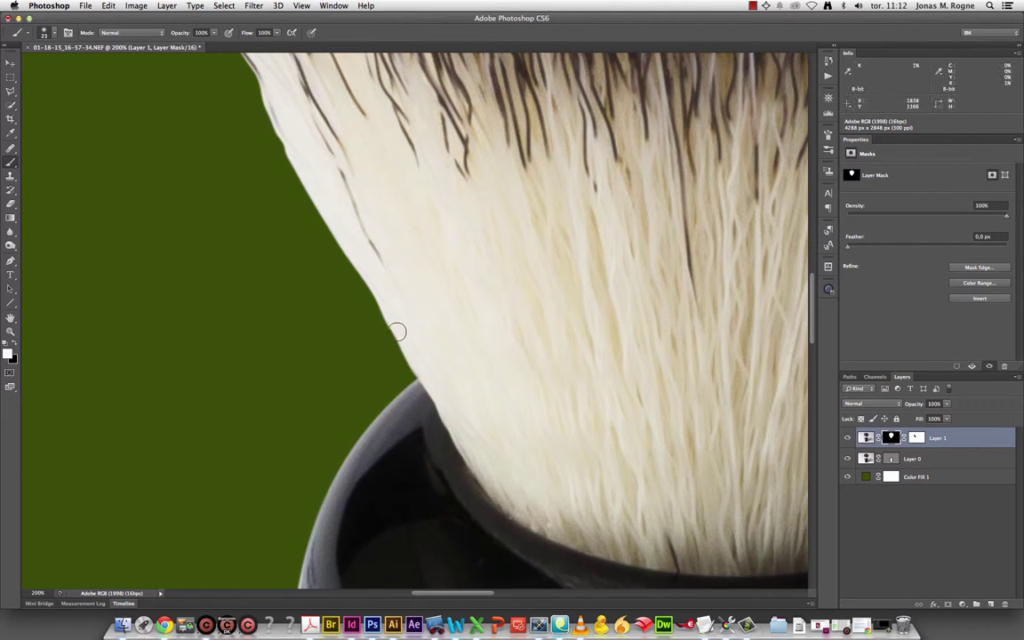
drag(287, 187, 441, 418)
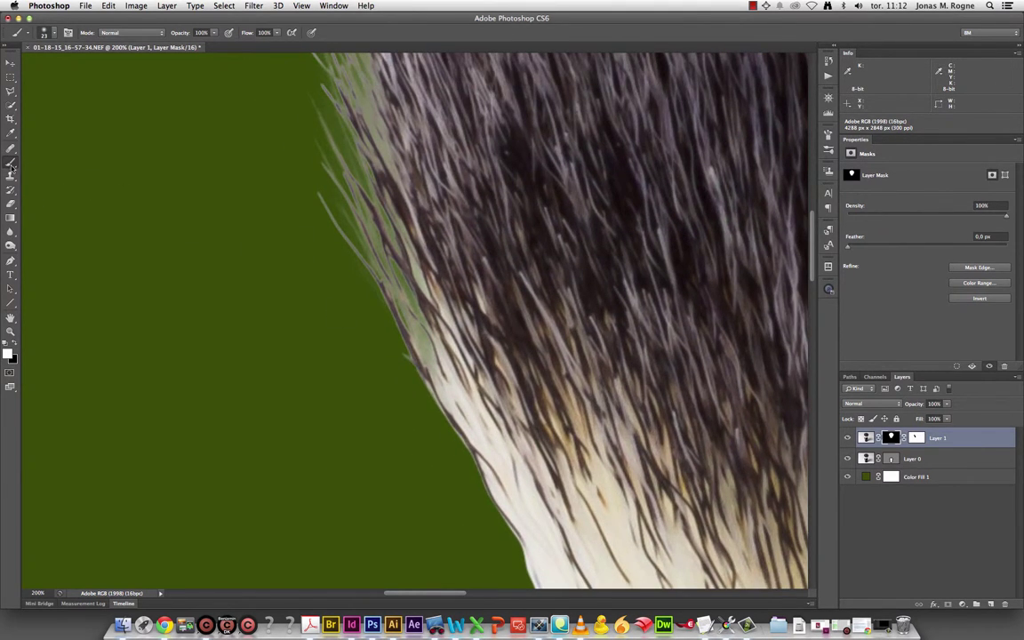
Work the Dodge tool (Shadows, 50%) along the bristle edge to reveal stray tips, then zoom out
click(9, 243)
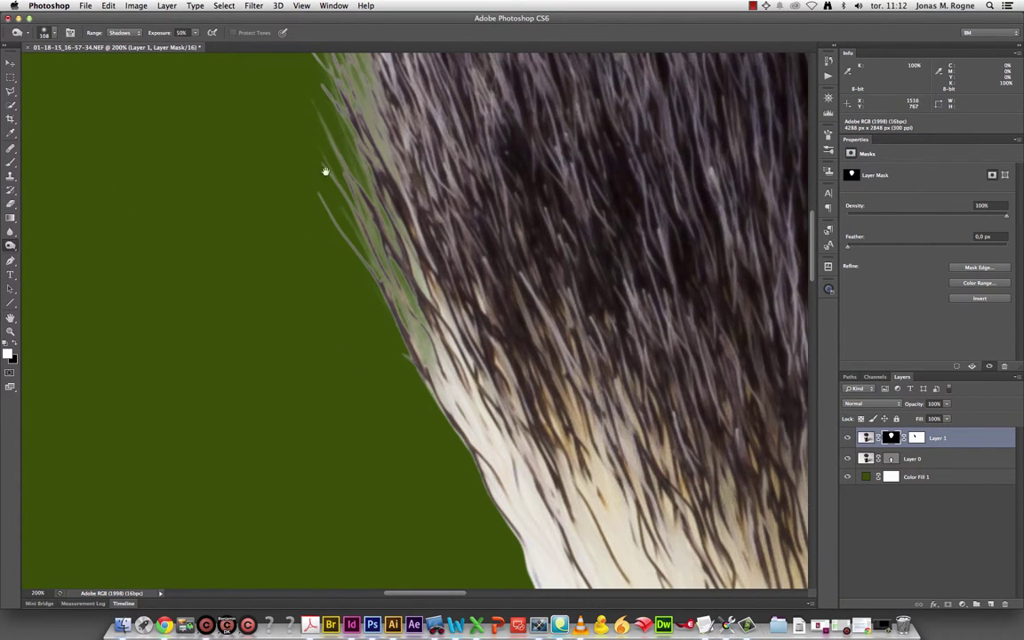
mouse_move(327, 171)
mouse_down()
mouse_move(424, 395)
mouse_move(361, 263)
mouse_up()
mouse_move(379, 212)
mouse_down()
mouse_move(365, 412)
mouse_move(384, 237)
mouse_up()
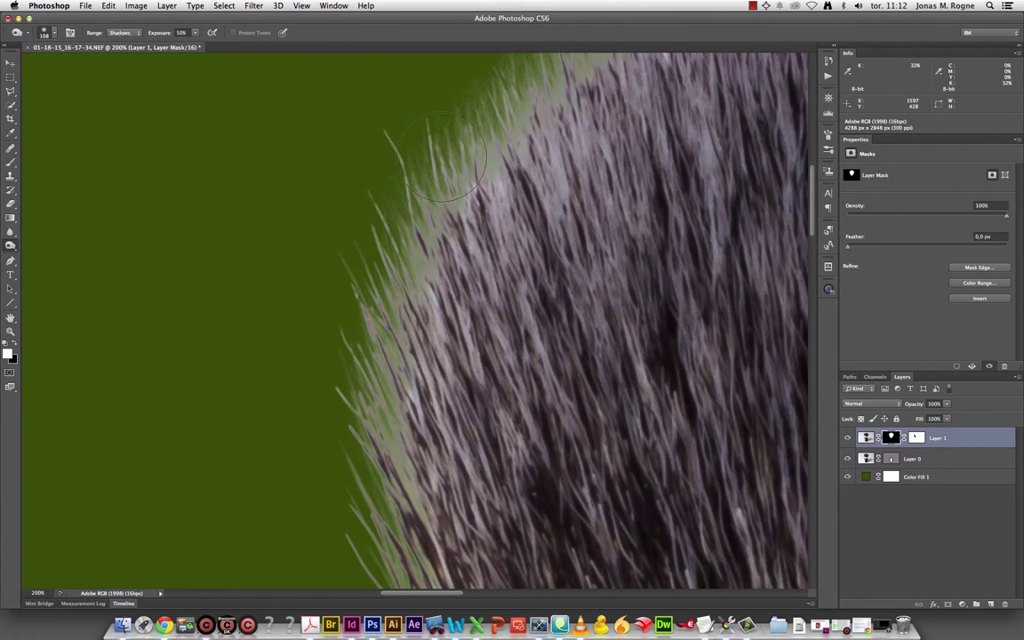
mouse_move(404, 287)
mouse_down()
mouse_move(404, 425)
mouse_move(391, 479)
mouse_up()
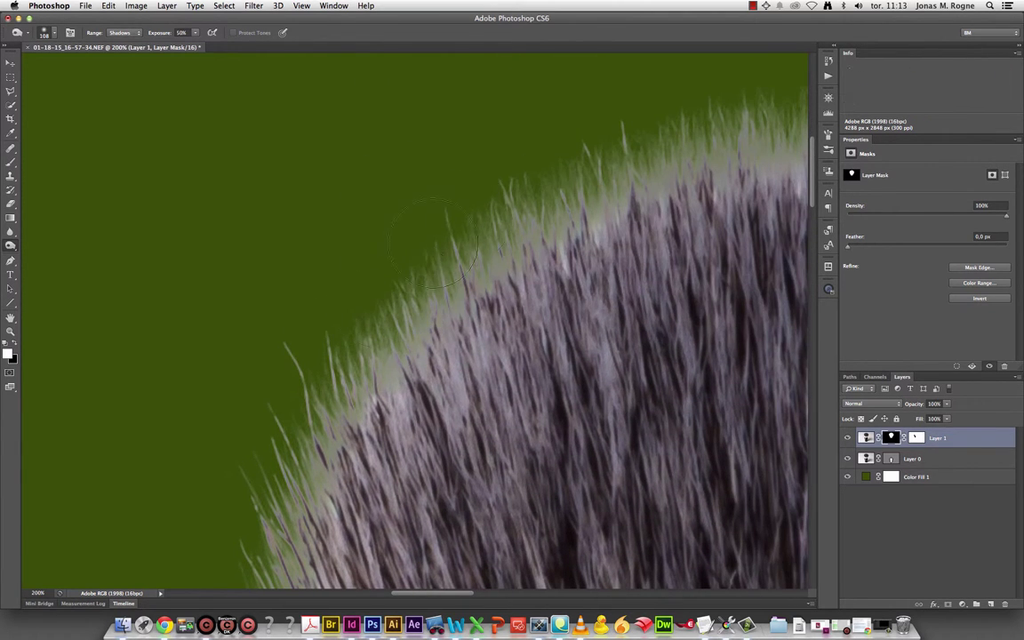
mouse_move(576, 202)
mouse_down()
mouse_move(427, 333)
mouse_move(355, 240)
mouse_up()
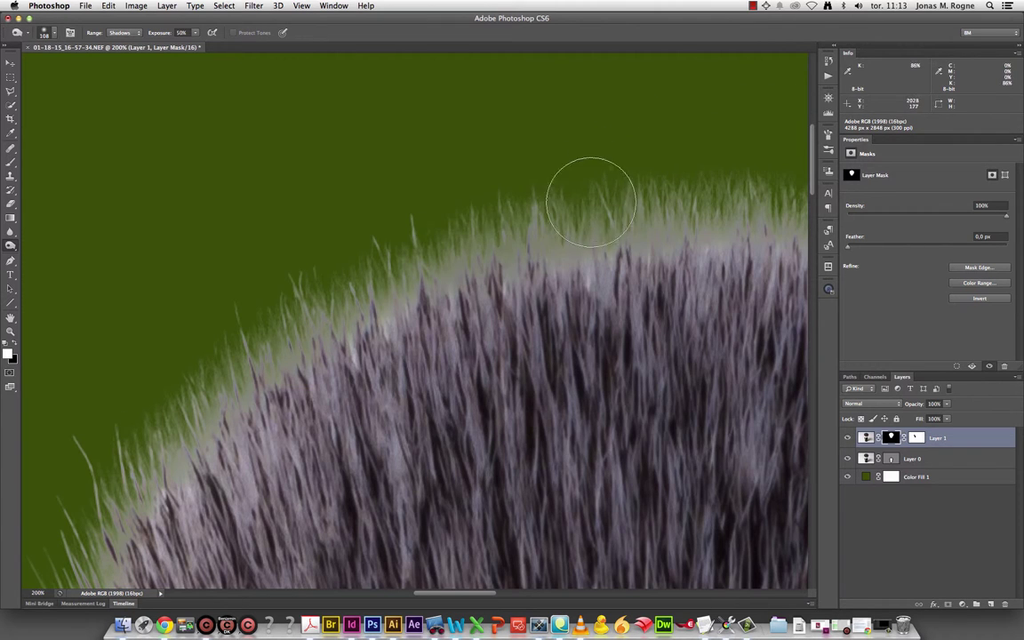
mouse_move(708, 279)
mouse_down()
mouse_move(327, 269)
mouse_move(328, 244)
mouse_up()
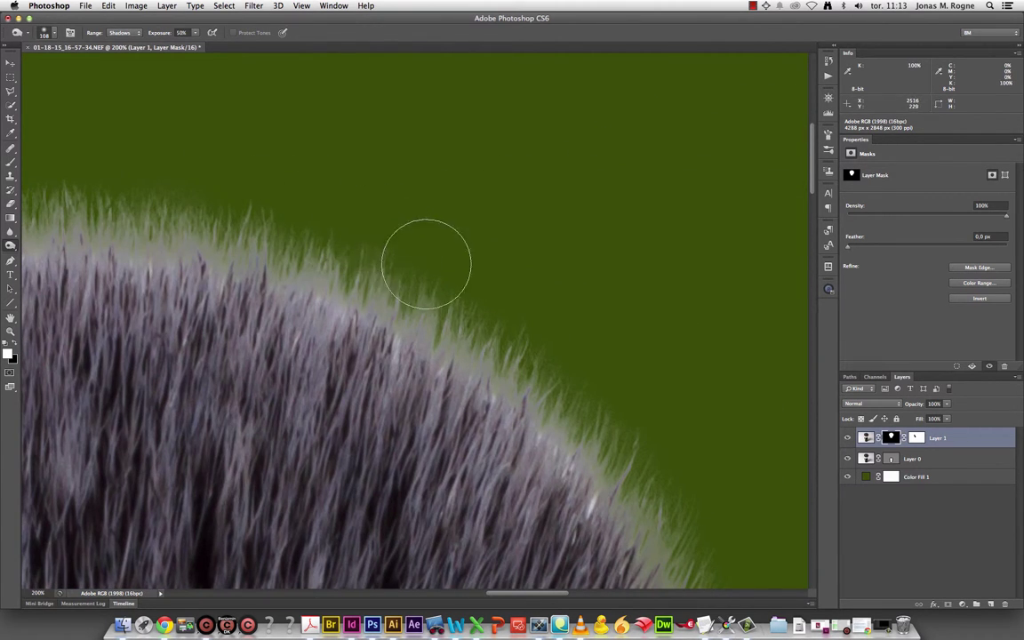
drag(686, 484, 434, 279)
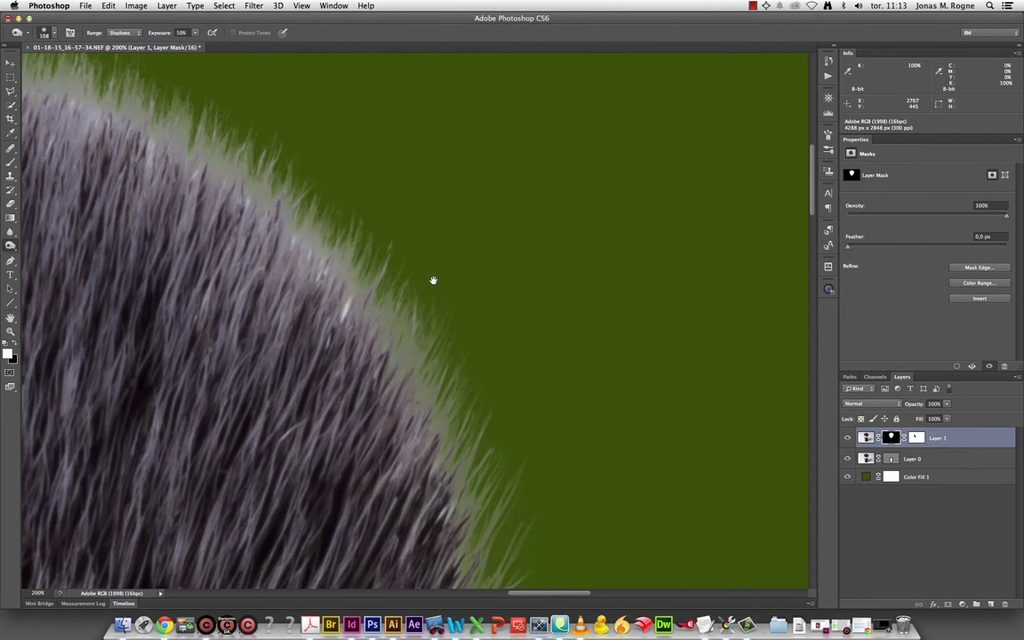
drag(553, 468, 429, 256)
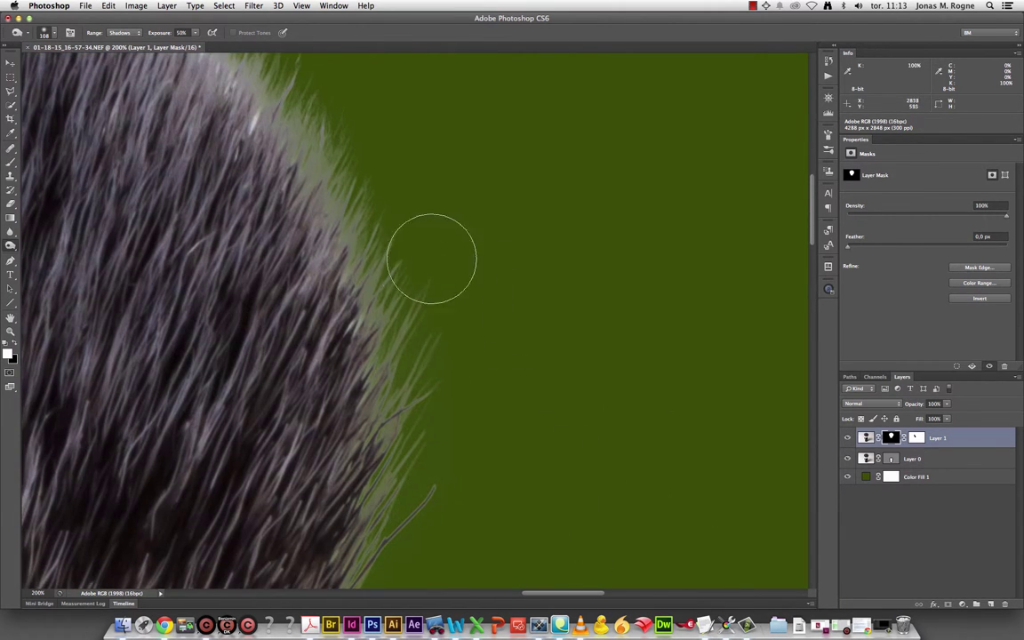
drag(466, 504, 459, 329)
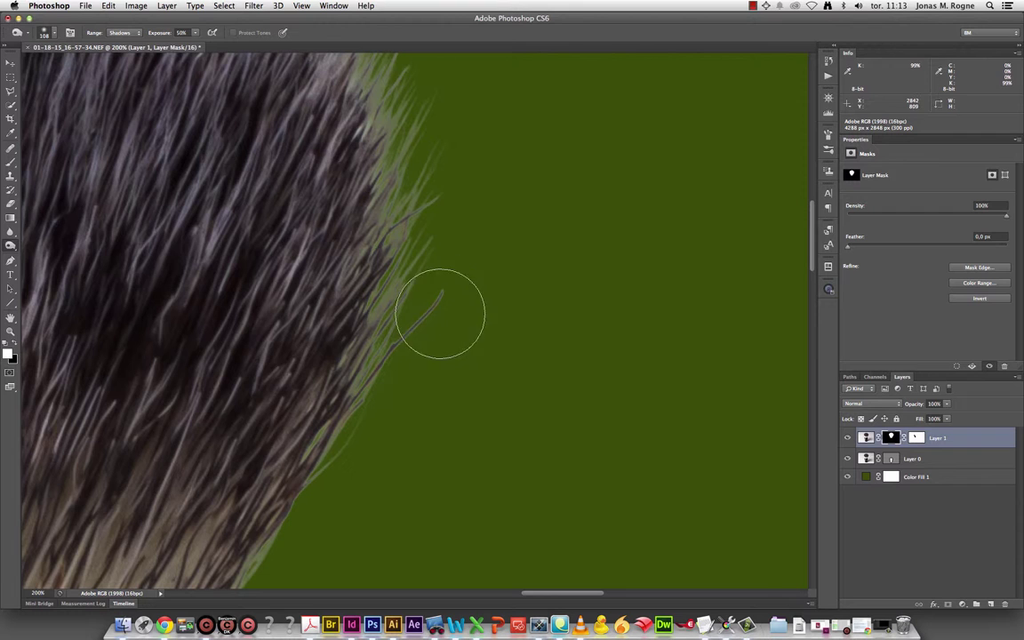
mouse_move(396, 495)
mouse_down()
mouse_move(407, 256)
mouse_move(549, 240)
mouse_up()
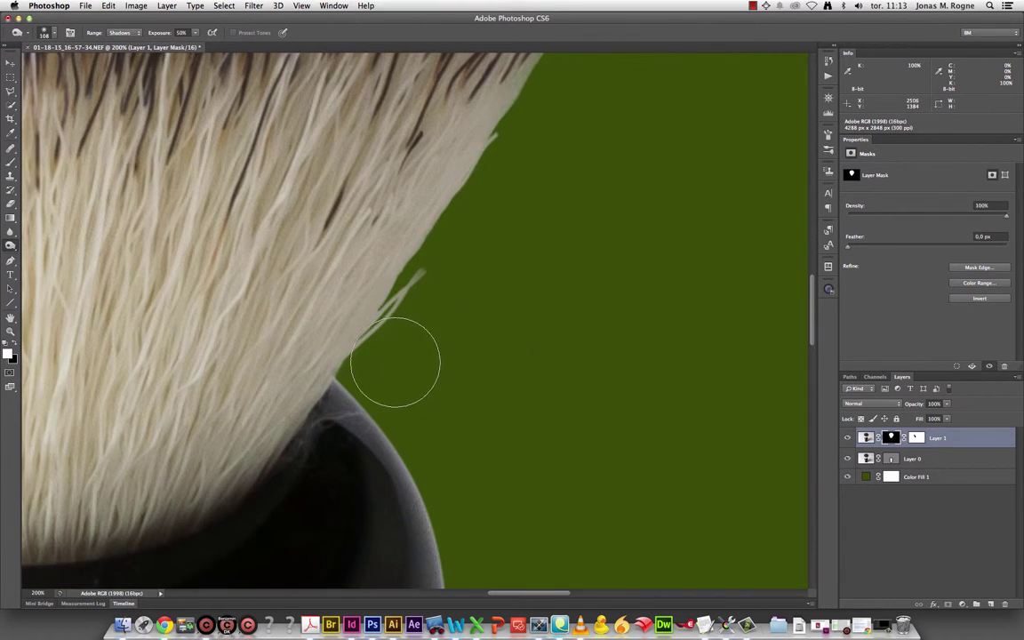
key(super+minus)
key(super+minus)
key(super+minus)
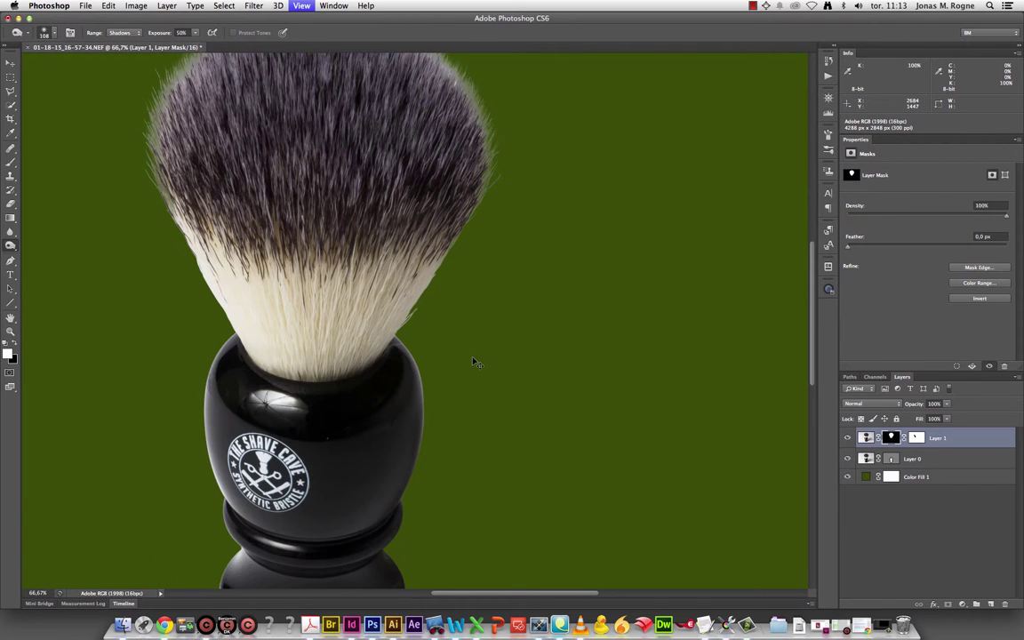
Duplicate Layer 1, rasterize the copy's vector mask, invert it, and clip the copy to Layer 1
drag(475, 345, 530, 448)
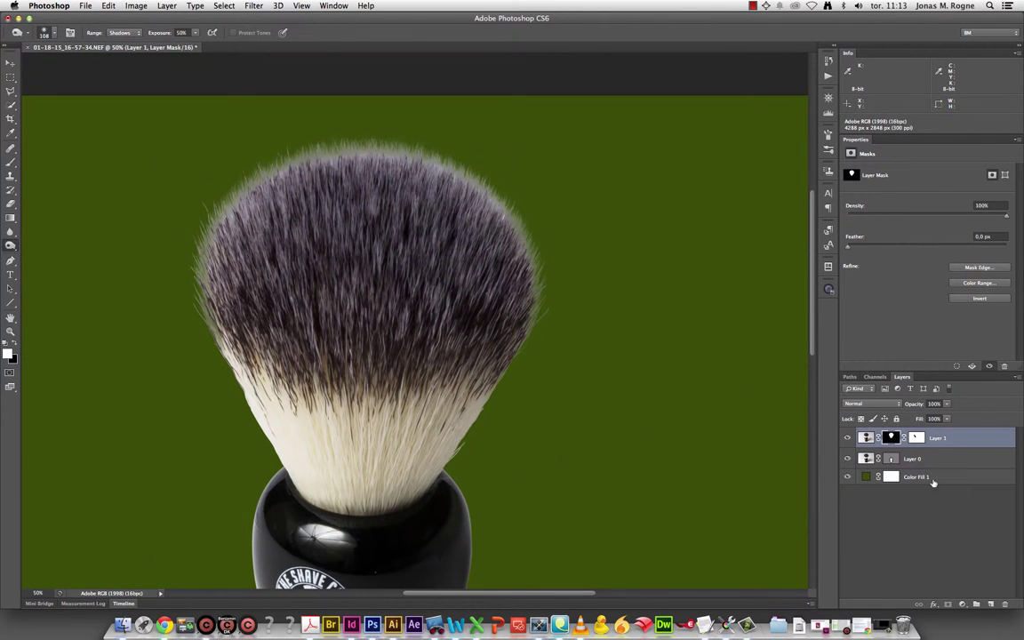
key(super+j)
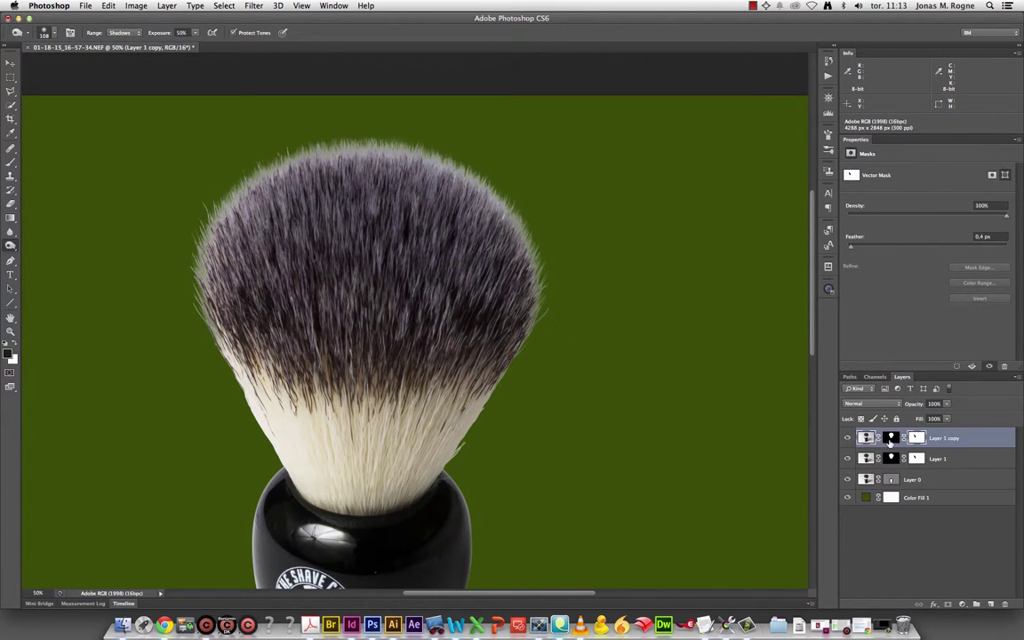
drag(919, 438, 997, 604)
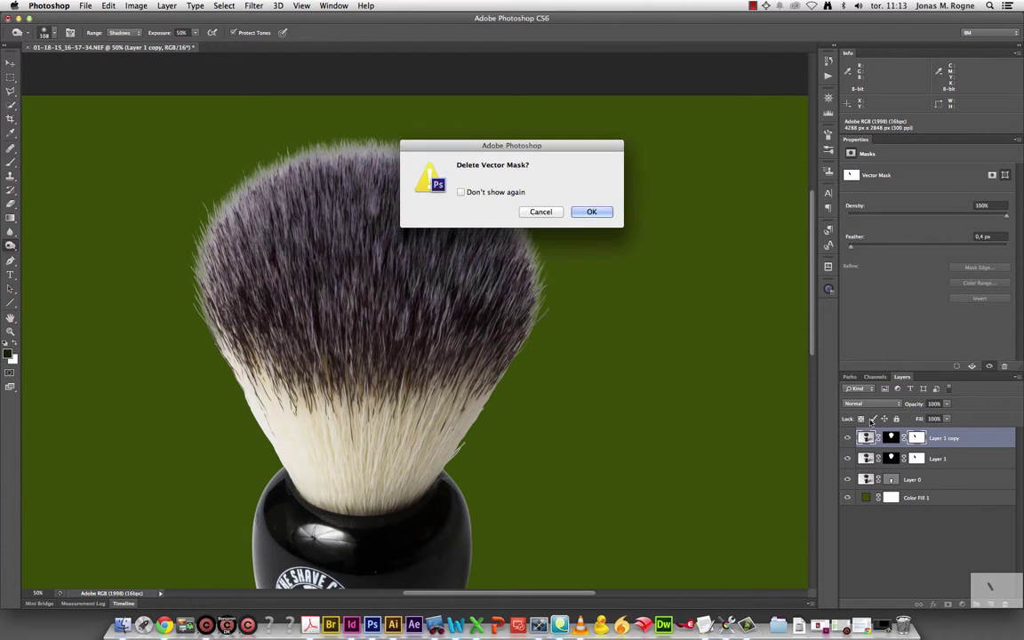
click(589, 211)
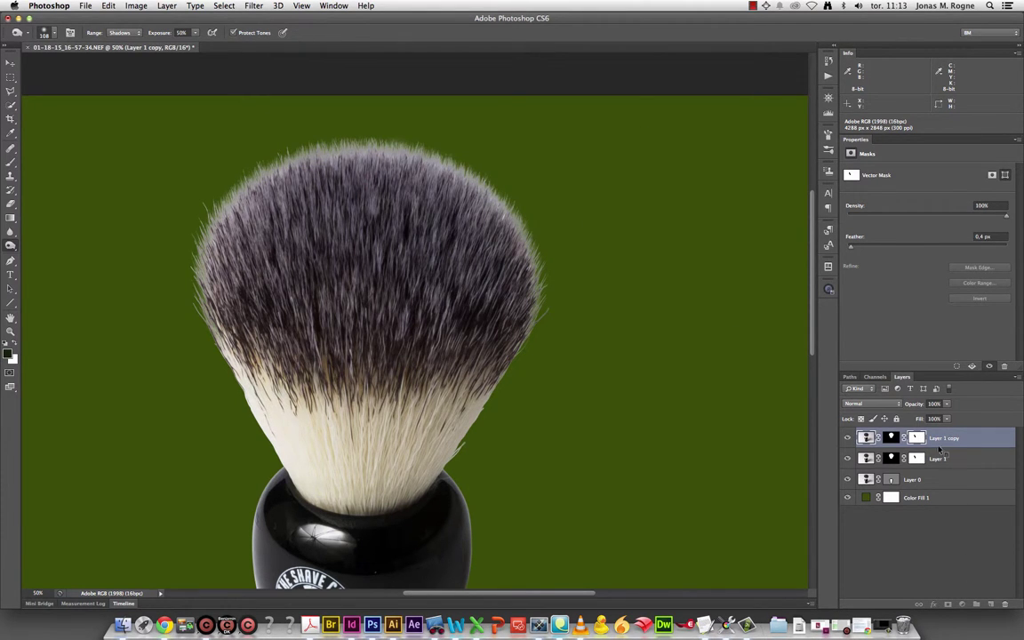
super+click(916, 438)
right_click(918, 438)
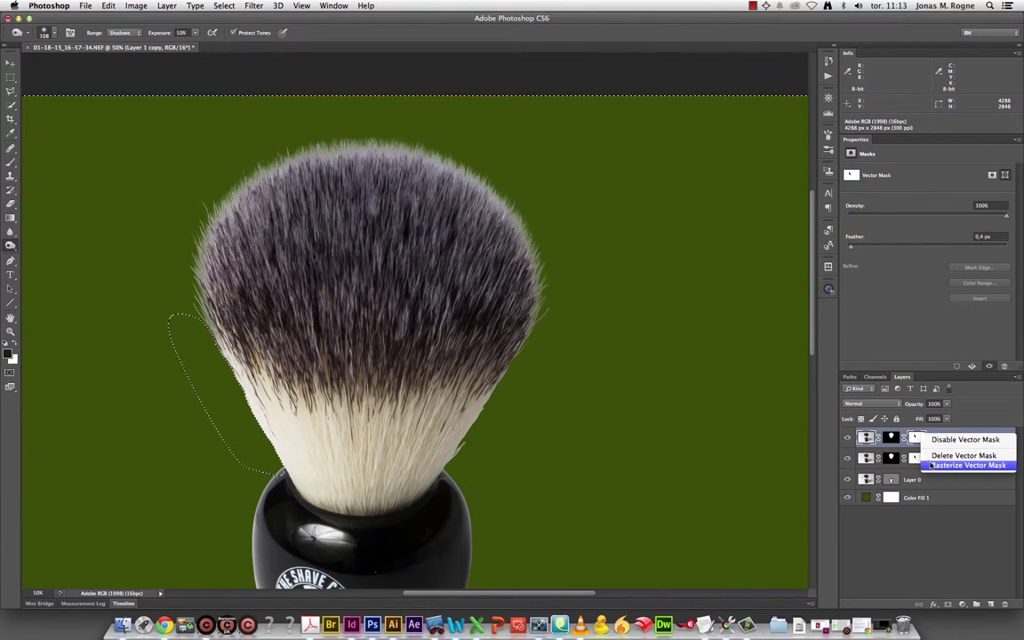
click(919, 465)
key(super+d)
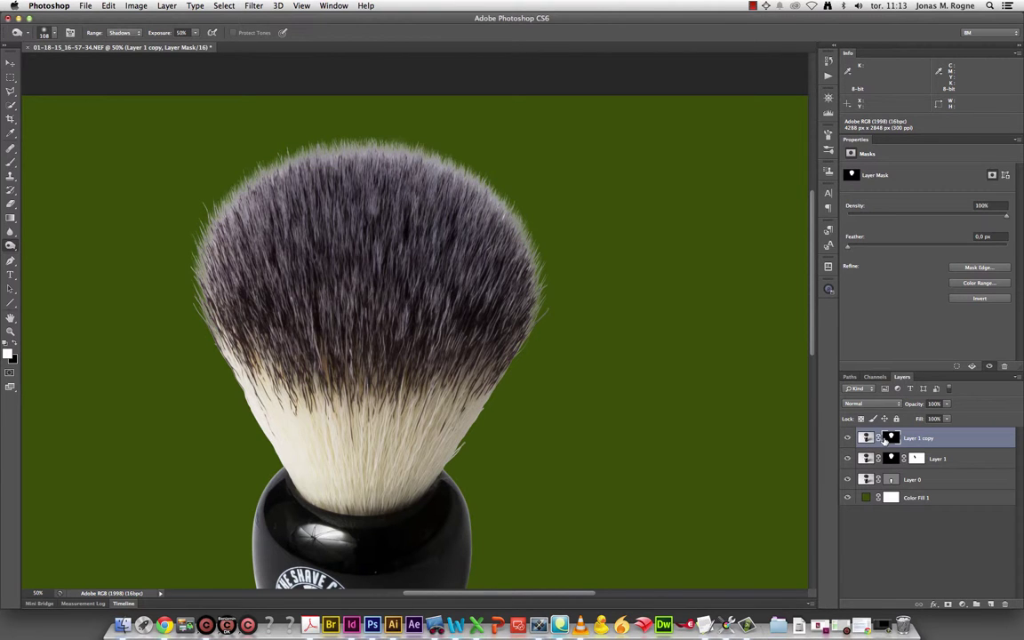
key(super+i)
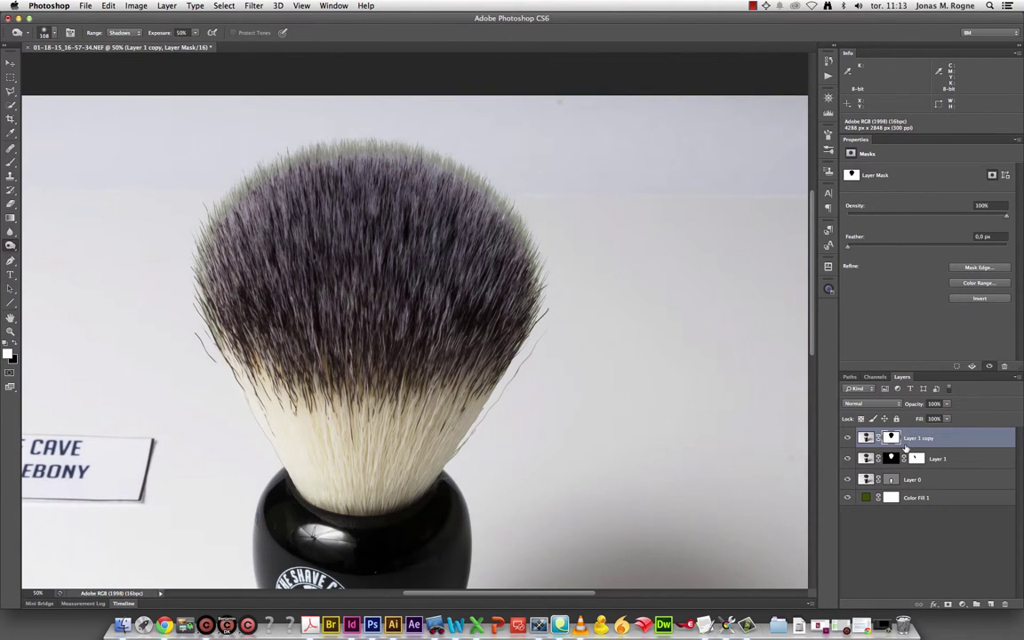
alt+click(908, 446)
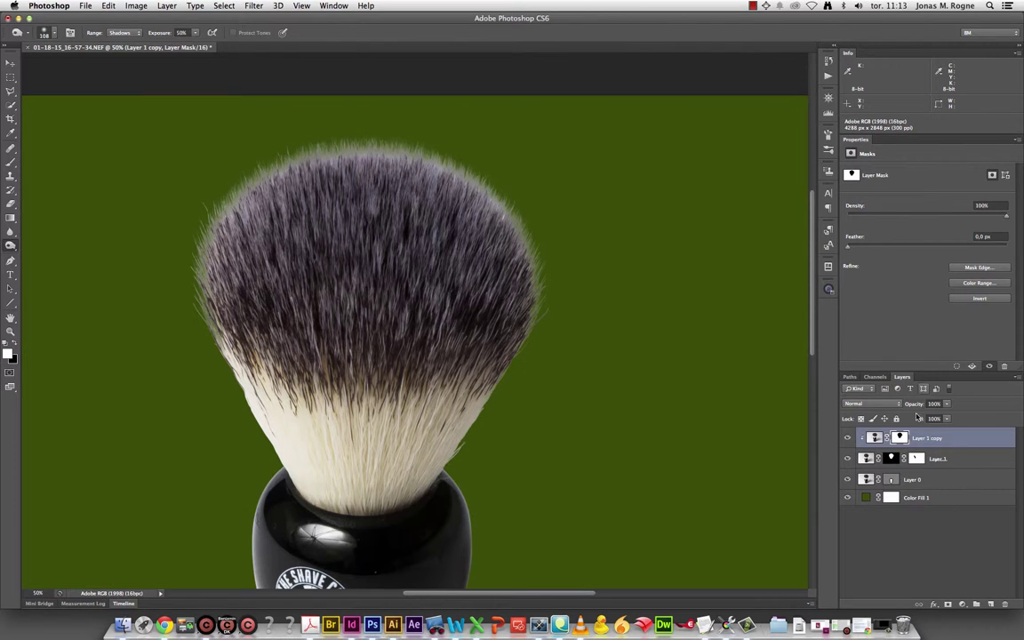
Refine Layer 1 copy's mask on a red overlay with 7.6 px Feather and Shift Edge +76
click(962, 268)
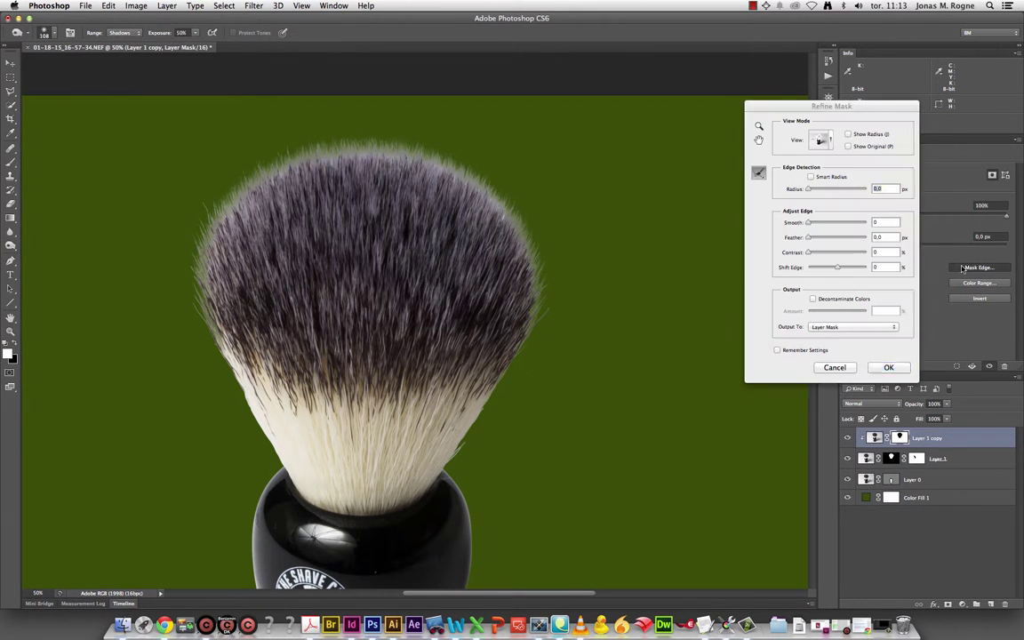
click(829, 140)
click(795, 187)
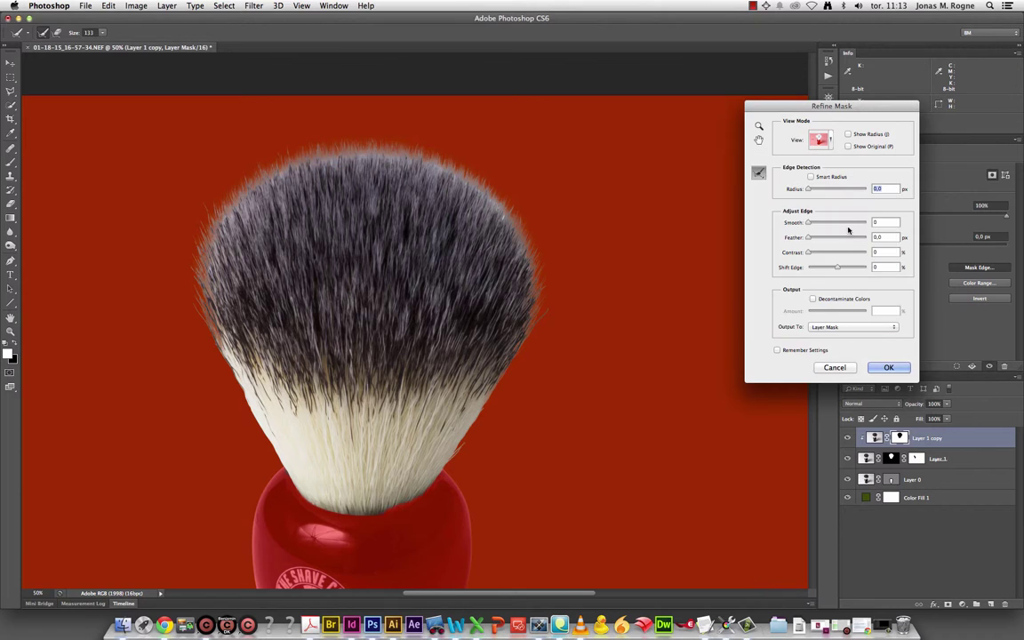
drag(833, 268, 805, 268)
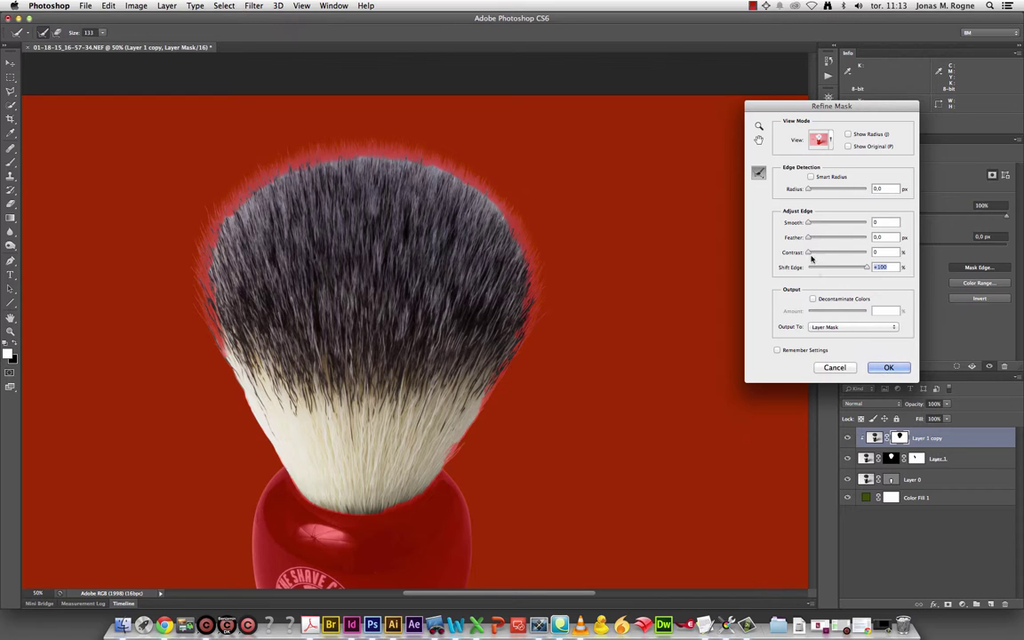
drag(810, 237, 827, 238)
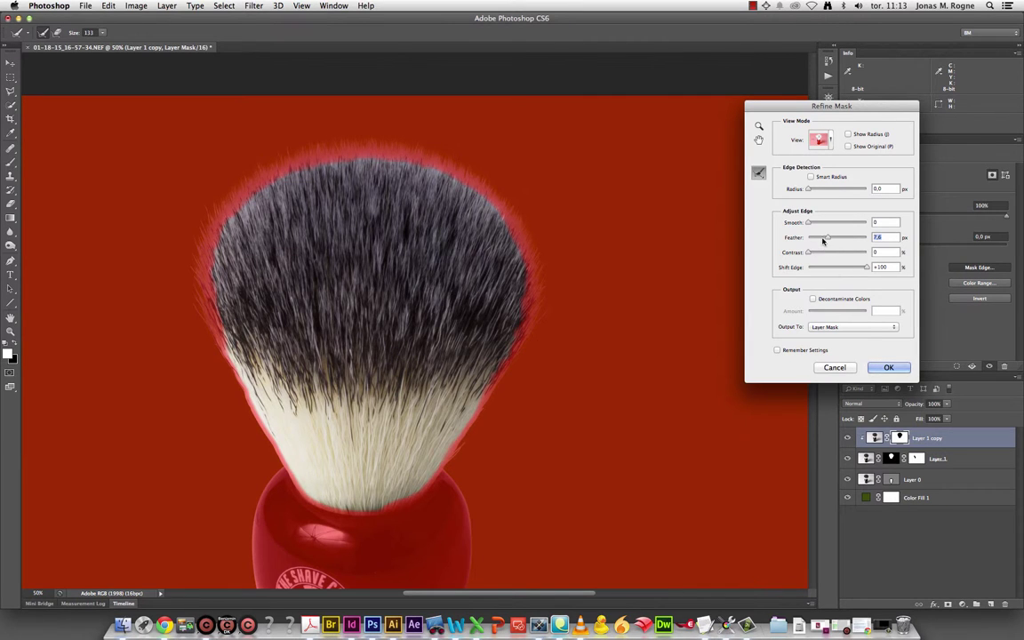
click(859, 265)
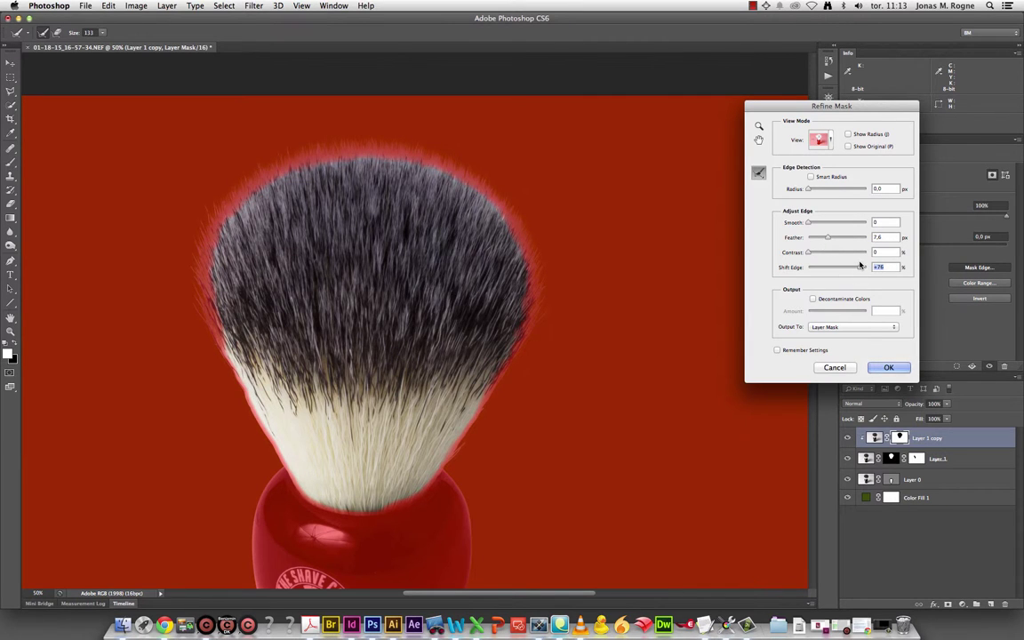
click(889, 366)
Clone Stamp over stray hairs near the bristle top on Layer 1 copy's pixels
click(874, 437)
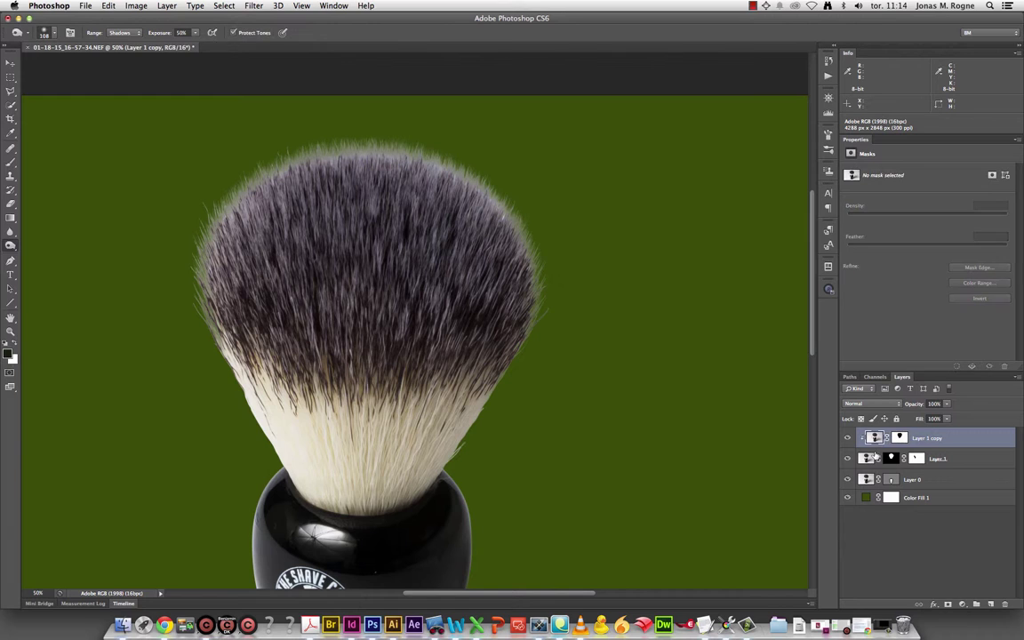
click(12, 175)
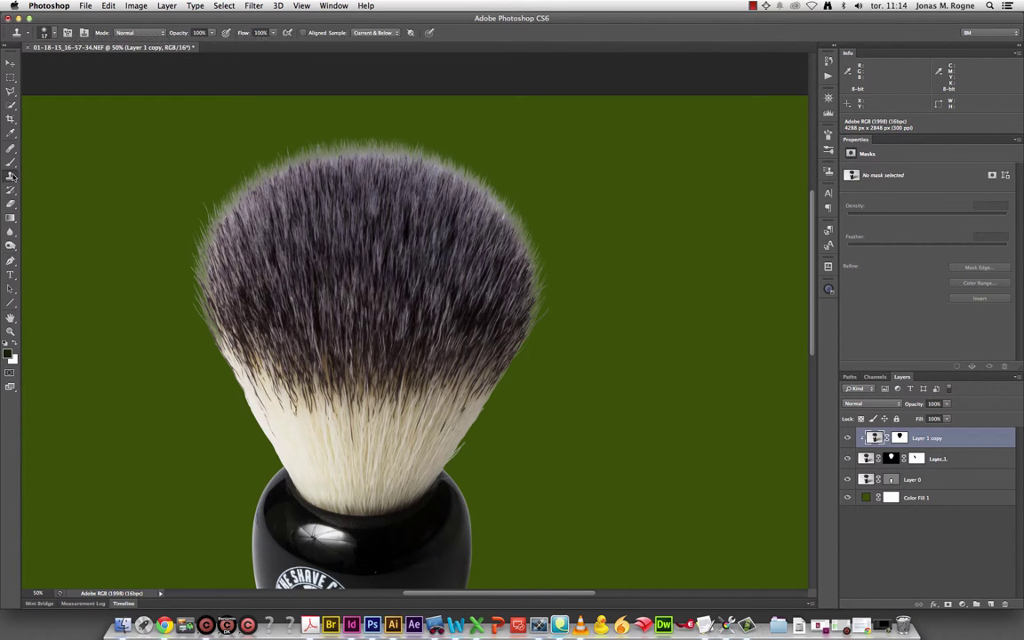
right_click(320, 206)
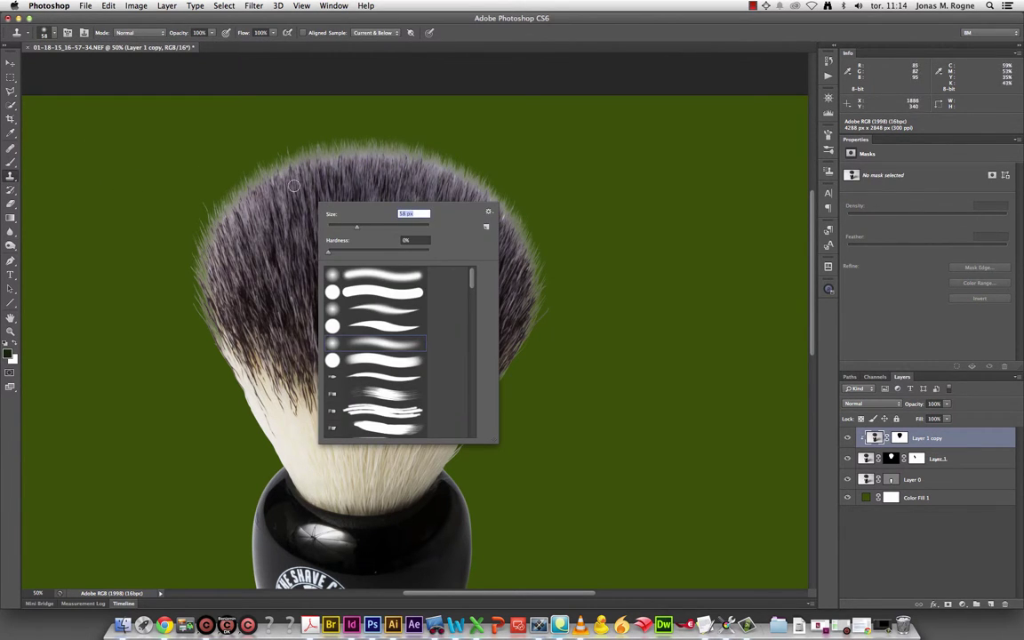
key(Escape)
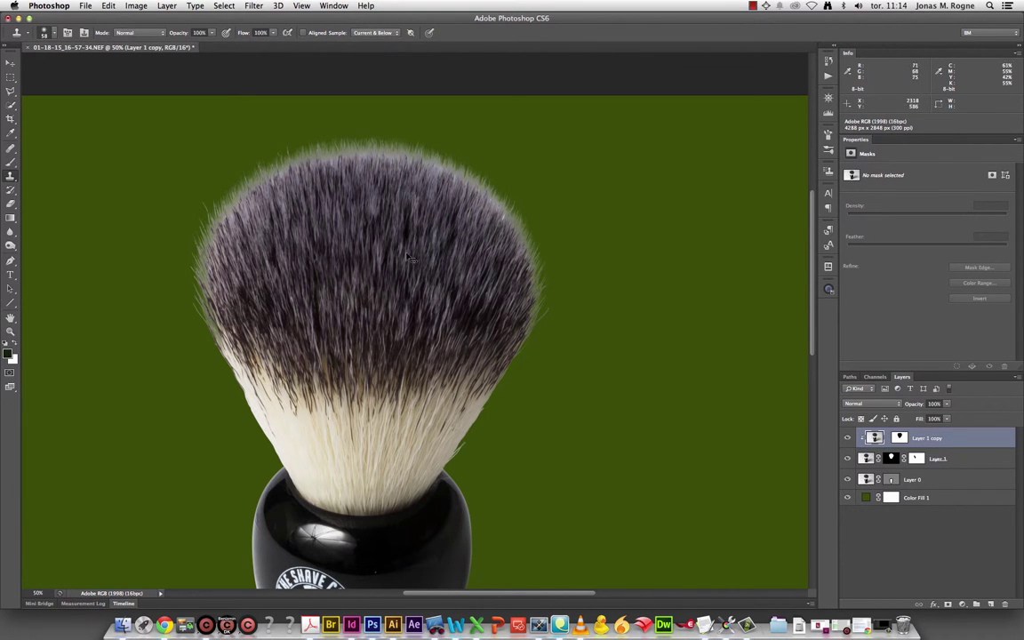
drag(429, 301, 424, 281)
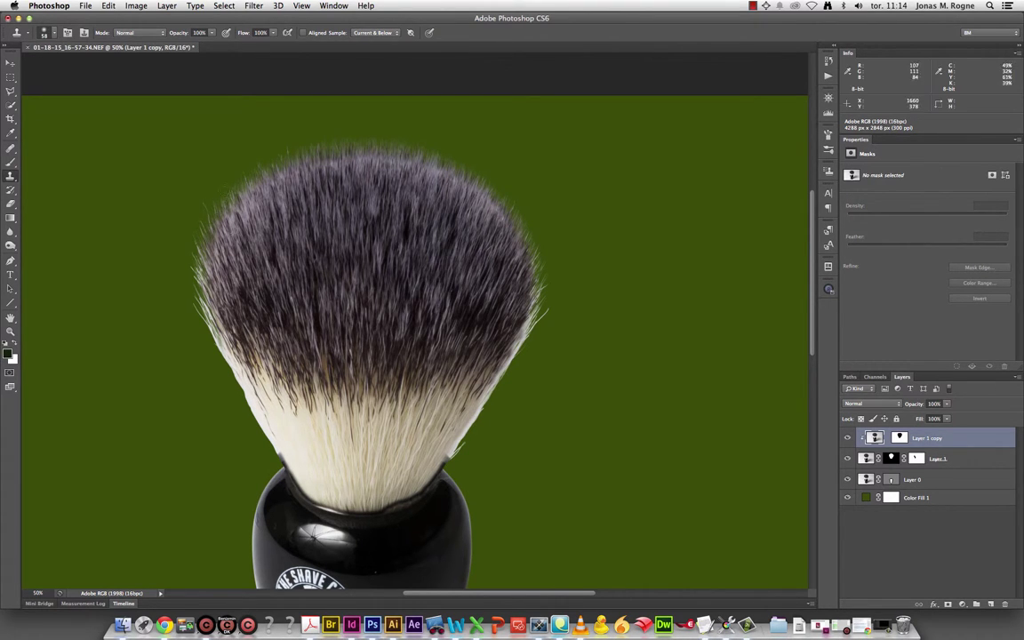
Enlarge the clone brush to 85 px and clone away light hairs on the right edge
right_click(218, 183)
drag(296, 270, 307, 265)
key(Return)
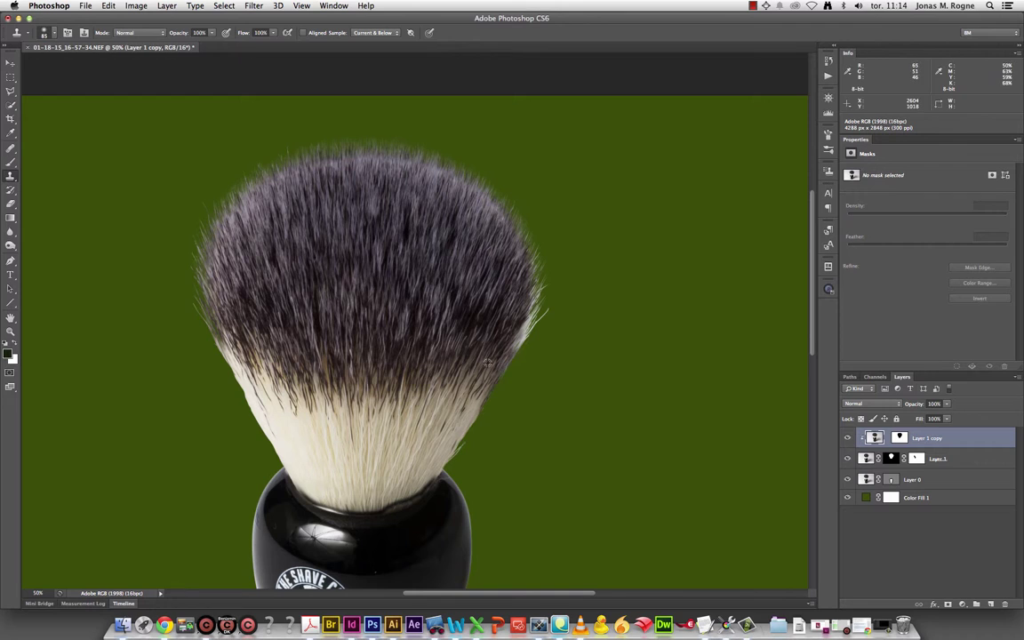
mouse_move(507, 366)
mouse_down()
mouse_move(545, 308)
mouse_move(530, 311)
mouse_move(540, 277)
mouse_up()
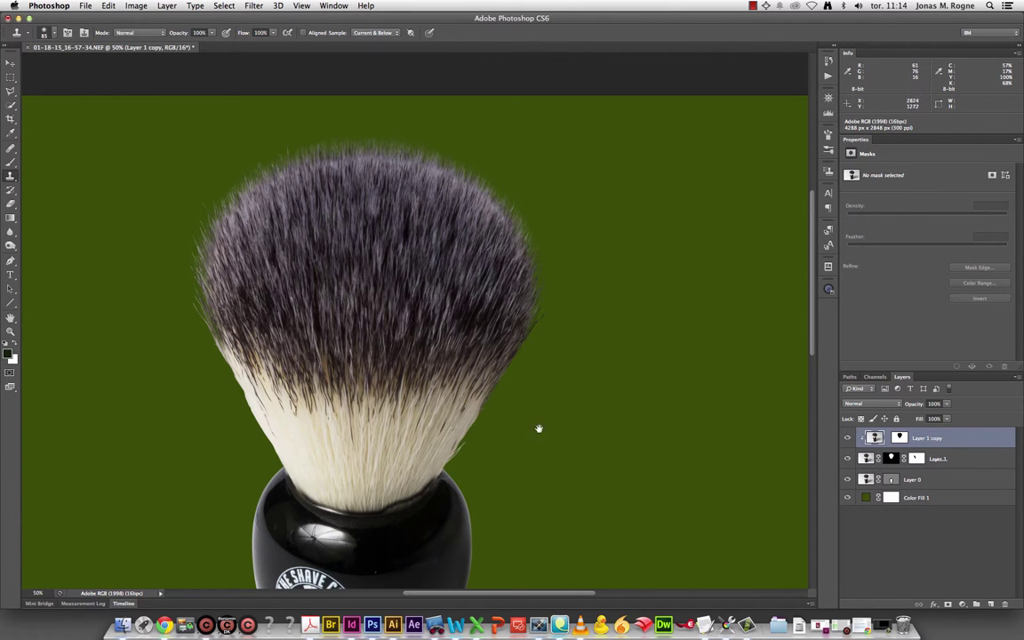
drag(538, 429, 608, 387)
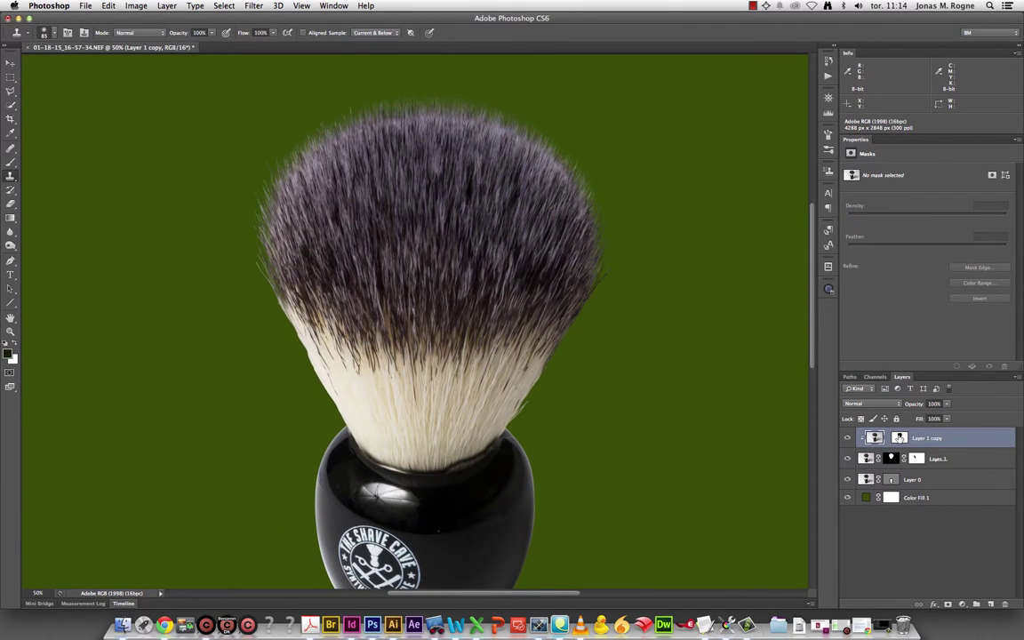
Draw a black gradient on Layer 1 copy's mask fading it toward the handle
click(891, 439)
click(846, 439)
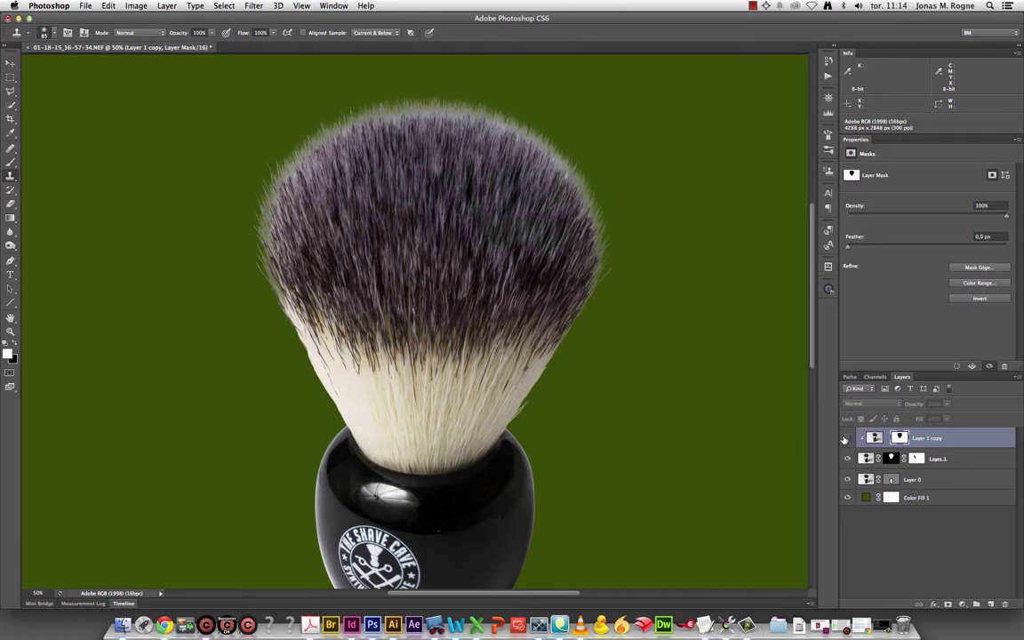
click(846, 438)
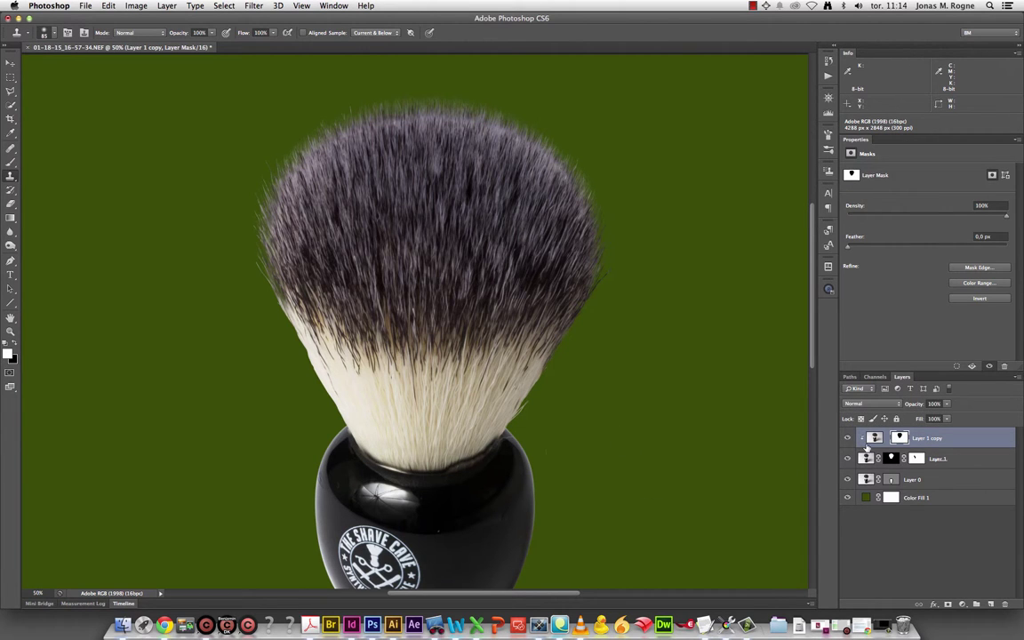
key(g)
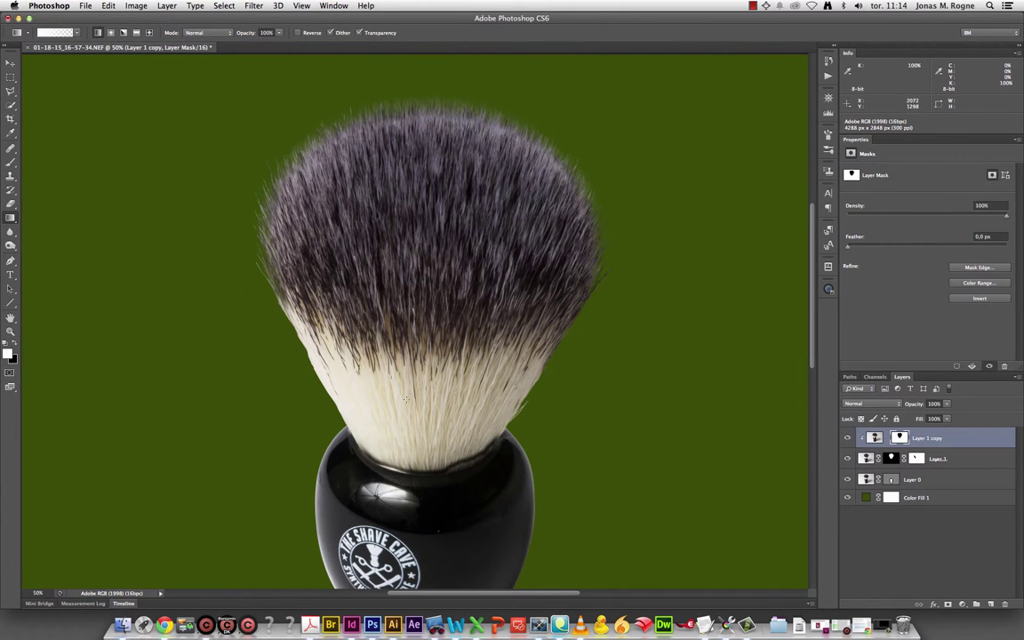
key(x)
drag(405, 405, 404, 352)
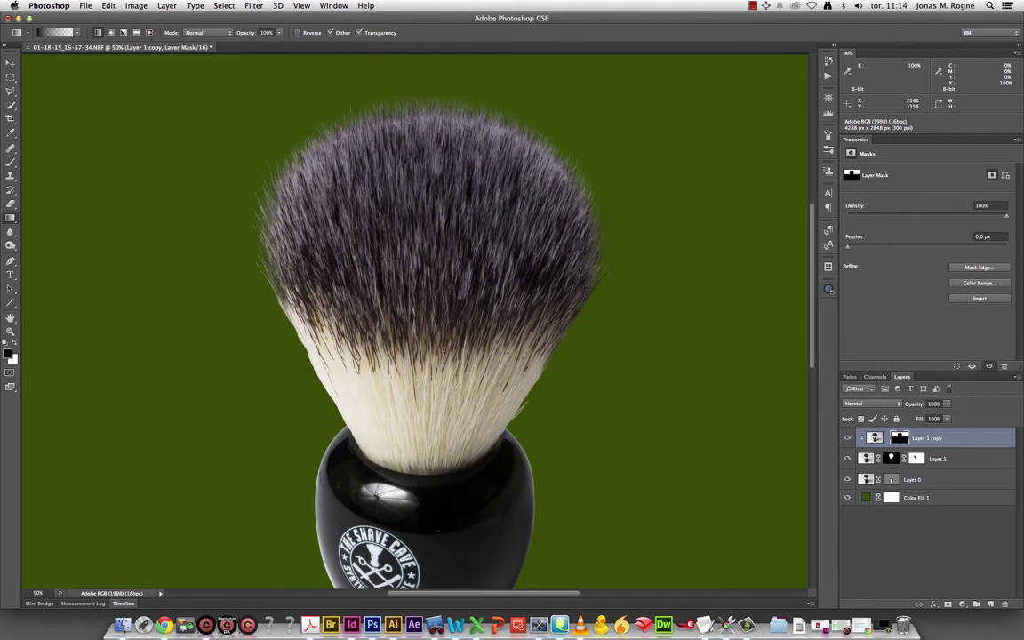
click(846, 437)
click(846, 437)
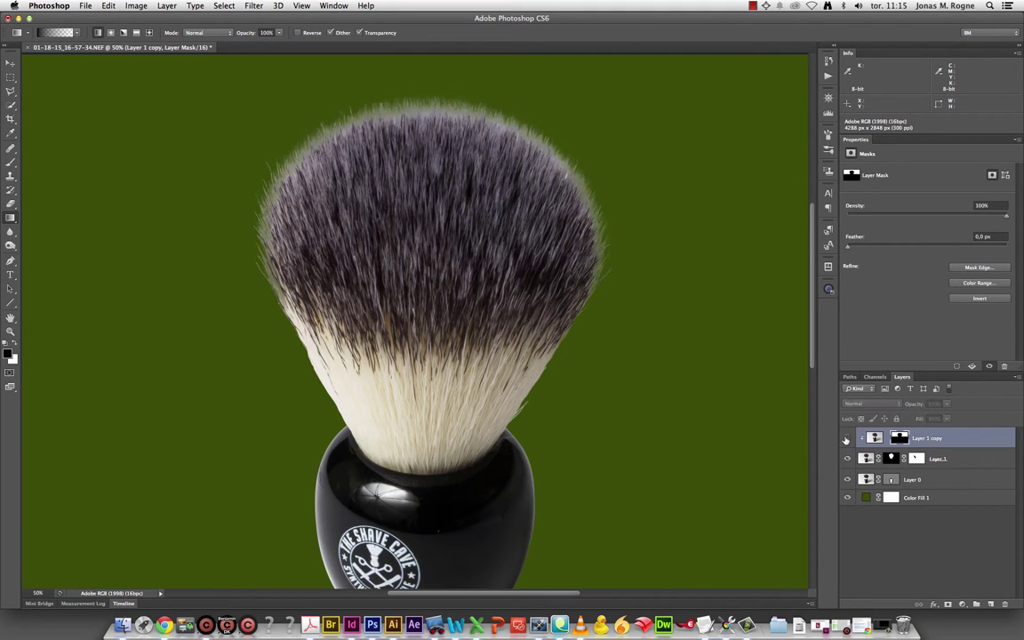
Raise the mask's Feather to 31.8 px, comparing the softened edge by toggling visibility
click(876, 437)
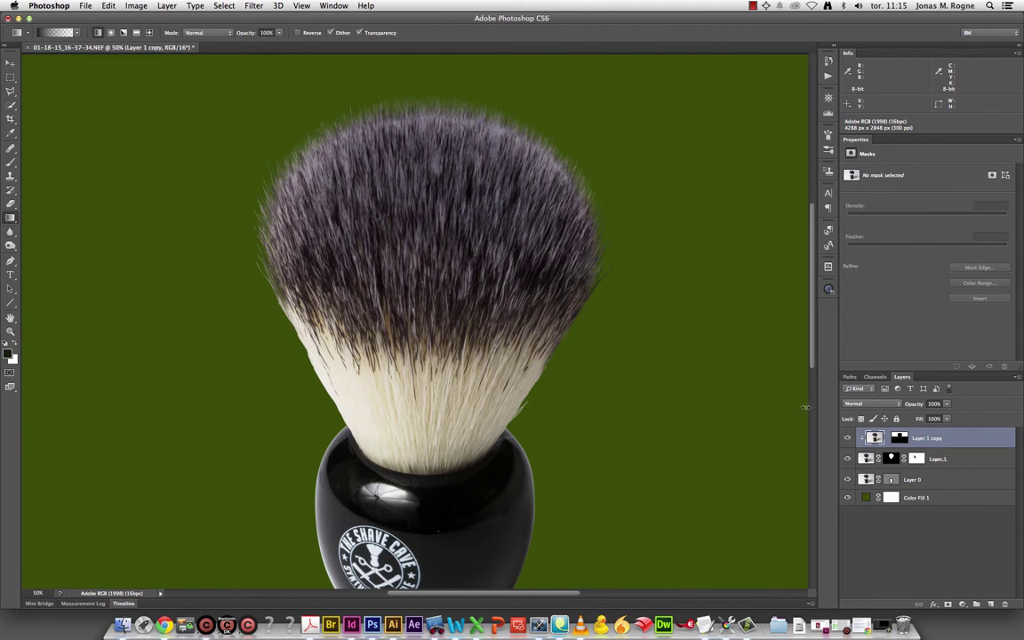
click(893, 438)
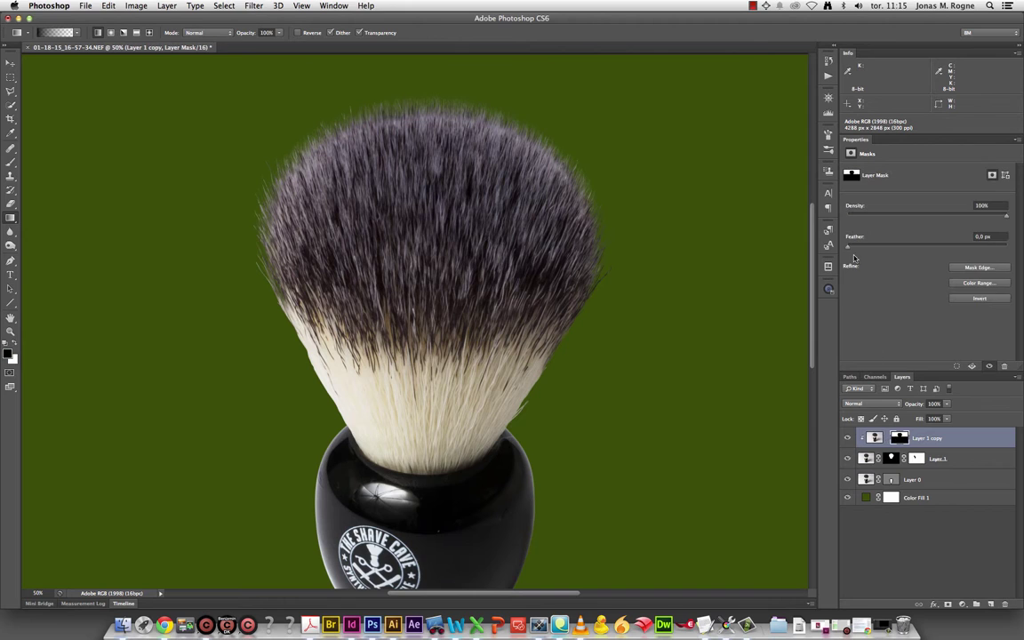
drag(860, 248, 880, 287)
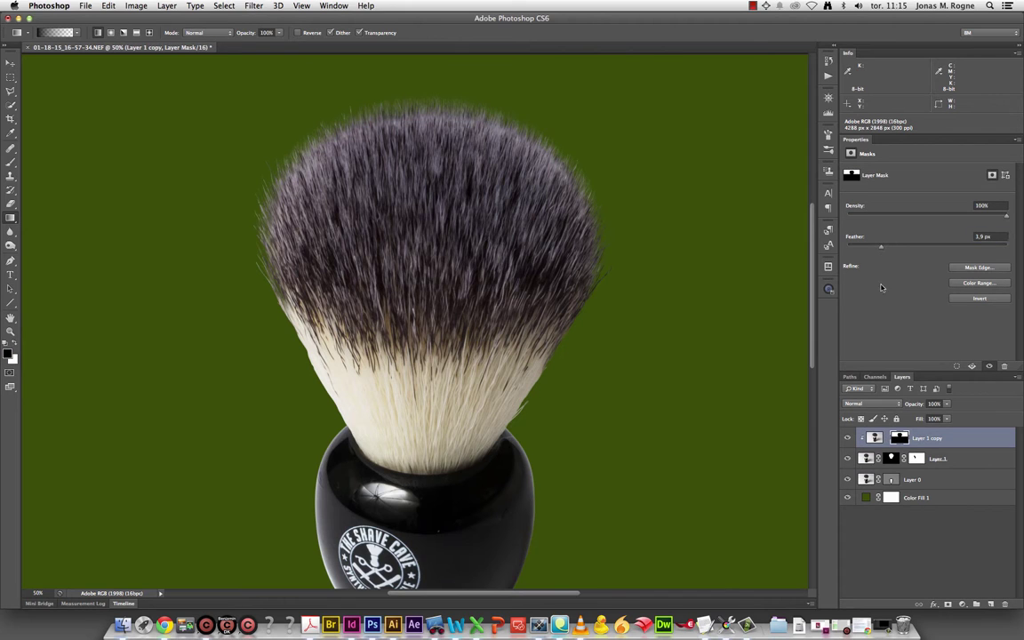
click(846, 437)
shift+click(898, 439)
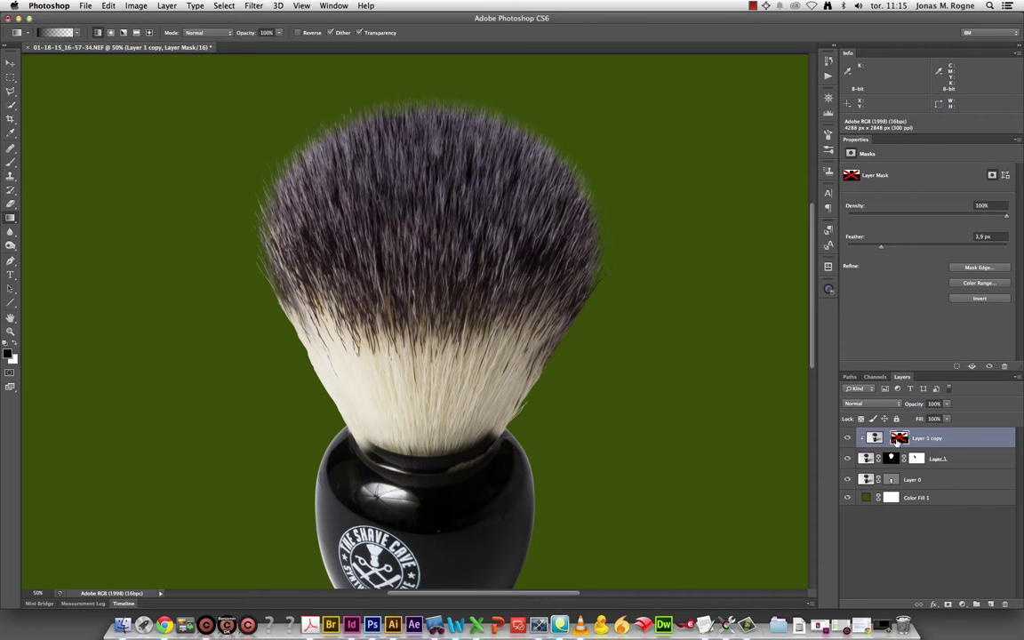
shift+click(896, 439)
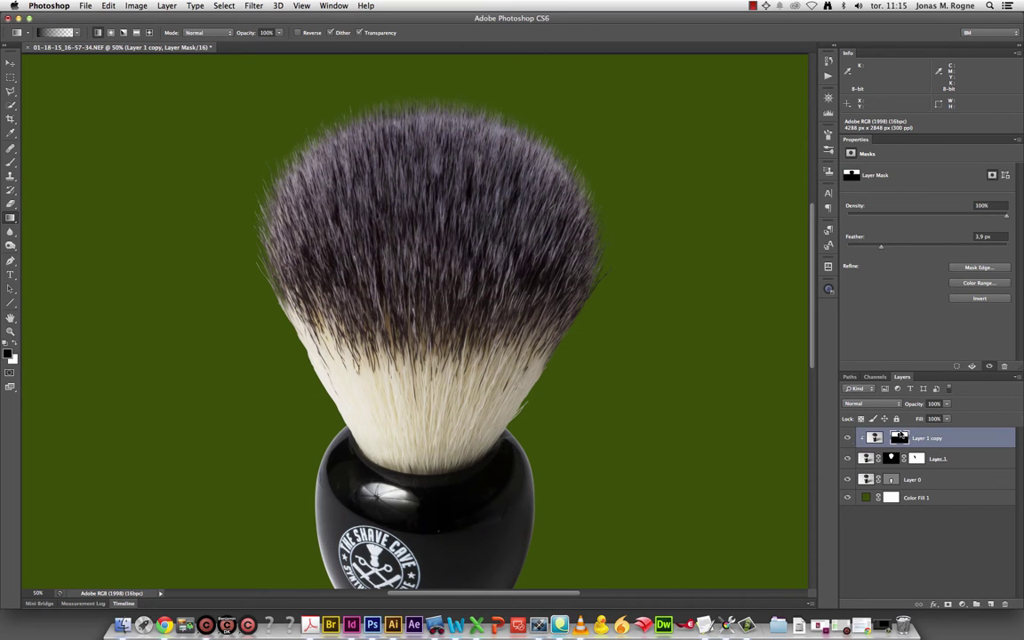
drag(893, 251, 923, 248)
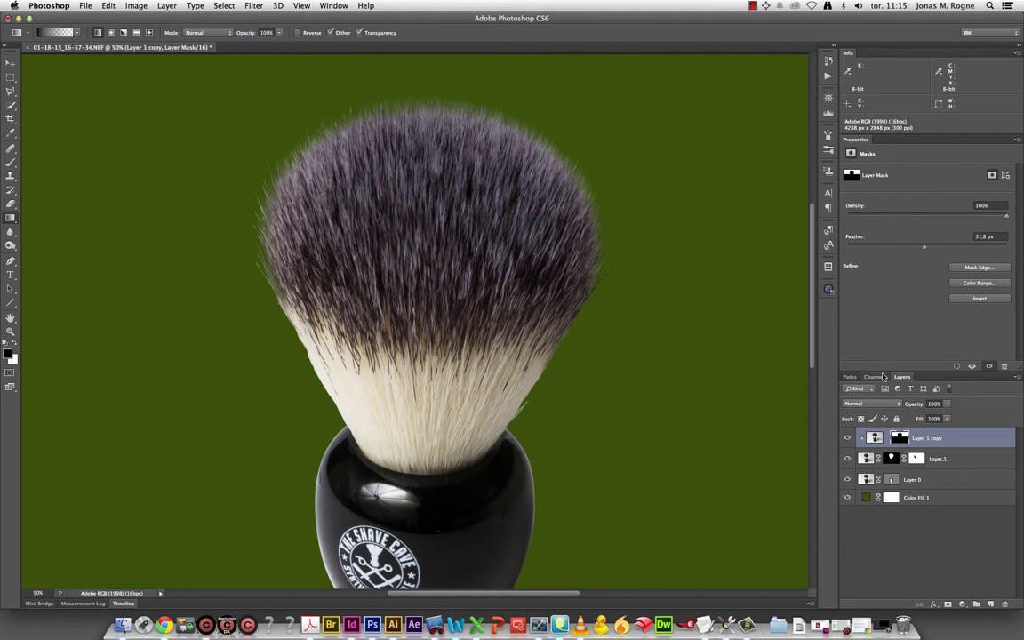
click(849, 438)
Try lime and black for Color Fill 1, then settle on dark red #813939
key(super+minus)
key(super+minus)
key(super+plus)
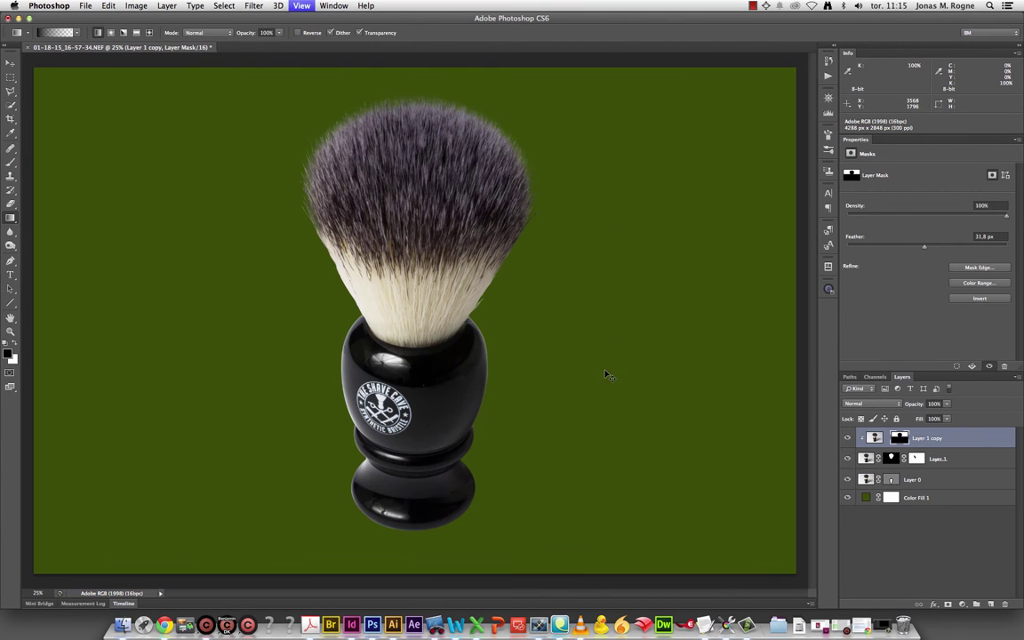
double_click(867, 500)
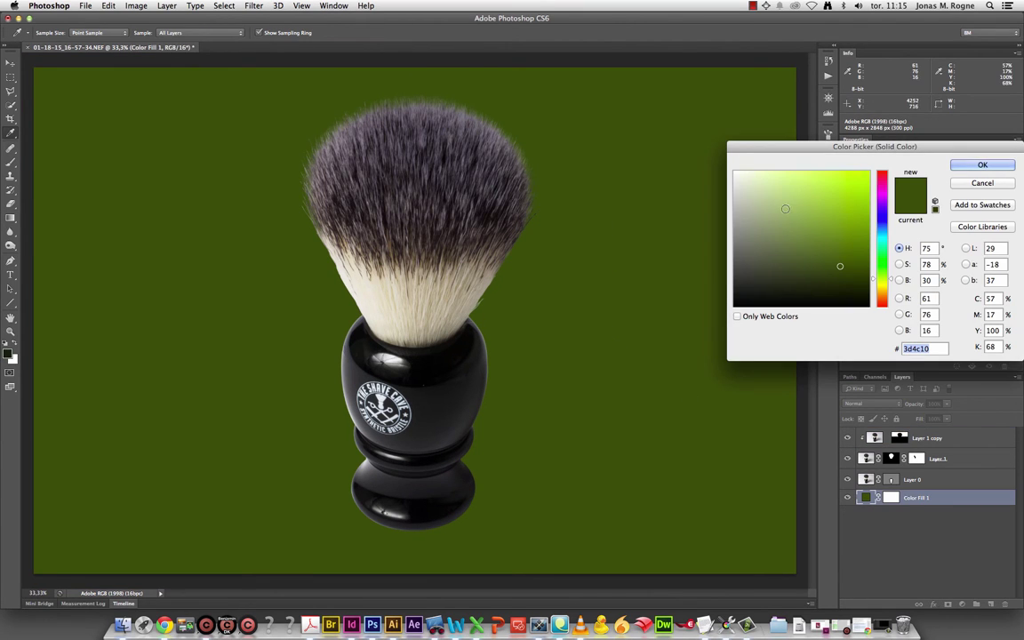
click(798, 179)
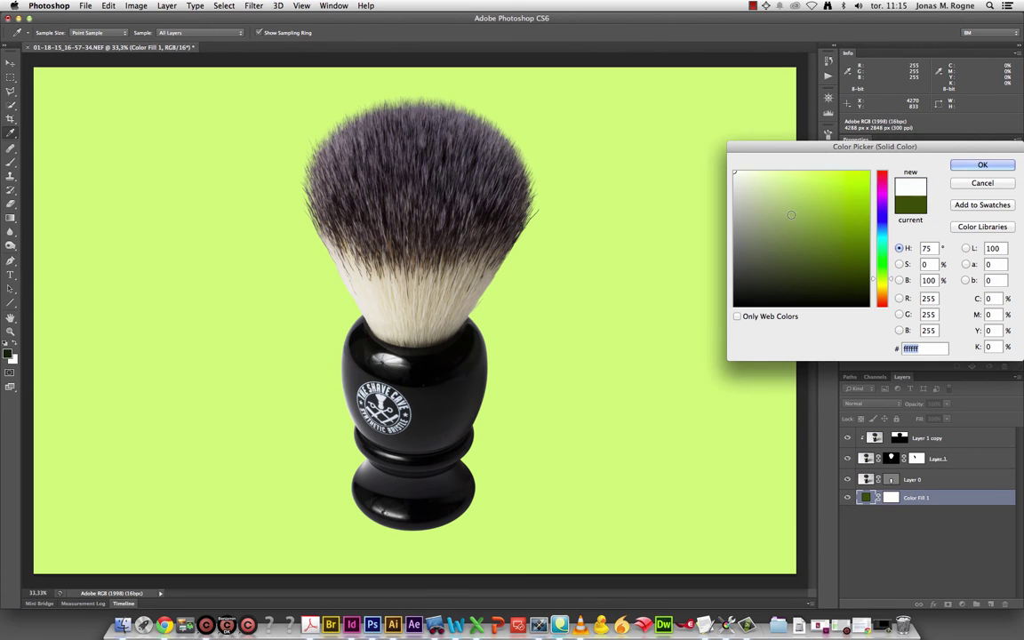
mouse_move(736, 172)
mouse_down()
mouse_move(691, 361)
mouse_move(677, 376)
mouse_up()
text(ffffff)
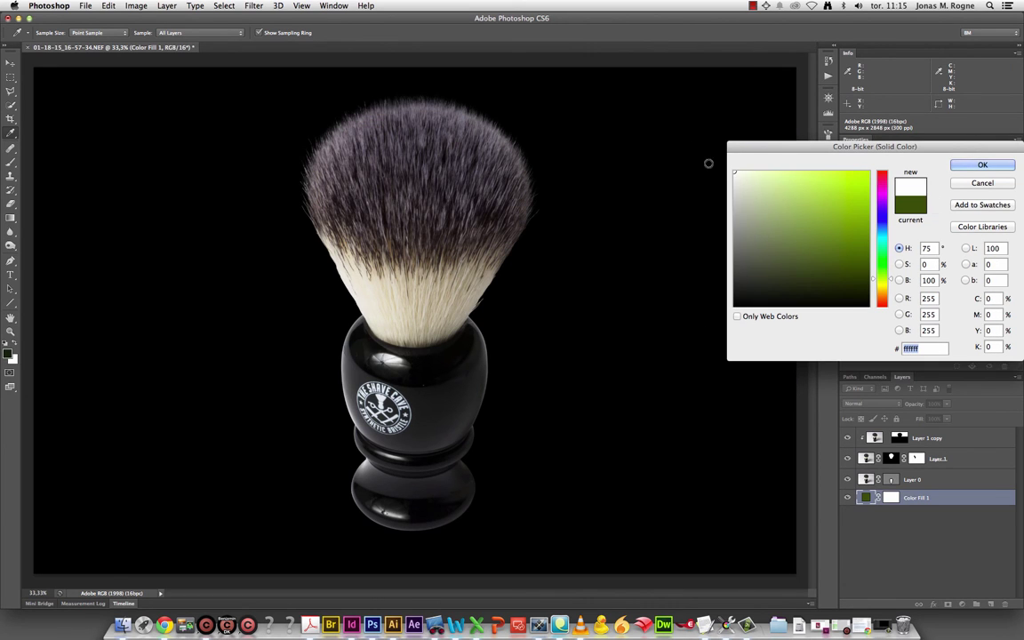
text(ff0000)
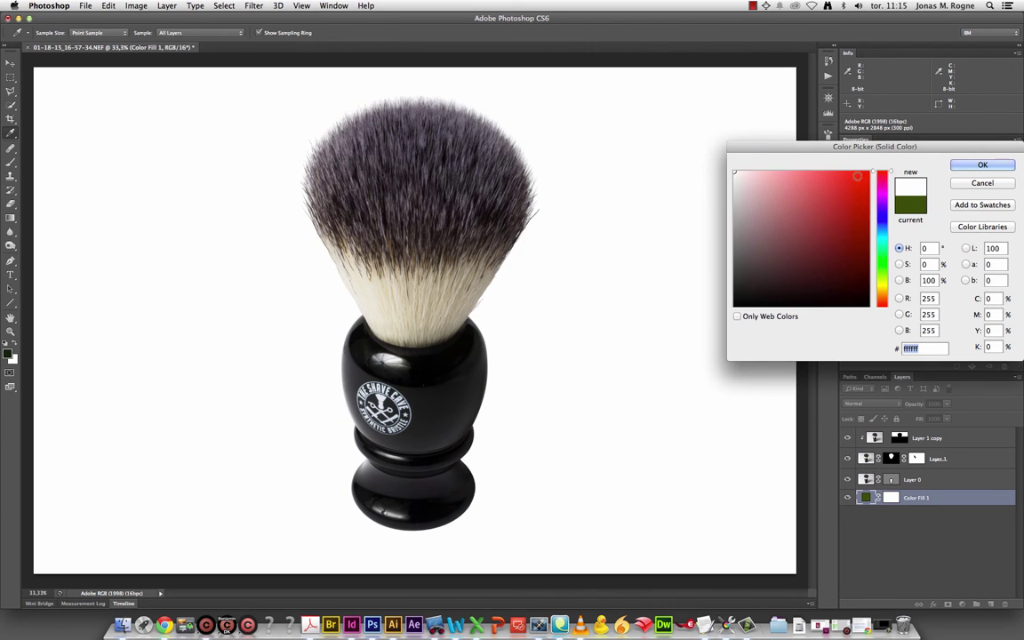
click(834, 231)
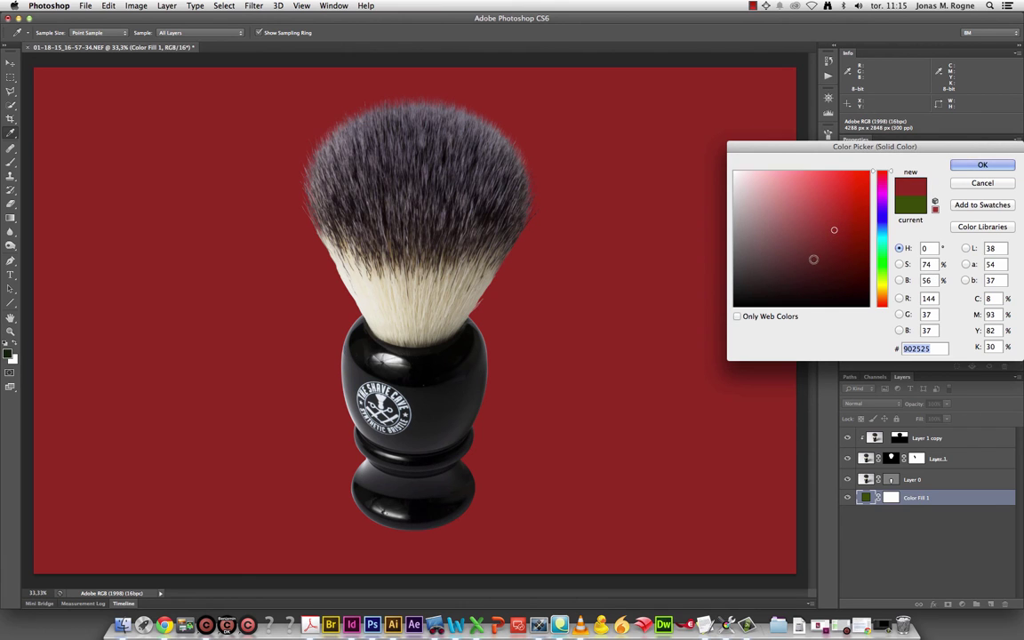
drag(834, 230, 794, 238)
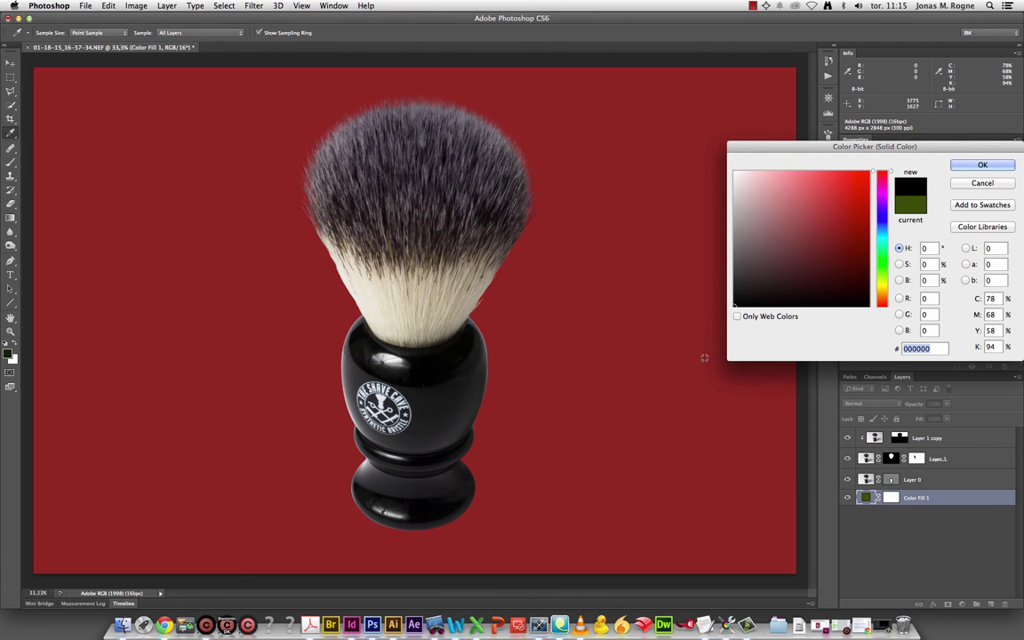
text(ffffff)
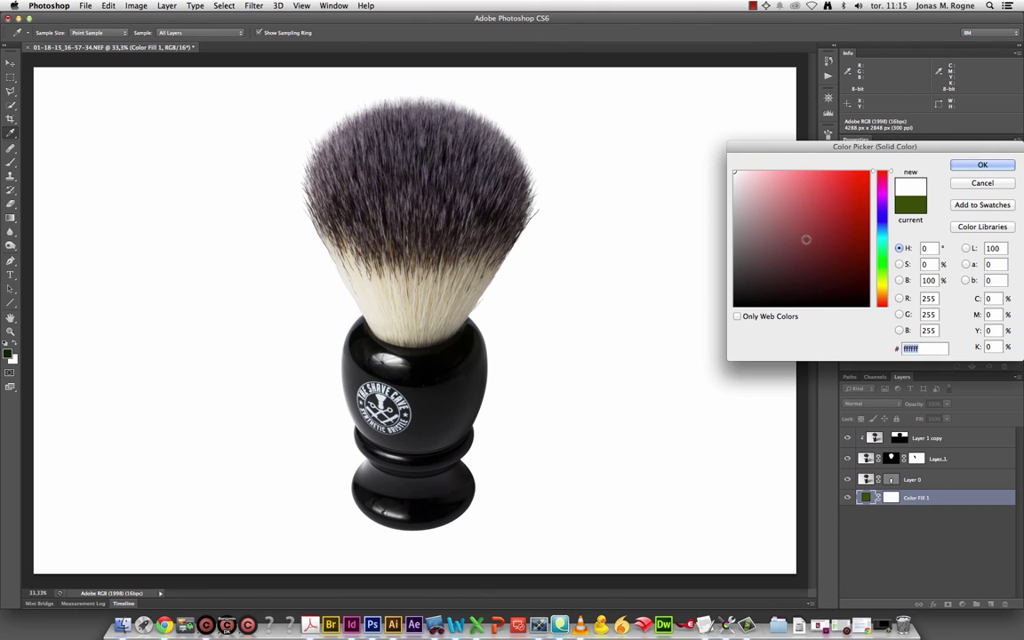
click(808, 238)
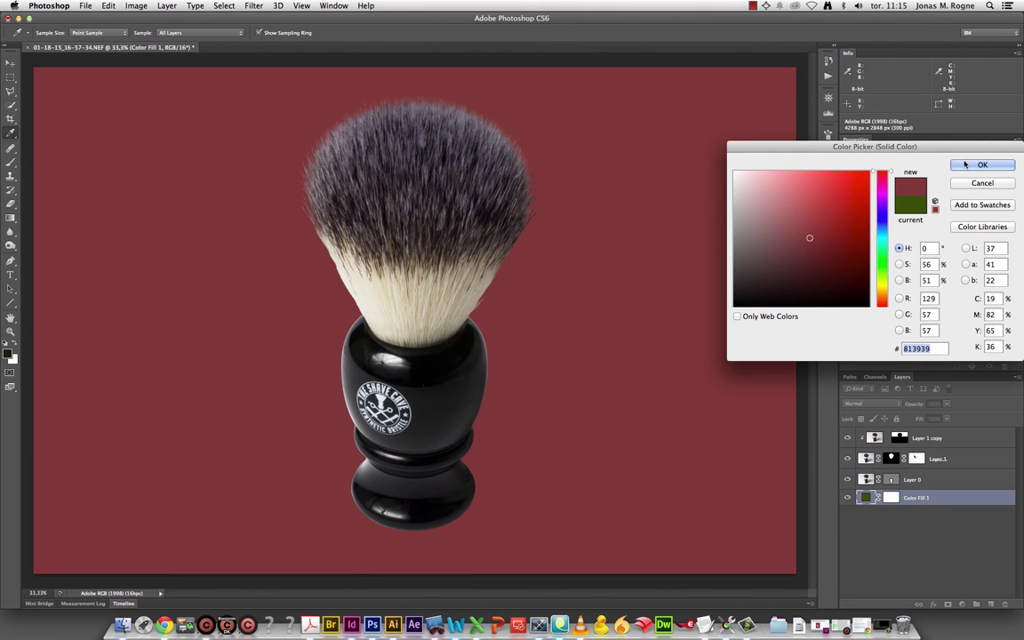
click(965, 167)
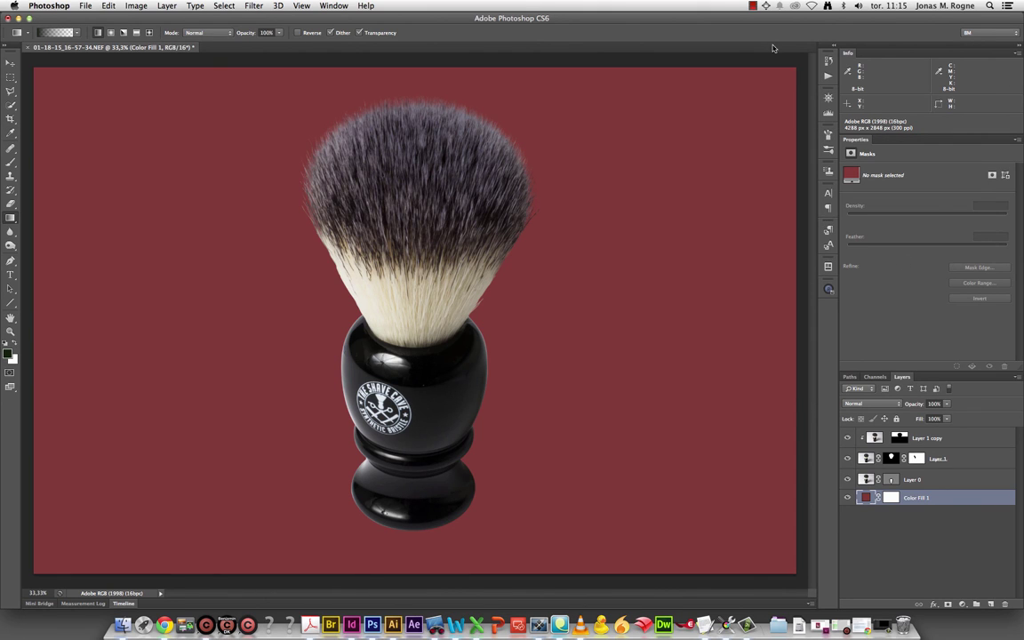